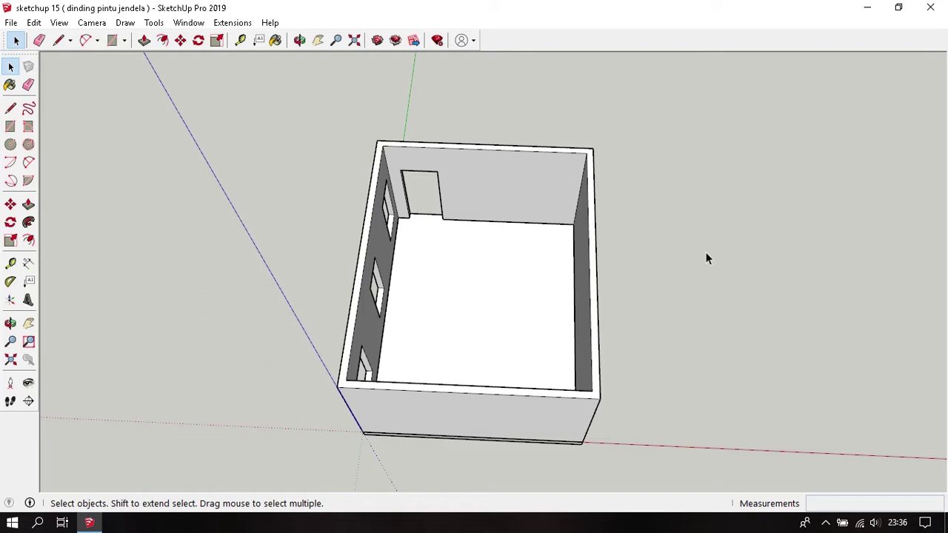
- Draw a rectangle beside the room and delete its face, leaving only the outline edges
{"action": "middle_click_drag", "start_coordinate": [705, 257], "coordinate": [648, 235]}
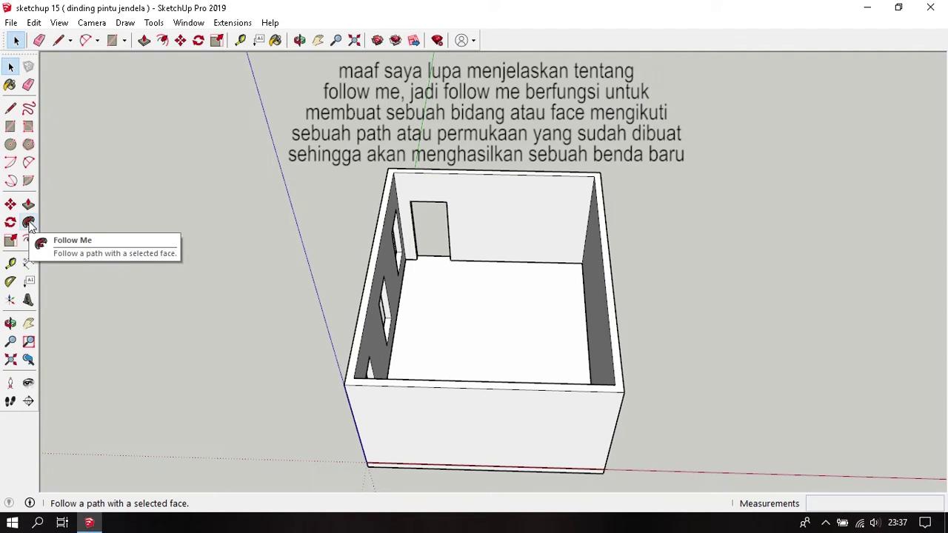
{"action": "mouse_move", "coordinate": [415, 285]}
{"action": "middle_mouse_down"}
{"action": "mouse_move", "coordinate": [348, 316]}
{"action": "mouse_move", "coordinate": [442, 313]}
{"action": "mouse_move", "coordinate": [399, 320]}
{"action": "middle_mouse_up"}
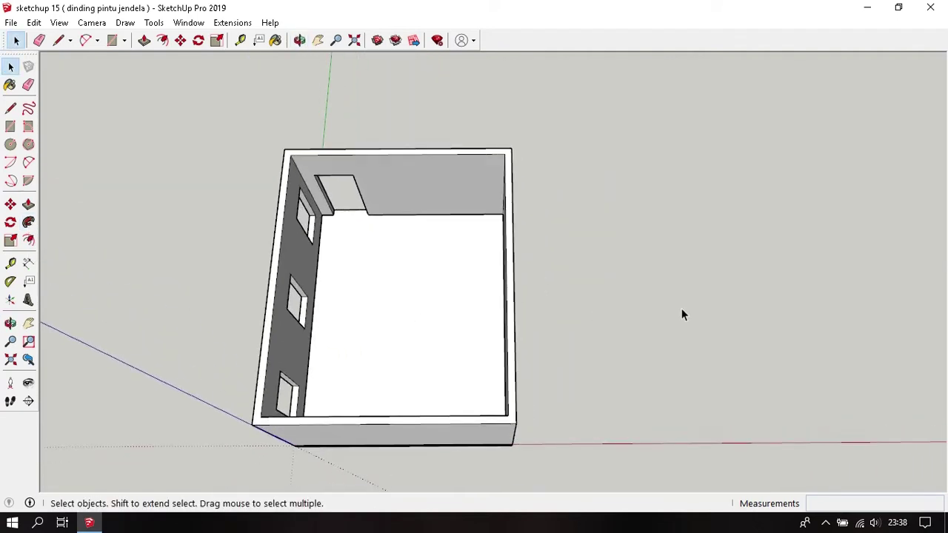
{"action": "scroll", "coordinate": [628, 331], "scroll_direction": "up", "scroll_amount": 2}
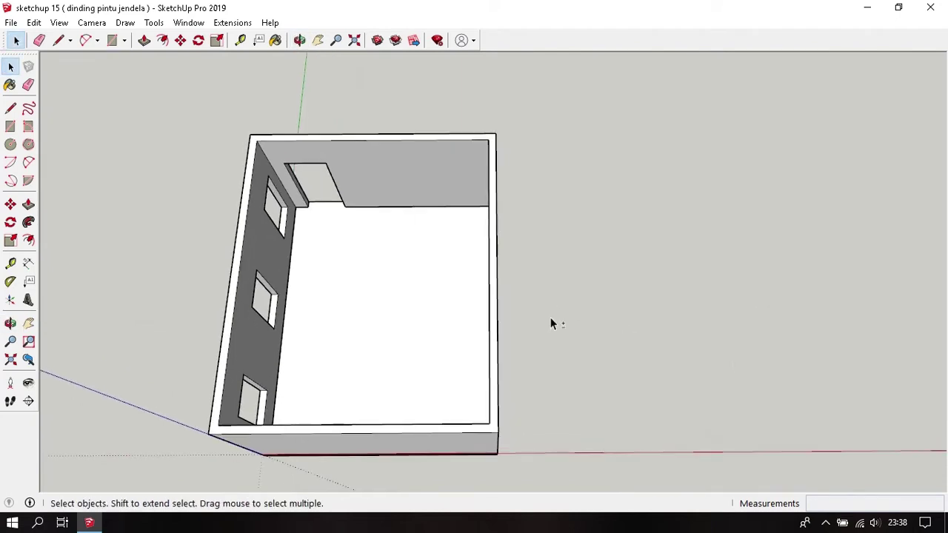
{"action": "key", "text": "r"}
{"action": "left_click", "coordinate": [582, 235]}
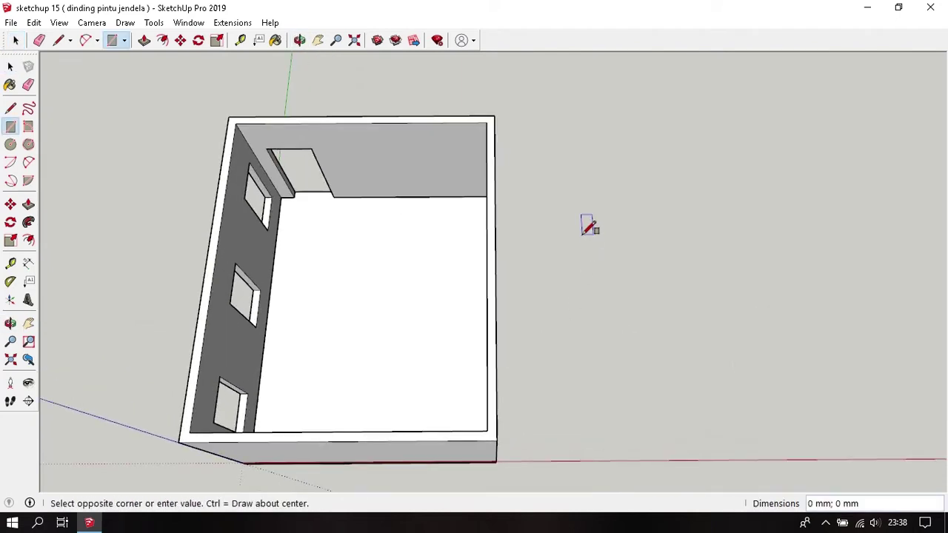
{"action": "left_click", "coordinate": [740, 343]}
{"action": "key", "text": "space"}
{"action": "left_click", "coordinate": [693, 310]}
{"action": "key", "text": "Delete"}
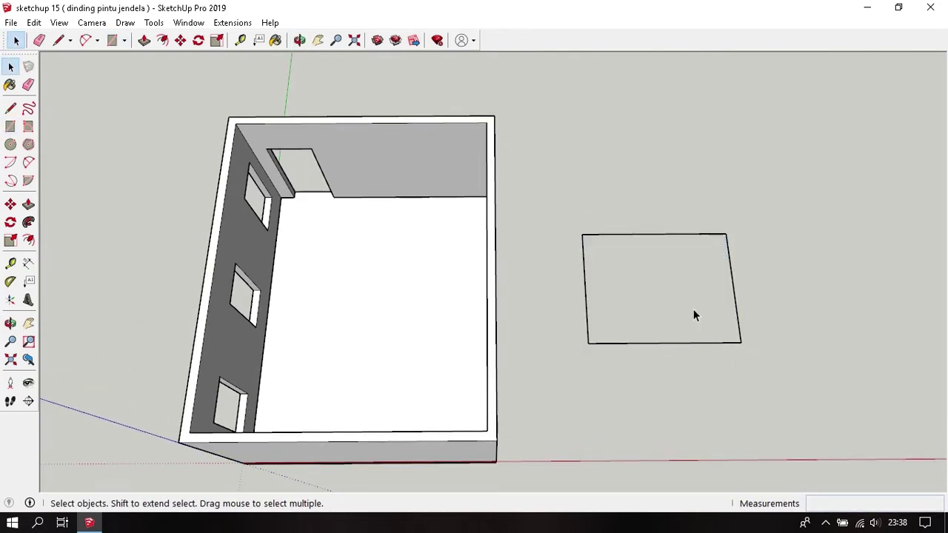
- Draw a short vertical guide line rising from the outline's far corner
{"action": "middle_click_drag", "start_coordinate": [695, 255], "coordinate": [516, 389]}
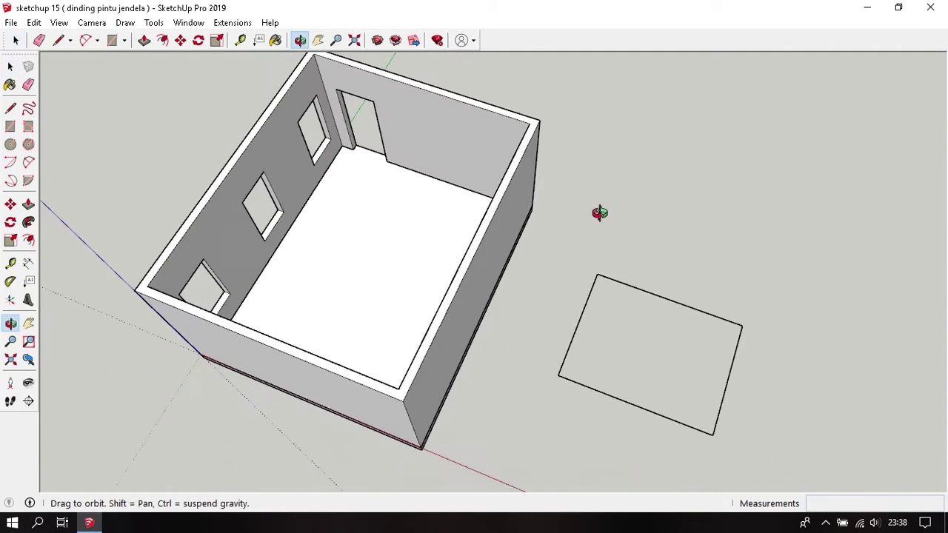
{"action": "mouse_move", "coordinate": [686, 317]}
{"action": "middle_mouse_down"}
{"action": "mouse_move", "coordinate": [543, 203]}
{"action": "mouse_move", "coordinate": [563, 313]}
{"action": "middle_mouse_up"}
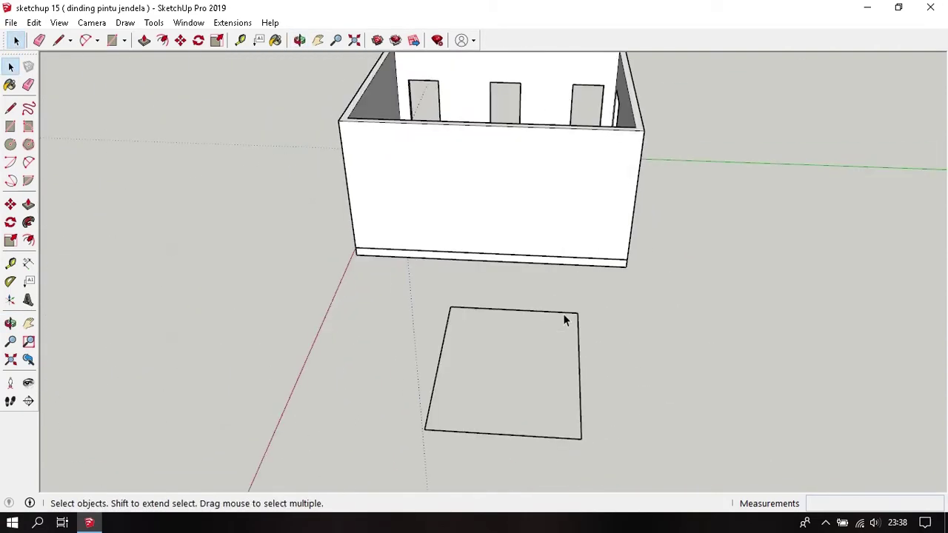
{"action": "scroll", "coordinate": [563, 313], "scroll_direction": "up", "scroll_amount": 3}
{"action": "scroll", "coordinate": [577, 319], "scroll_direction": "up", "scroll_amount": 3}
{"action": "key", "text": "l"}
{"action": "scroll", "coordinate": [597, 316], "scroll_direction": "up", "scroll_amount": 2}
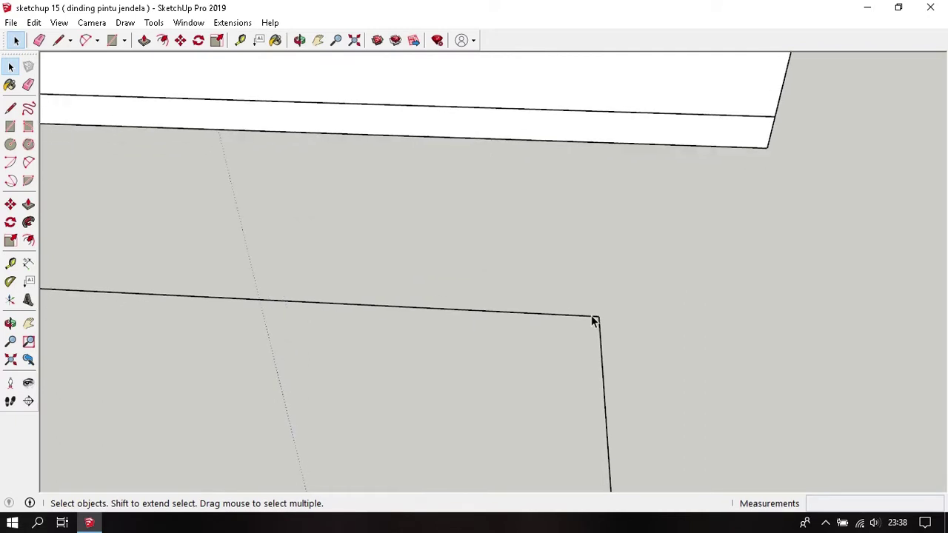
{"action": "scroll", "coordinate": [598, 316], "scroll_direction": "up", "scroll_amount": 2}
{"action": "left_click", "coordinate": [598, 316]}
{"action": "left_click", "coordinate": [606, 248]}
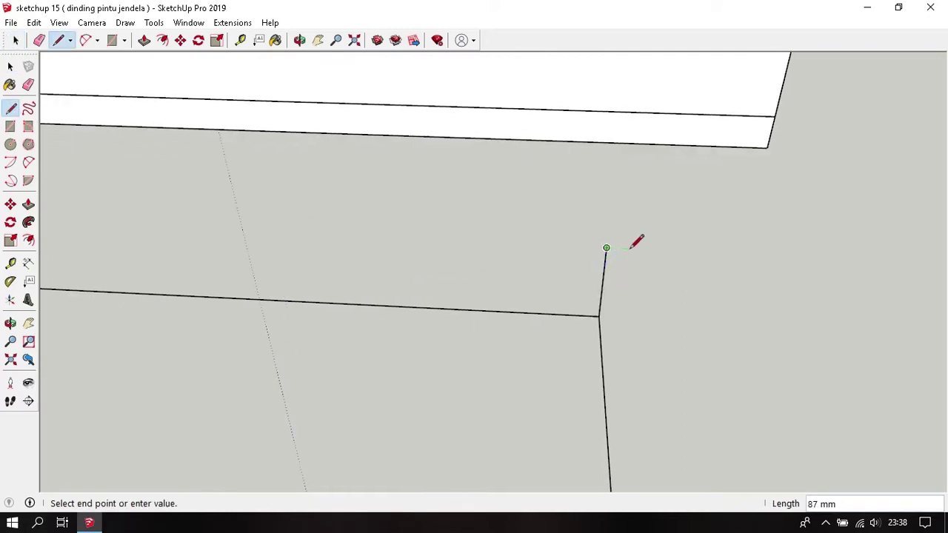
{"action": "left_click", "coordinate": [655, 250]}
- Draw the small upright profile rectangle from the top of that line
{"action": "key", "text": "r"}
{"action": "left_click", "coordinate": [655, 249]}
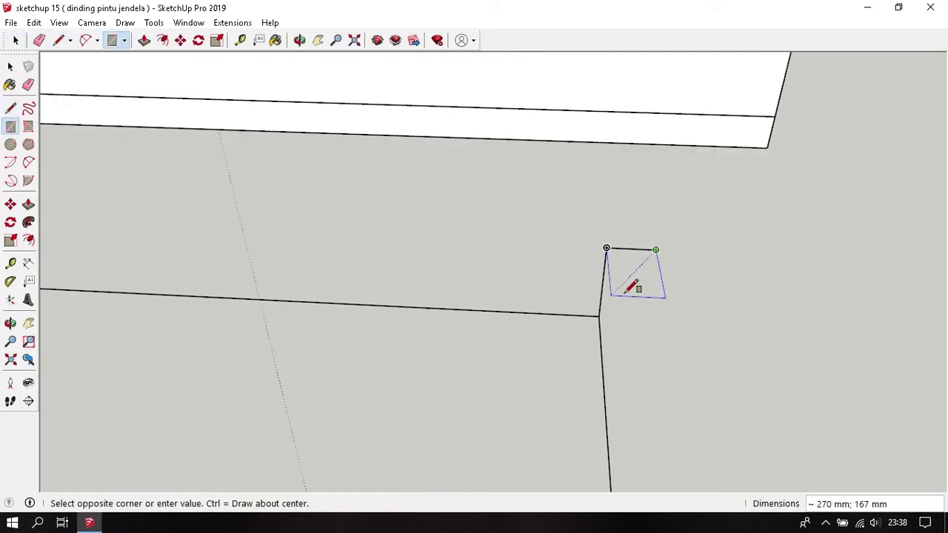
{"action": "left_click", "coordinate": [609, 309]}
{"action": "key", "text": "space"}
- Window-select all the outline's edges as the sweep path
{"action": "mouse_move", "coordinate": [615, 300]}
{"action": "middle_mouse_down"}
{"action": "mouse_move", "coordinate": [615, 256]}
{"action": "mouse_move", "coordinate": [567, 319]}
{"action": "mouse_move", "coordinate": [587, 279]}
{"action": "mouse_move", "coordinate": [570, 160]}
{"action": "mouse_move", "coordinate": [582, 185]}
{"action": "middle_mouse_up"}
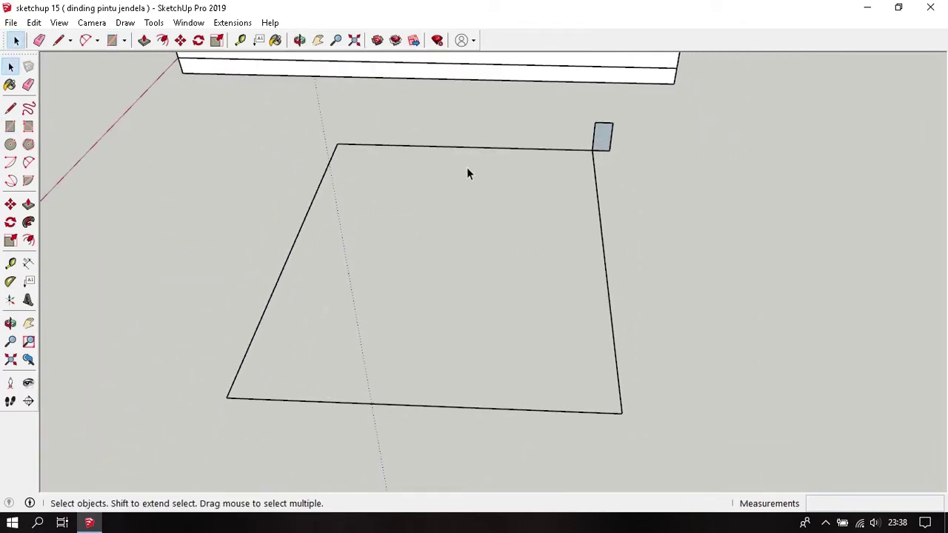
{"action": "left_click_drag", "start_coordinate": [480, 125], "coordinate": [465, 159]}
{"action": "left_click_drag", "start_coordinate": [366, 208], "coordinate": [274, 259], "text": "shift"}
{"action": "mouse_move", "coordinate": [435, 293]}
{"action": "left_mouse_down", "text": "shift"}
{"action": "mouse_move", "coordinate": [414, 393]}
{"action": "mouse_move", "coordinate": [392, 431]}
{"action": "left_mouse_up", "text": "shift"}
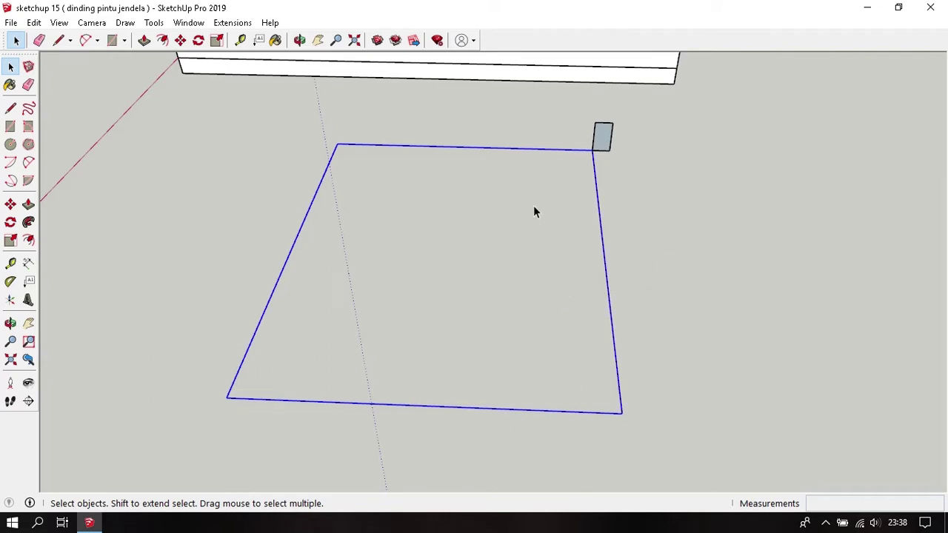
- Sweep the small profile around the outline with Follow Me, then delete the resulting test frame
{"action": "left_click", "coordinate": [32, 218]}
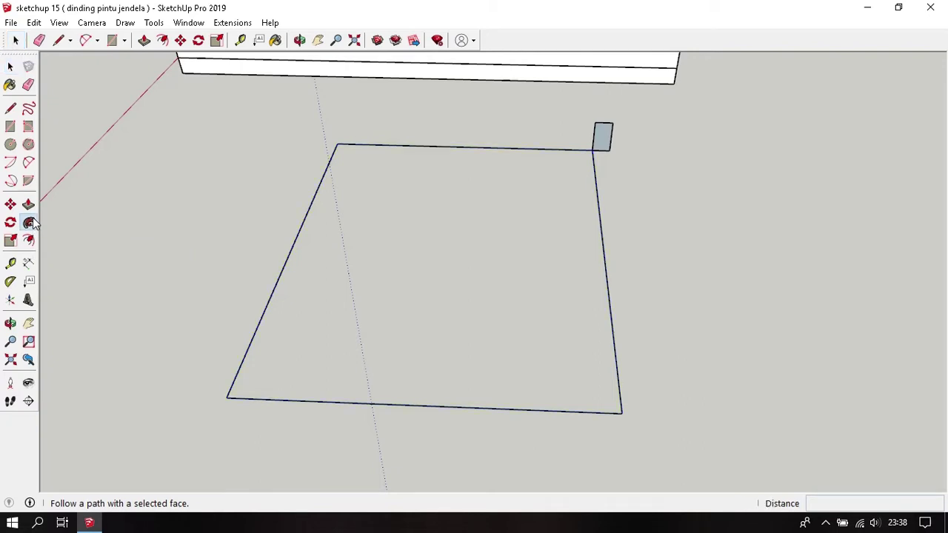
{"action": "left_click", "coordinate": [606, 137]}
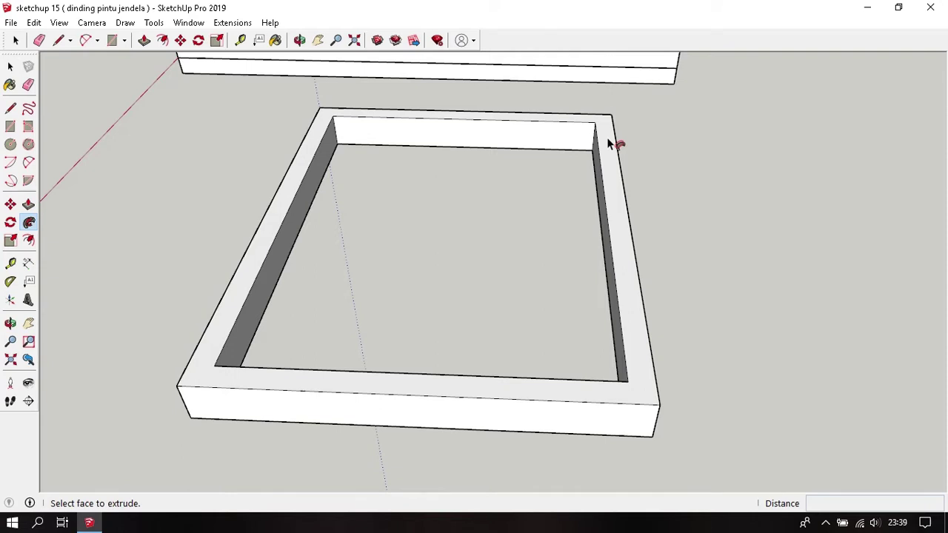
{"action": "key", "text": "space"}
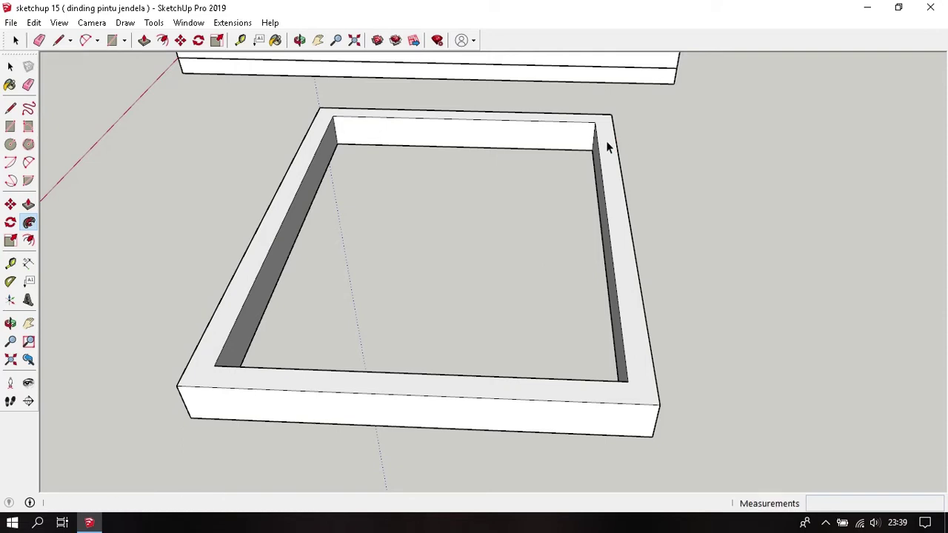
{"action": "triple_click", "coordinate": [605, 141]}
{"action": "key", "text": "Delete"}
{"action": "middle_click_drag", "start_coordinate": [609, 217], "coordinate": [520, 340]}
- Draw a 100 × 60 mm rectangle at the floor corner beside the door opening
{"action": "scroll", "coordinate": [520, 341], "scroll_direction": "down", "scroll_amount": 5}
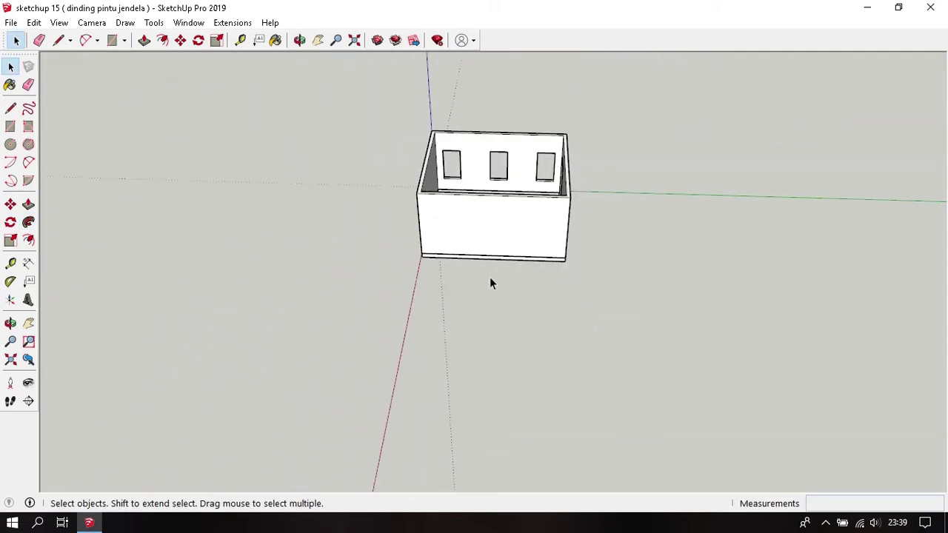
{"action": "mouse_move", "coordinate": [490, 277]}
{"action": "middle_mouse_down"}
{"action": "mouse_move", "coordinate": [840, 339]}
{"action": "mouse_move", "coordinate": [471, 258]}
{"action": "middle_mouse_up"}
{"action": "scroll", "coordinate": [477, 252], "scroll_direction": "up", "scroll_amount": 5}
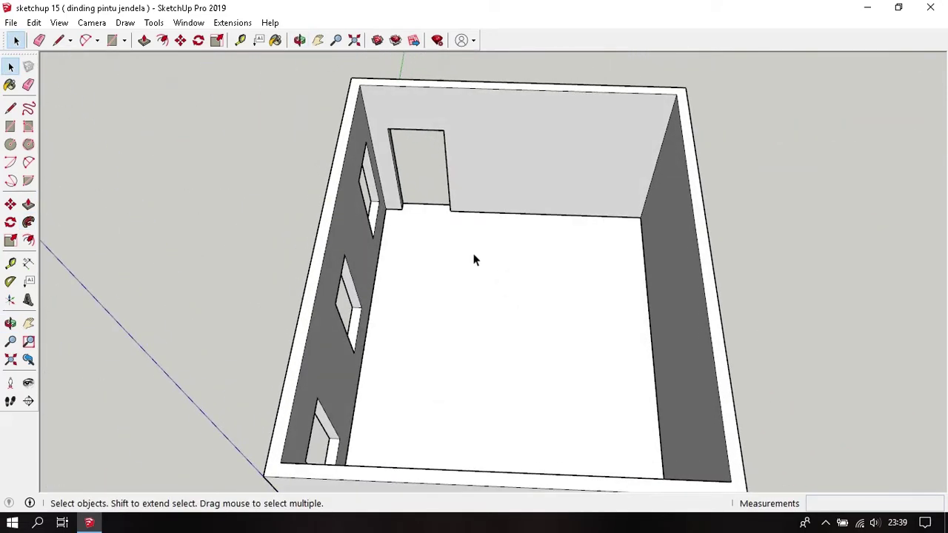
{"action": "scroll", "coordinate": [471, 258], "scroll_direction": "up", "scroll_amount": 5}
{"action": "middle_click_drag", "start_coordinate": [461, 227], "coordinate": [504, 324]}
{"action": "scroll", "coordinate": [503, 324], "scroll_direction": "up", "scroll_amount": 2}
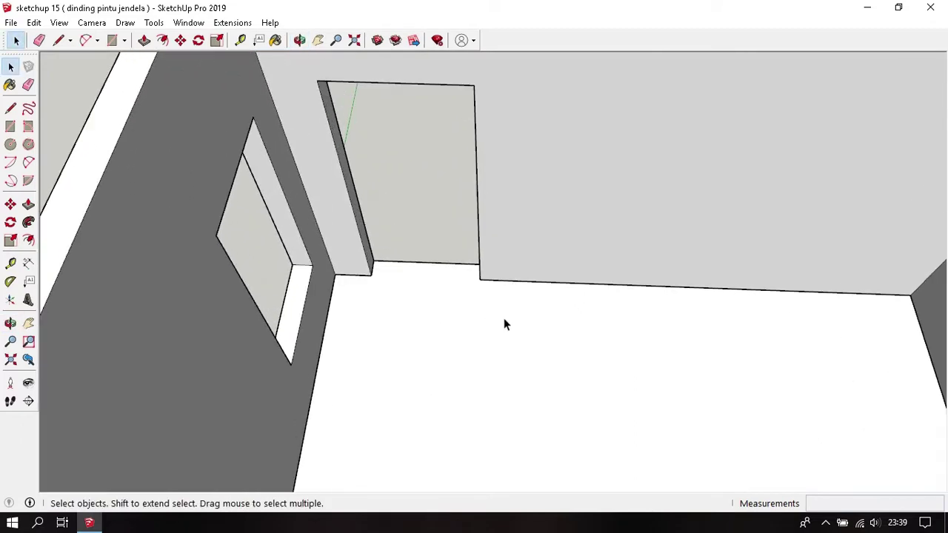
{"action": "scroll", "coordinate": [503, 321], "scroll_direction": "up", "scroll_amount": 3}
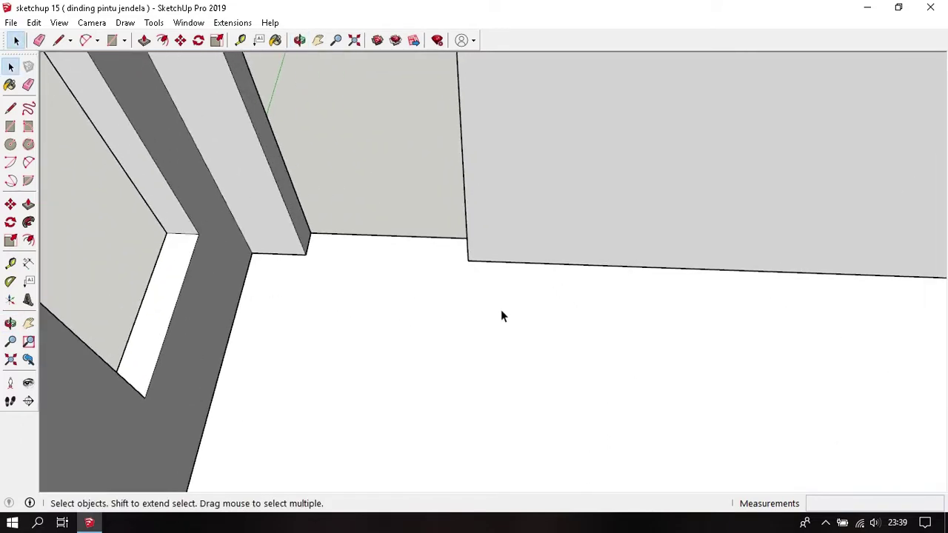
{"action": "mouse_move", "coordinate": [501, 316]}
{"action": "middle_mouse_down"}
{"action": "mouse_move", "coordinate": [469, 303]}
{"action": "mouse_move", "coordinate": [473, 316]}
{"action": "mouse_move", "coordinate": [468, 300]}
{"action": "middle_mouse_up"}
{"action": "key", "text": "r"}
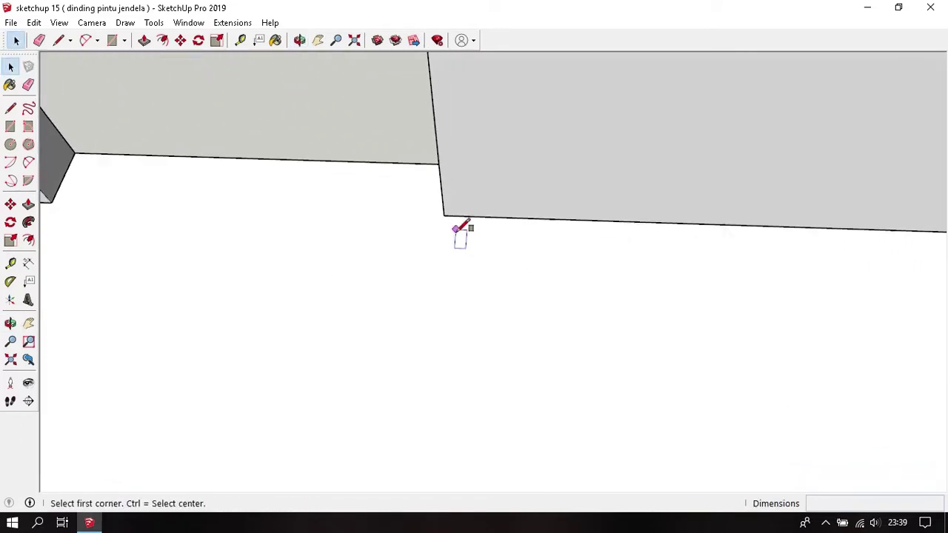
{"action": "left_click", "coordinate": [453, 216]}
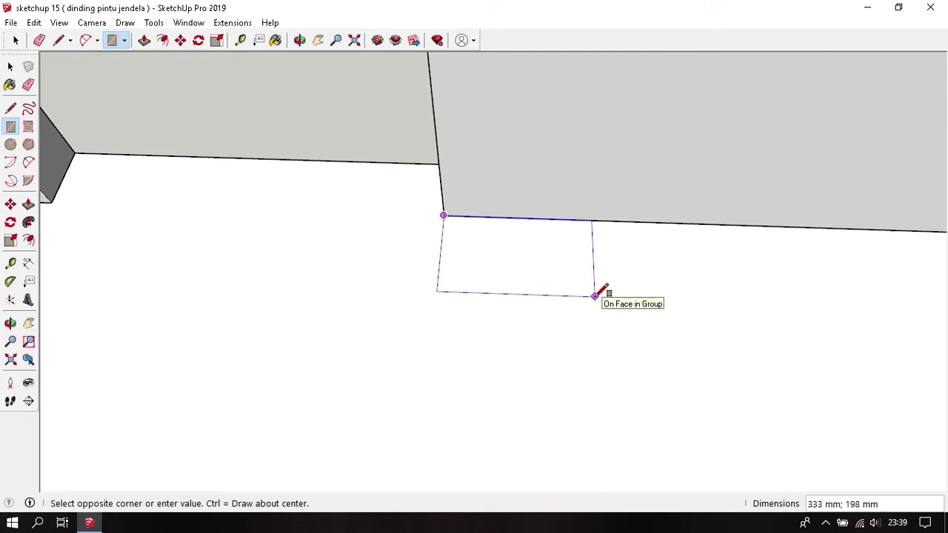
{"action": "type", "text": "100"}
{"action": "type", "text": ";"}
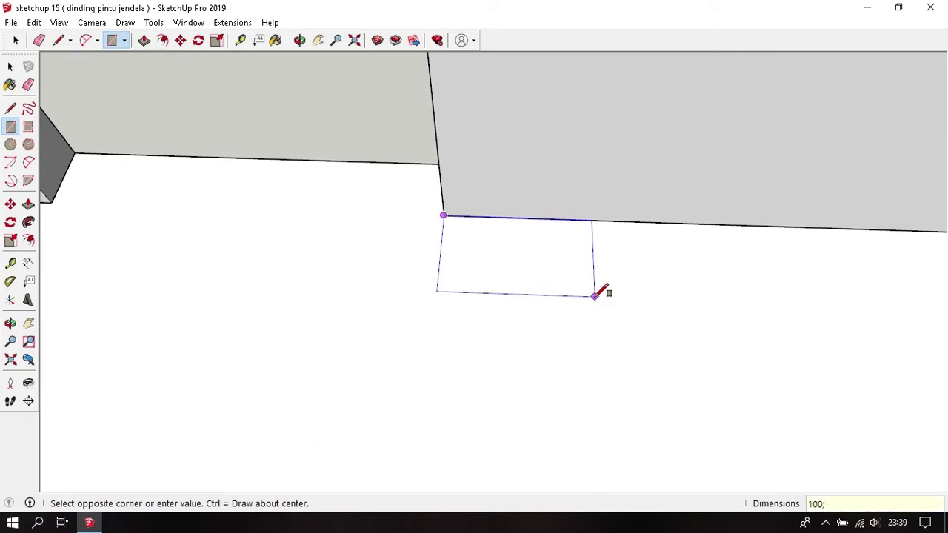
{"action": "type", "text": "50"}
{"action": "key", "text": "Return"}
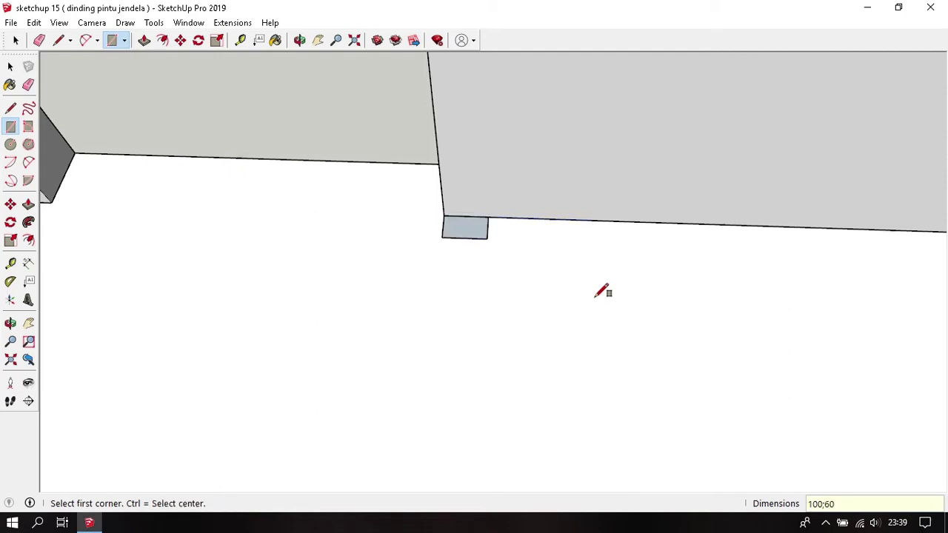
{"action": "key", "text": "space"}
- Check the rectangle's 100 mm side with the Tape Measure
{"action": "scroll", "coordinate": [478, 250], "scroll_direction": "up", "scroll_amount": 3}
{"action": "scroll", "coordinate": [477, 256], "scroll_direction": "up", "scroll_amount": 2}
{"action": "key", "text": "t"}
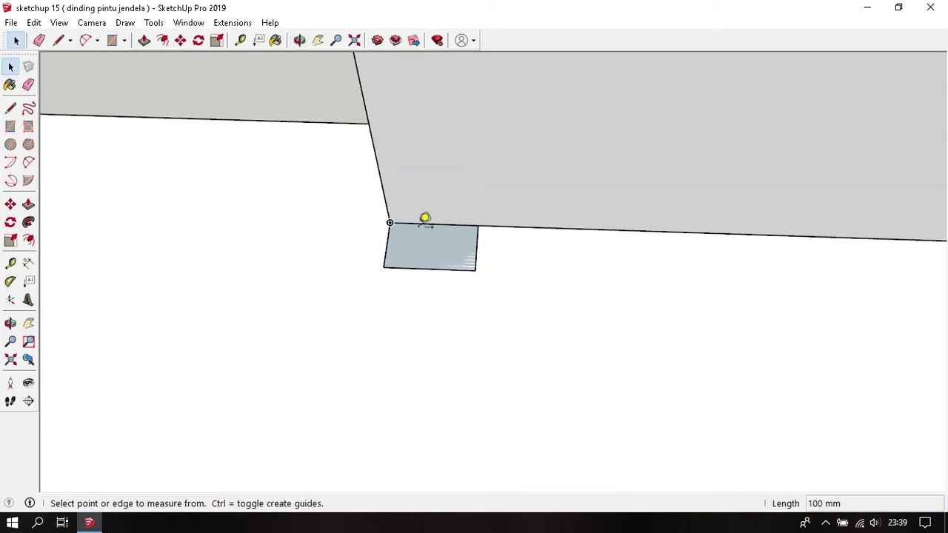
{"action": "left_click", "coordinate": [392, 221]}
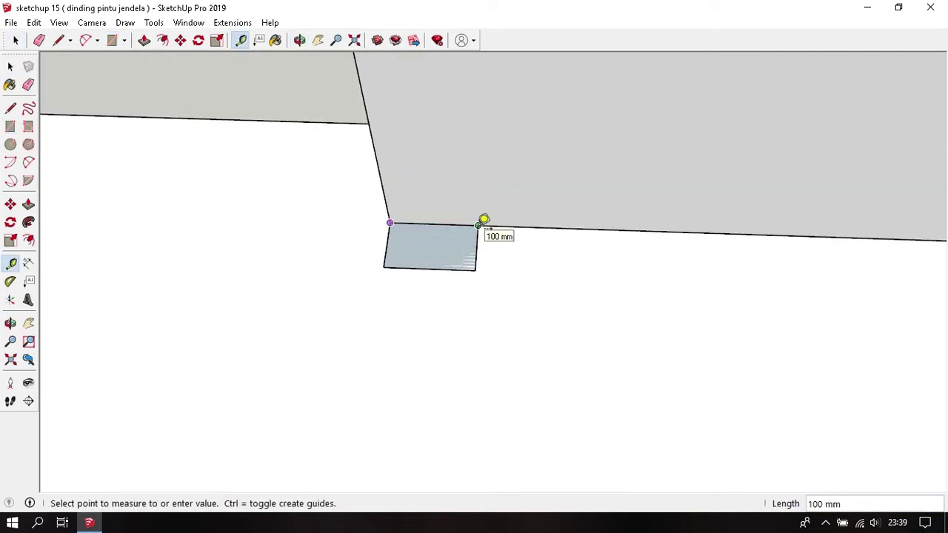
{"action": "left_click", "coordinate": [482, 219]}
{"action": "key", "text": "space"}
{"action": "key", "text": "t"}
{"action": "left_click", "coordinate": [478, 224]}
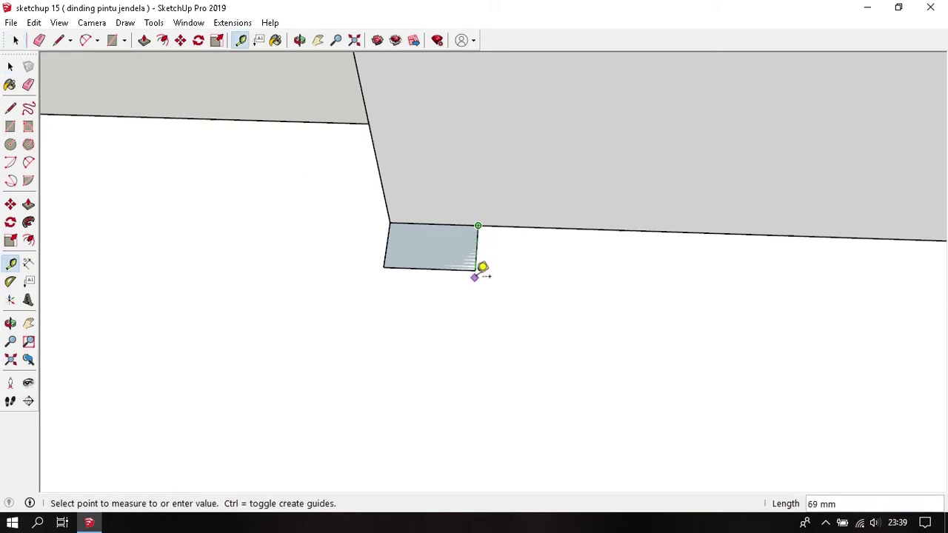
{"action": "key", "text": "space"}
{"action": "middle_click_drag", "start_coordinate": [424, 268], "coordinate": [412, 364]}
{"action": "scroll", "coordinate": [423, 291], "scroll_direction": "up", "scroll_amount": 2}
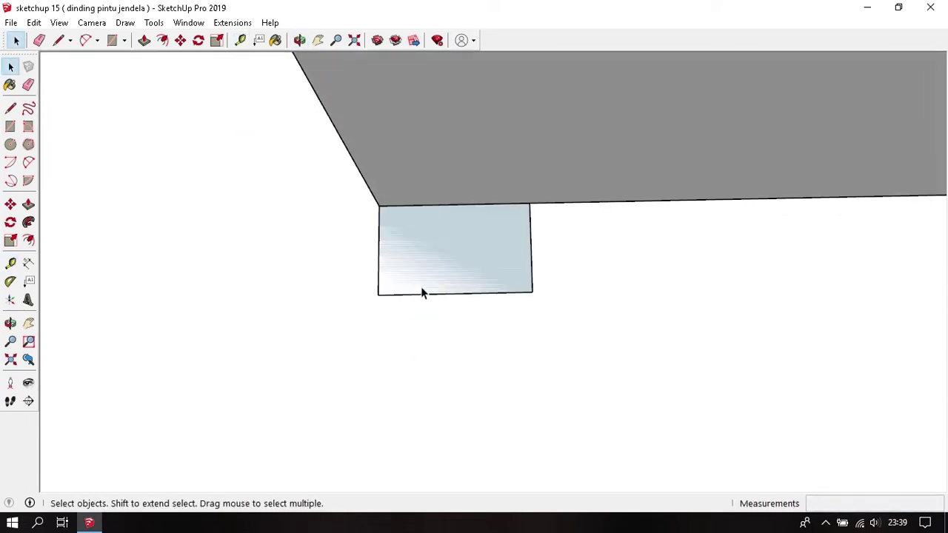
{"action": "scroll", "coordinate": [383, 298], "scroll_direction": "up", "scroll_amount": 2}
- Copy the wall face's left and right side edges 10 mm inward
{"action": "key", "text": "m"}
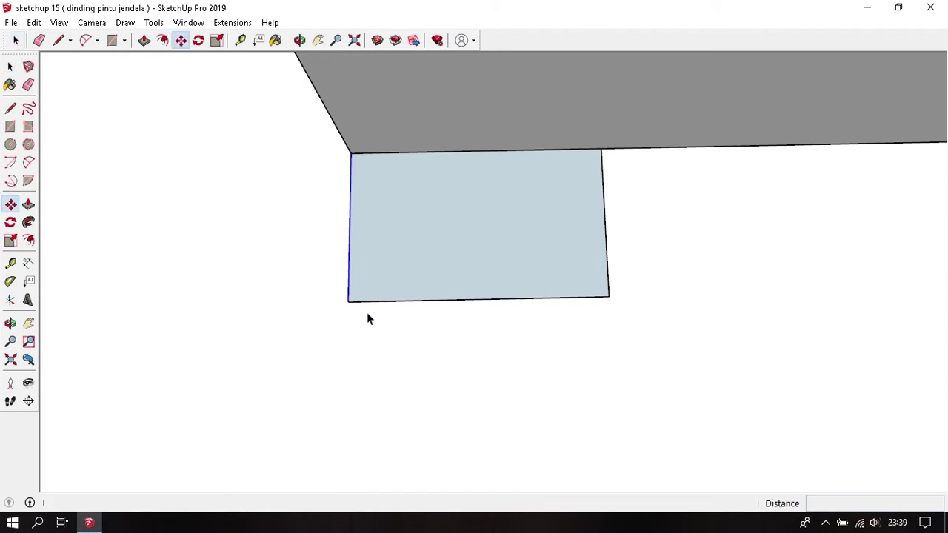
{"action": "key", "text": "ctrl"}
{"action": "left_click", "coordinate": [348, 301]}
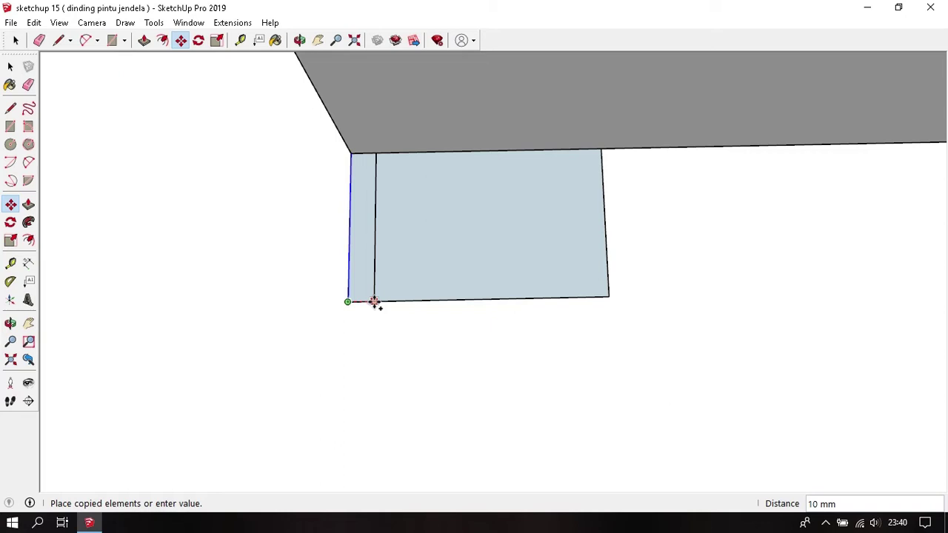
{"action": "type", "text": "10"}
{"action": "key", "text": "Return"}
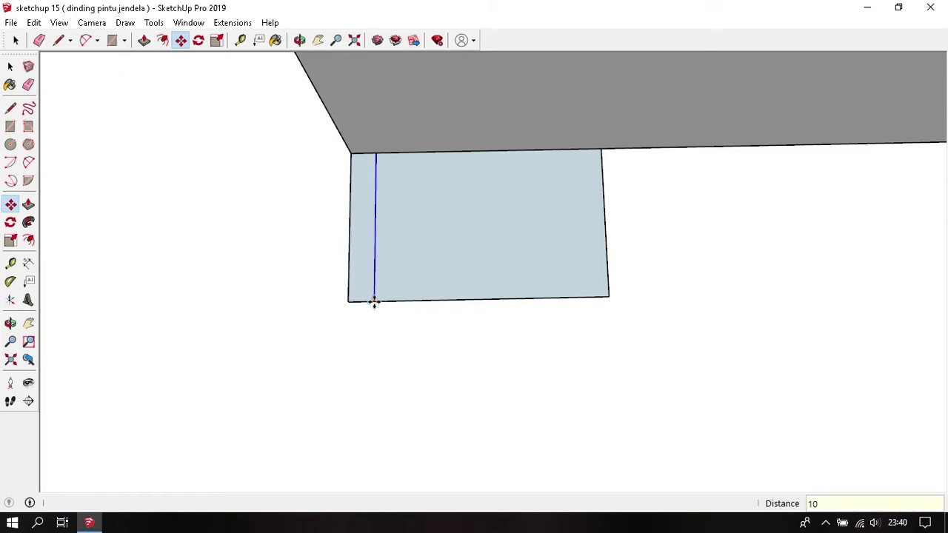
{"action": "key", "text": "space"}
{"action": "left_click", "coordinate": [606, 264]}
{"action": "key", "text": "m"}
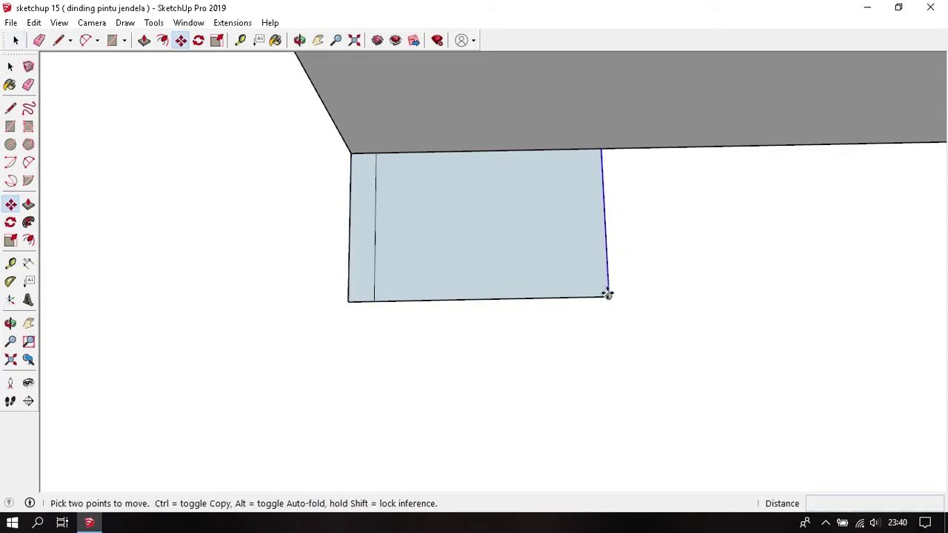
{"action": "key", "text": "ctrl"}
{"action": "left_click", "coordinate": [607, 296]}
{"action": "type", "text": "10"}
{"action": "key", "text": "Return"}
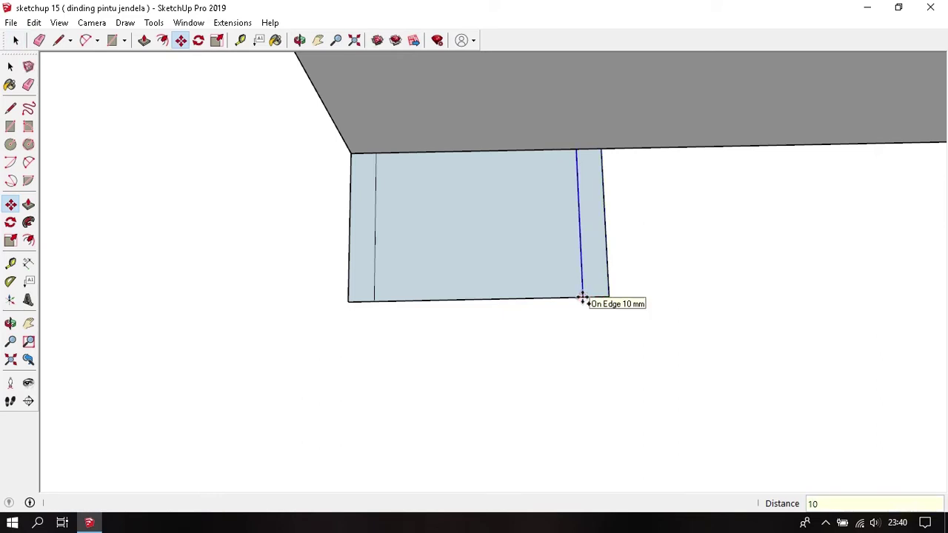
{"action": "key", "text": "space"}
- Copy the new inner vertical lines on both sides another 10 mm toward the centre
{"action": "left_click", "coordinate": [372, 294]}
{"action": "key", "text": "m"}
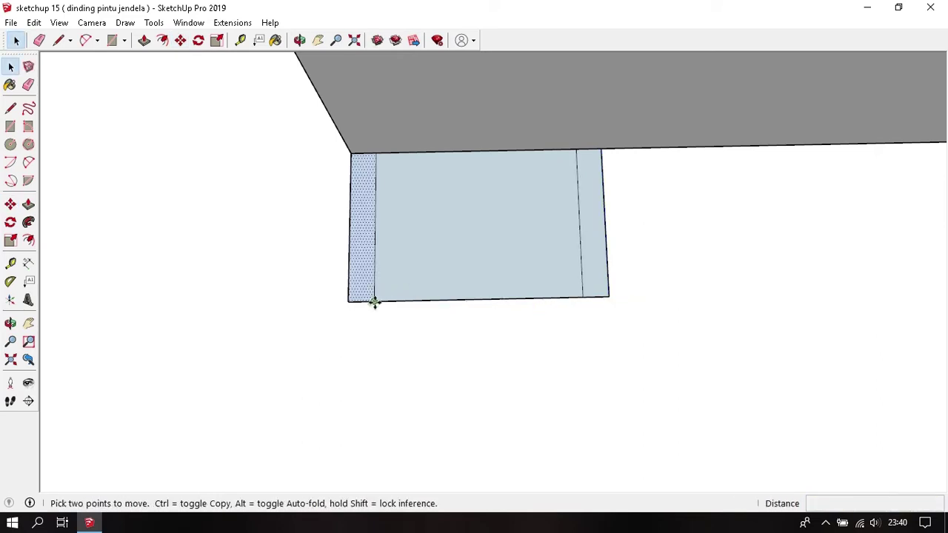
{"action": "key", "text": "space"}
{"action": "left_click", "coordinate": [375, 297]}
{"action": "key", "text": "m"}
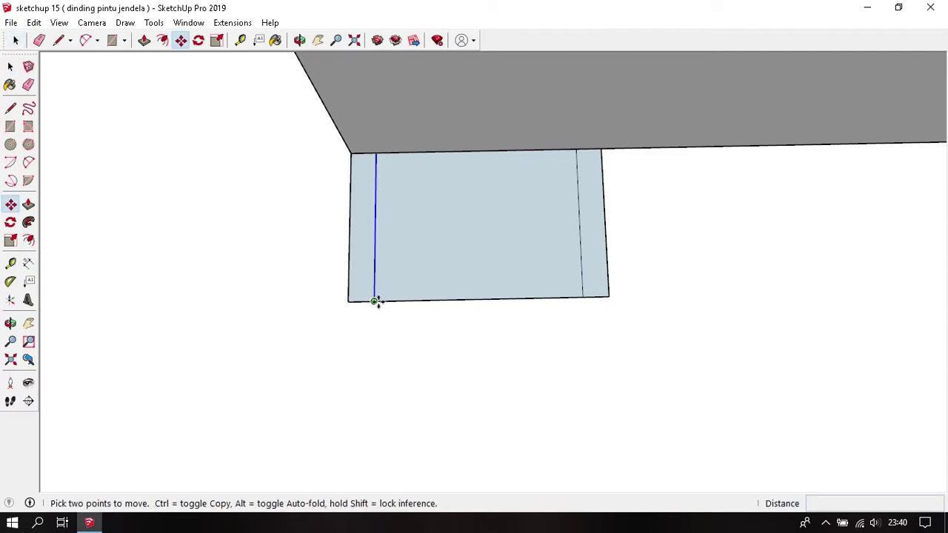
{"action": "left_click", "coordinate": [376, 300], "text": "ctrl"}
{"action": "type", "text": "10"}
{"action": "key", "text": "Return"}
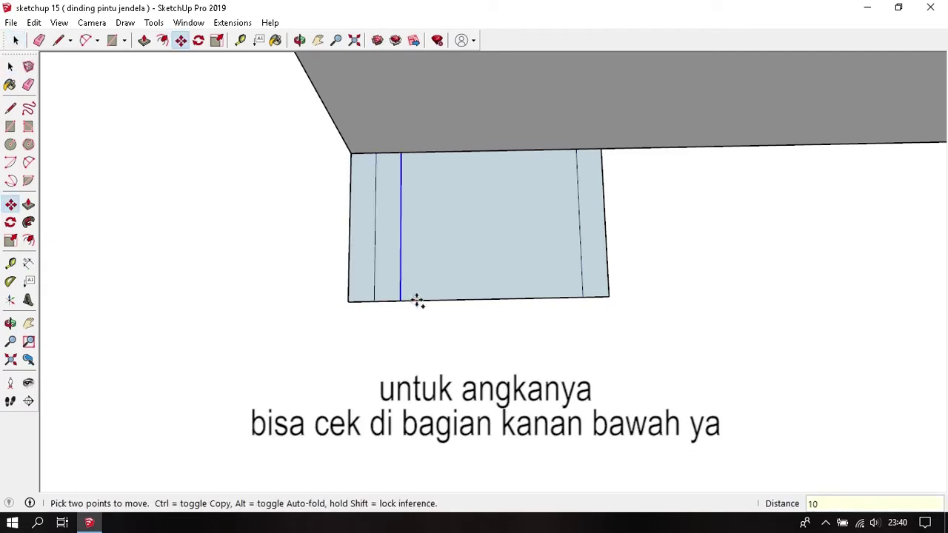
{"action": "key", "text": "space"}
{"action": "left_click", "coordinate": [585, 283]}
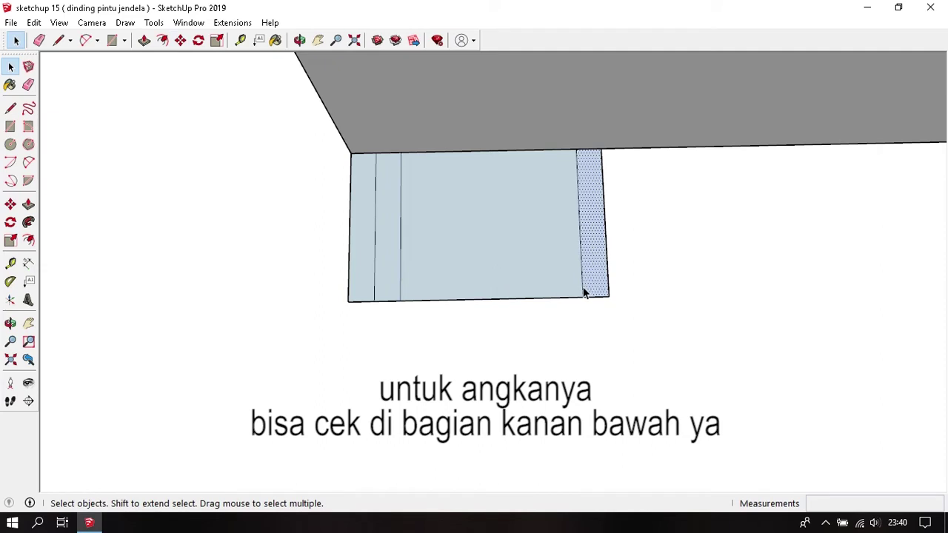
{"action": "left_click", "coordinate": [580, 288]}
{"action": "key", "text": "m"}
{"action": "left_click", "coordinate": [582, 294], "text": "ctrl"}
{"action": "type", "text": "1"}
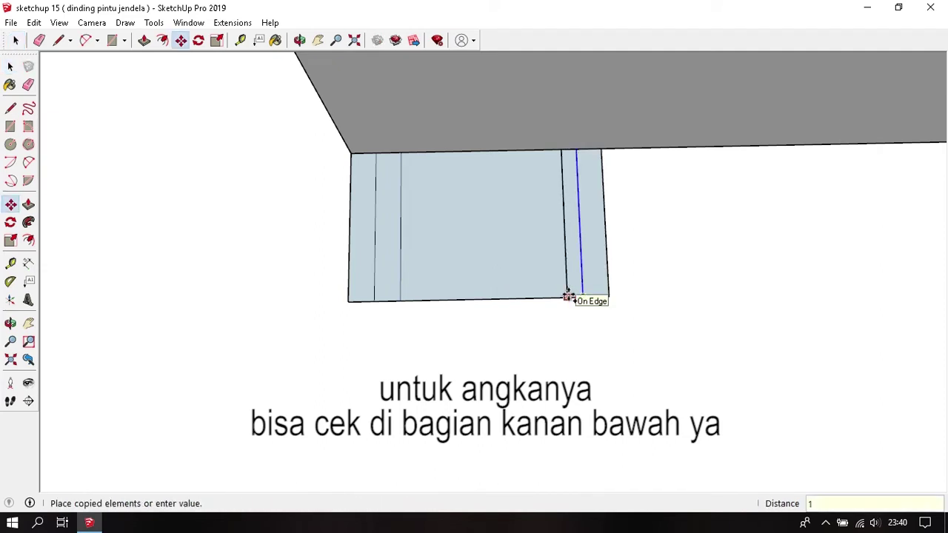
{"action": "type", "text": "0"}
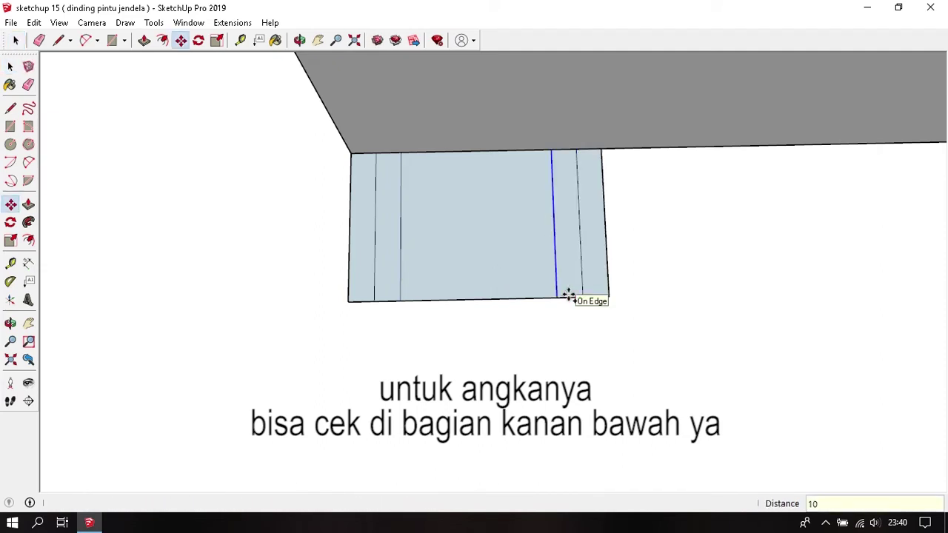
{"action": "key", "text": "Return"}
{"action": "key", "text": "space"}
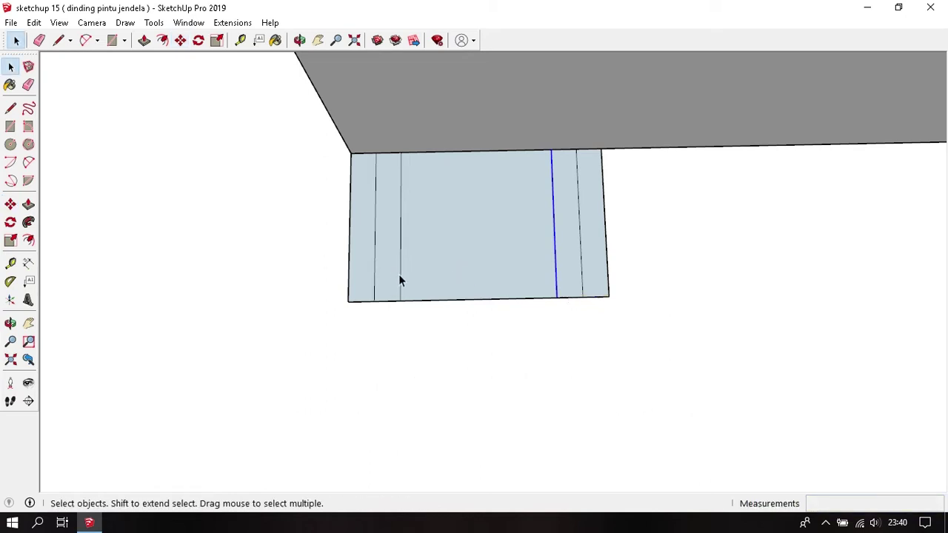
- Add further 10 mm vertical line copies on the left and right
{"action": "left_click", "coordinate": [399, 272]}
{"action": "key", "text": "m"}
{"action": "left_click", "coordinate": [400, 302]}
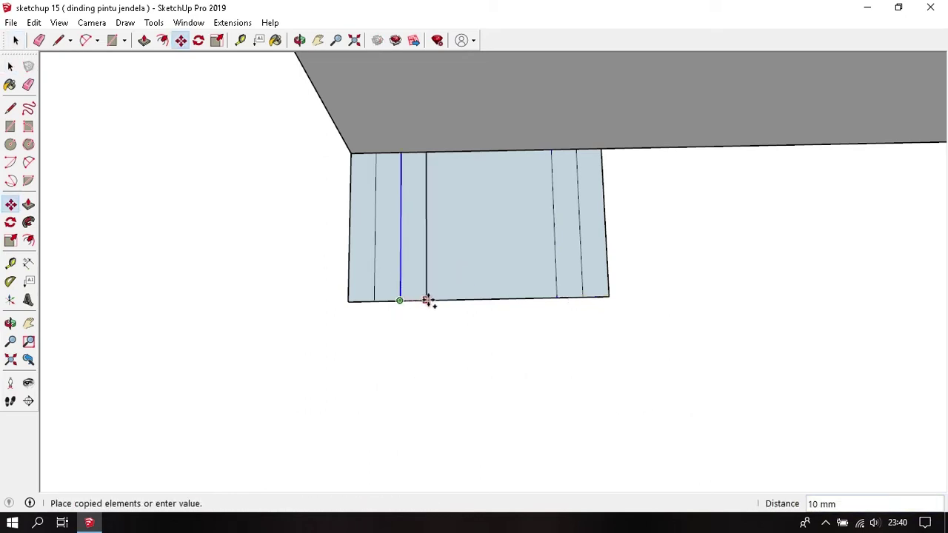
{"action": "left_click", "coordinate": [426, 300]}
{"action": "key", "text": "space"}
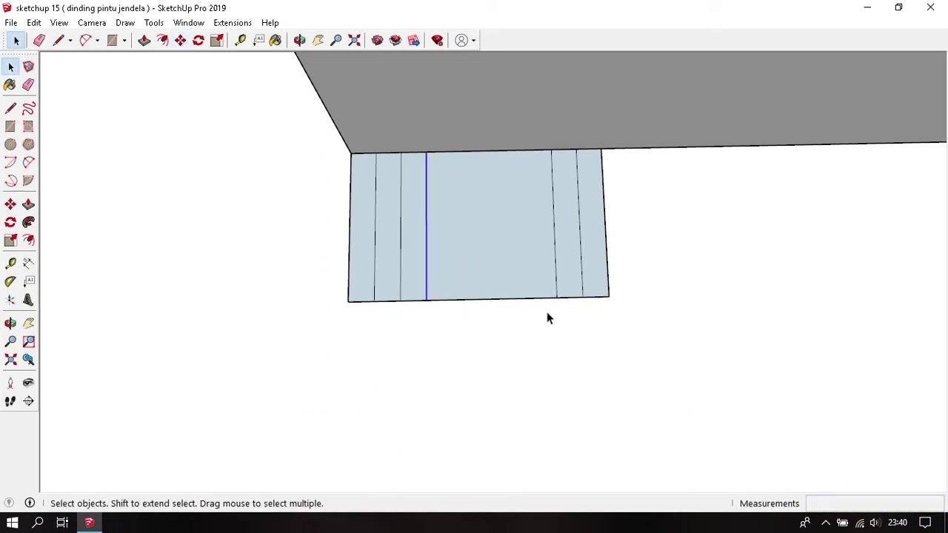
{"action": "left_click", "coordinate": [555, 288]}
{"action": "key", "text": "m"}
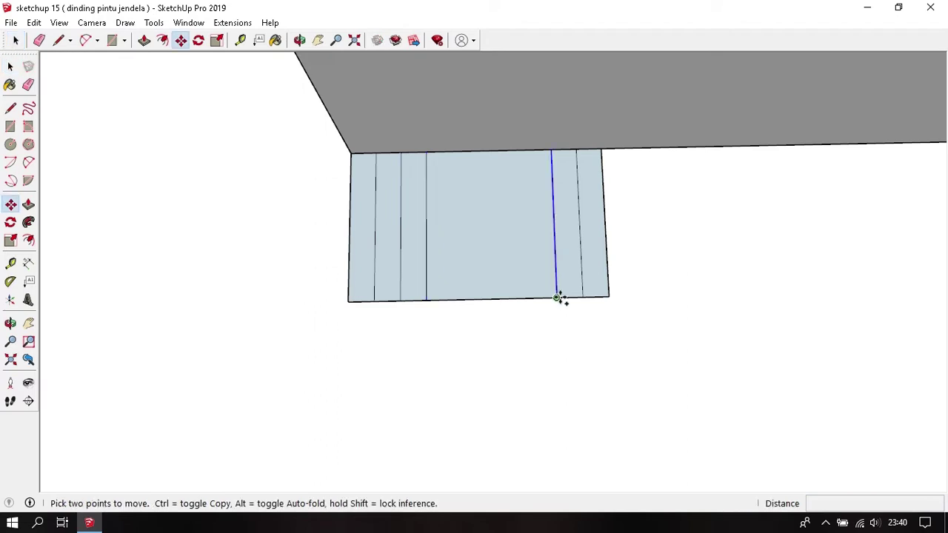
{"action": "left_click", "coordinate": [556, 297]}
{"action": "type", "text": "10"}
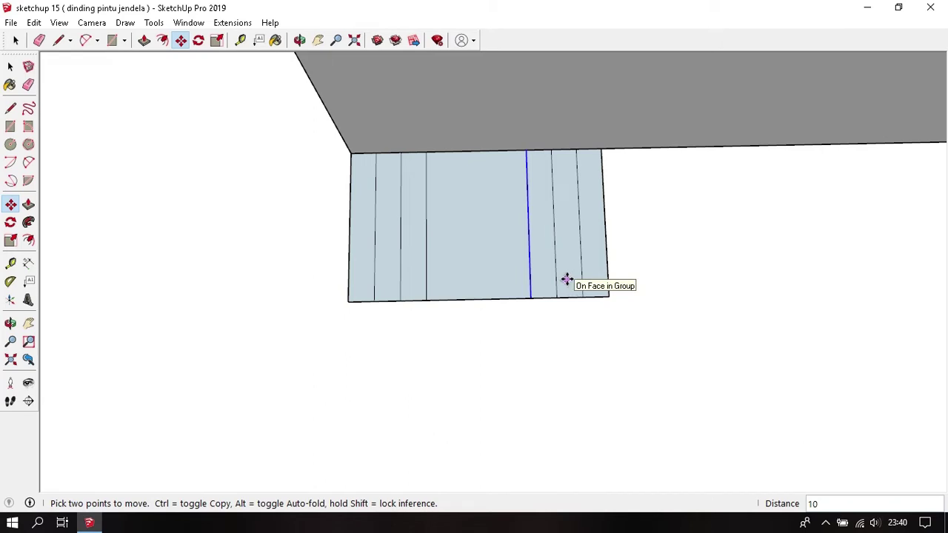
{"action": "key", "text": "space"}
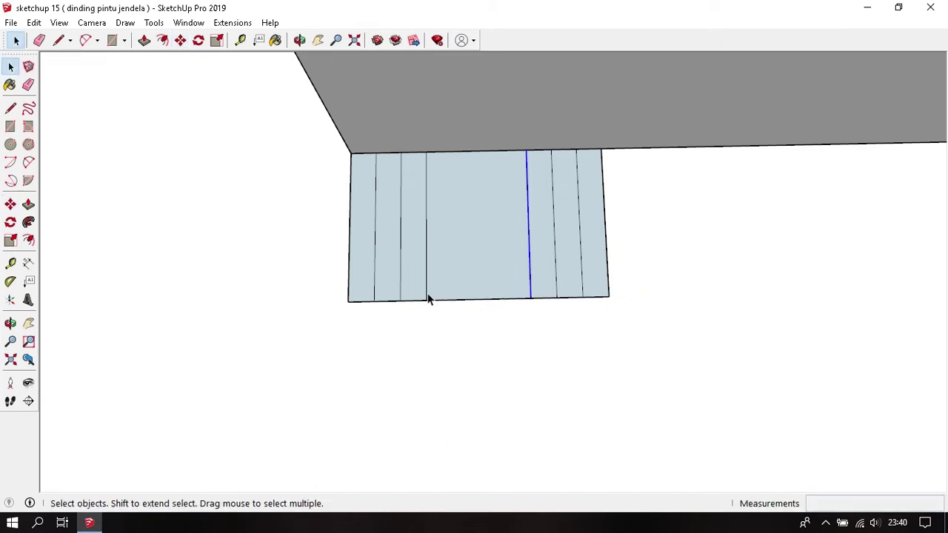
- Copy the innermost left and right lines 5 mm toward the centre
{"action": "left_click", "coordinate": [427, 293]}
{"action": "key", "text": "m"}
{"action": "key", "text": "ctrl"}
{"action": "left_click", "coordinate": [427, 299]}
{"action": "type", "text": "5"}
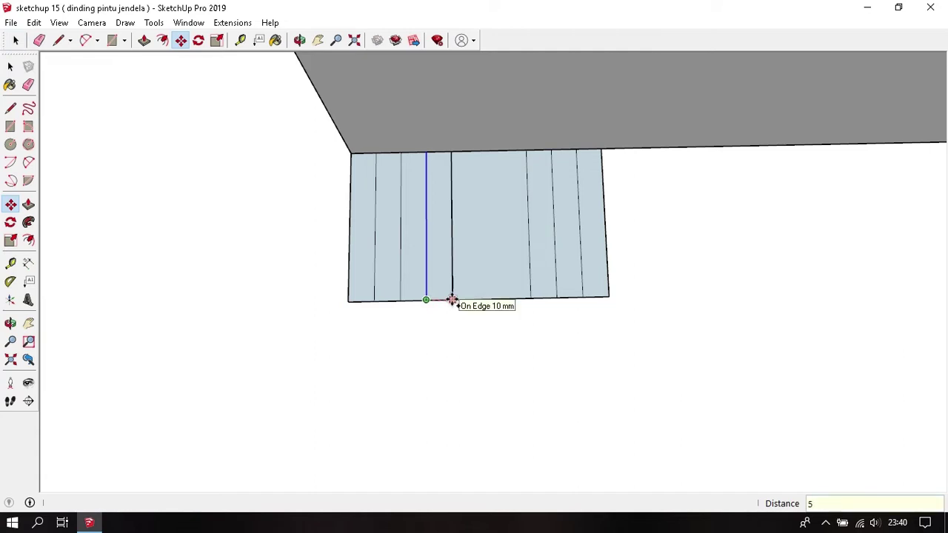
{"action": "key", "text": "Return"}
{"action": "key", "text": "space"}
{"action": "left_click", "coordinate": [528, 285]}
{"action": "key", "text": "m"}
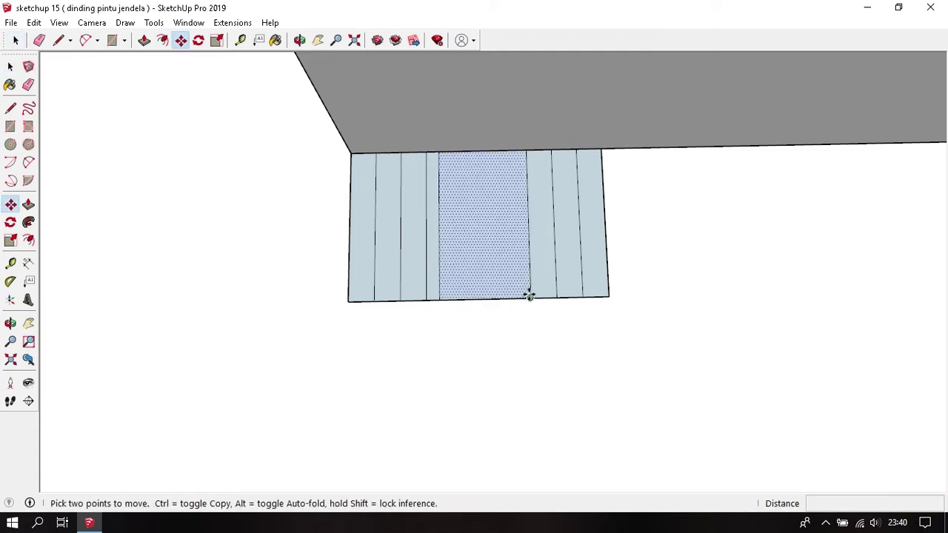
{"action": "key", "text": "space"}
{"action": "key", "text": "m"}
{"action": "key", "text": "space"}
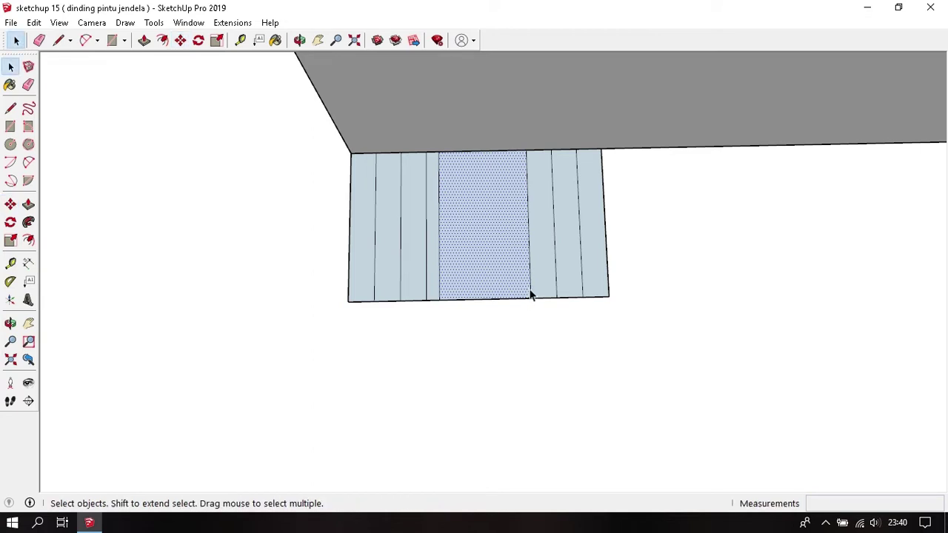
{"action": "left_click", "coordinate": [529, 291]}
{"action": "key", "text": "m"}
{"action": "key", "text": "ctrl"}
{"action": "left_click", "coordinate": [529, 298]}
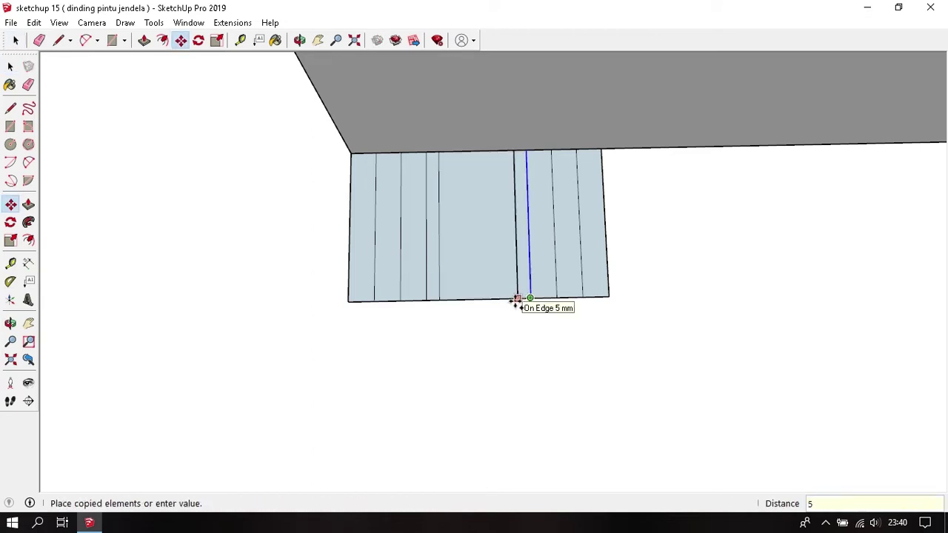
{"action": "left_click", "coordinate": [516, 299]}
{"action": "key", "text": "space"}
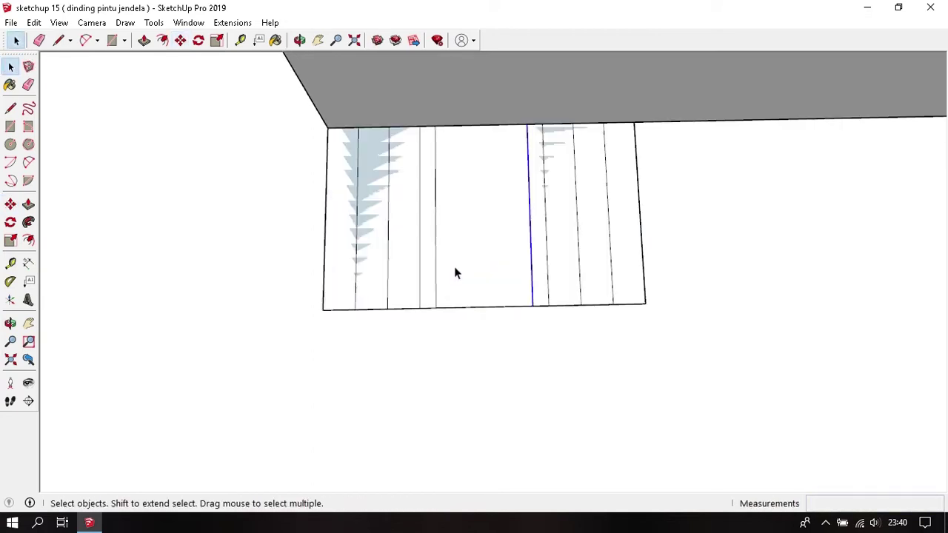
- Window-select the whole bottom edge of the wall face
{"action": "middle_click_drag", "start_coordinate": [454, 267], "coordinate": [453, 330]}
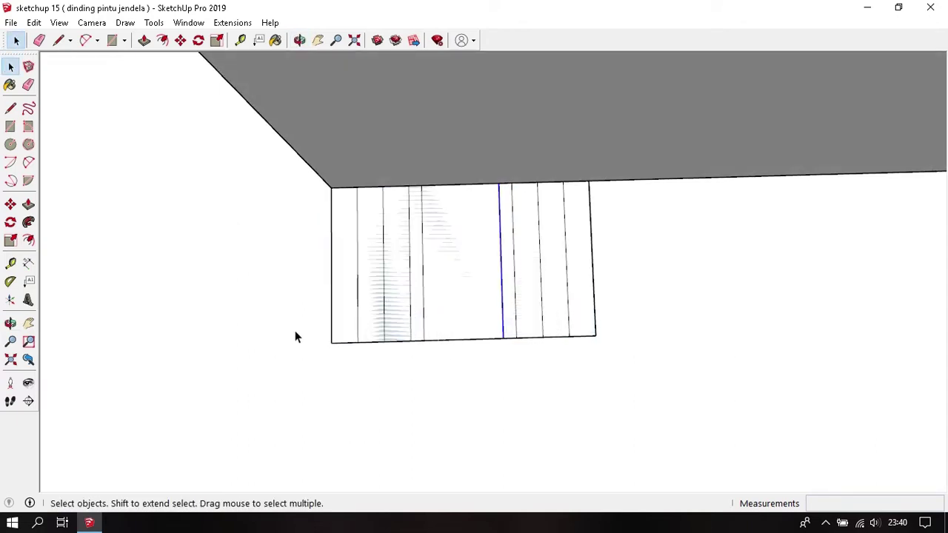
{"action": "middle_click_drag", "start_coordinate": [295, 337], "coordinate": [321, 348]}
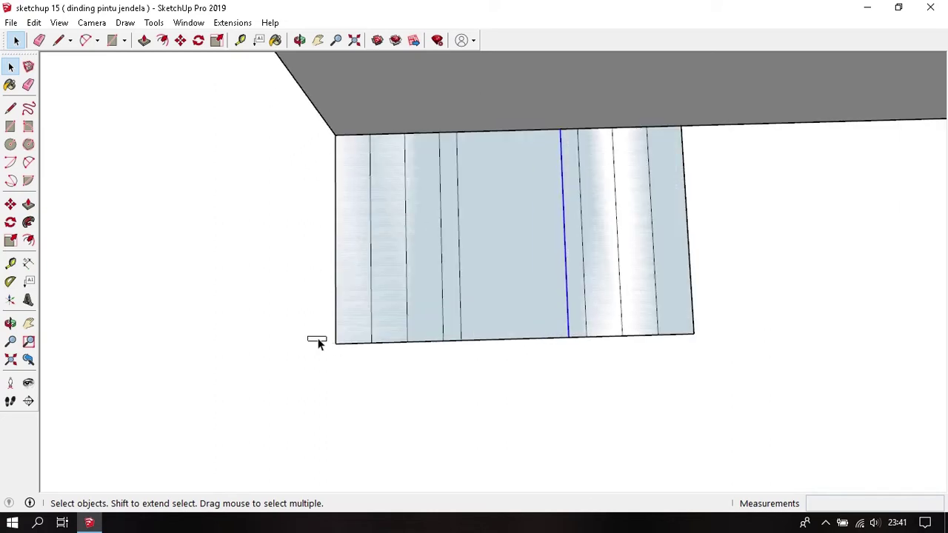
{"action": "left_click_drag", "start_coordinate": [317, 342], "coordinate": [490, 386]}
{"action": "middle_click_drag", "start_coordinate": [503, 387], "coordinate": [351, 331]}
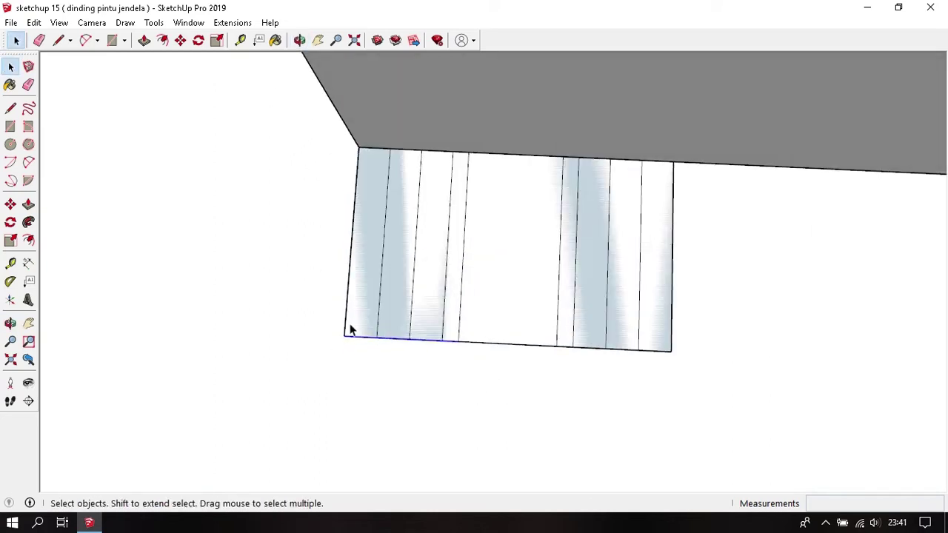
{"action": "left_click_drag", "start_coordinate": [290, 297], "coordinate": [709, 415]}
- Copy the bottom edge upward, then copy the new edge another 5 mm up
{"action": "key", "text": "m"}
{"action": "key", "text": "ctrl"}
{"action": "left_click", "coordinate": [345, 337]}
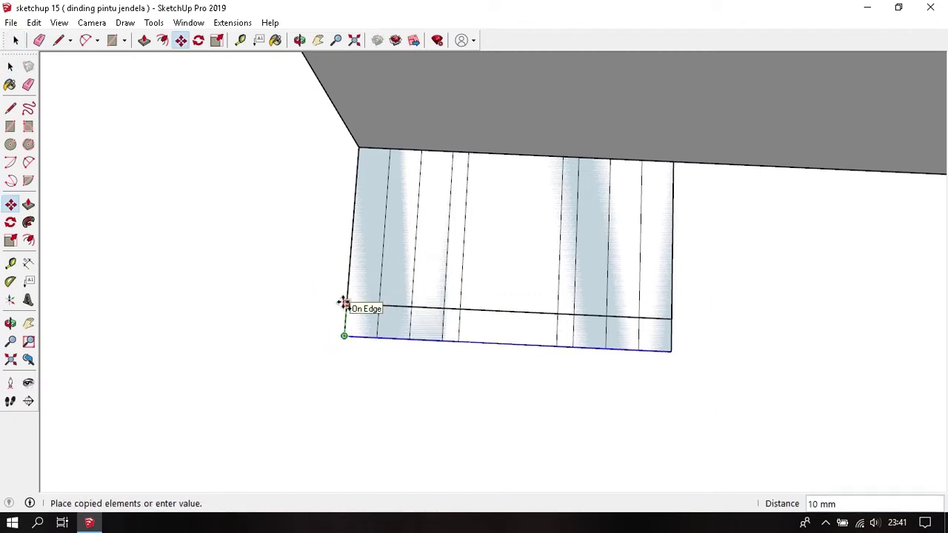
{"action": "key", "text": "Return"}
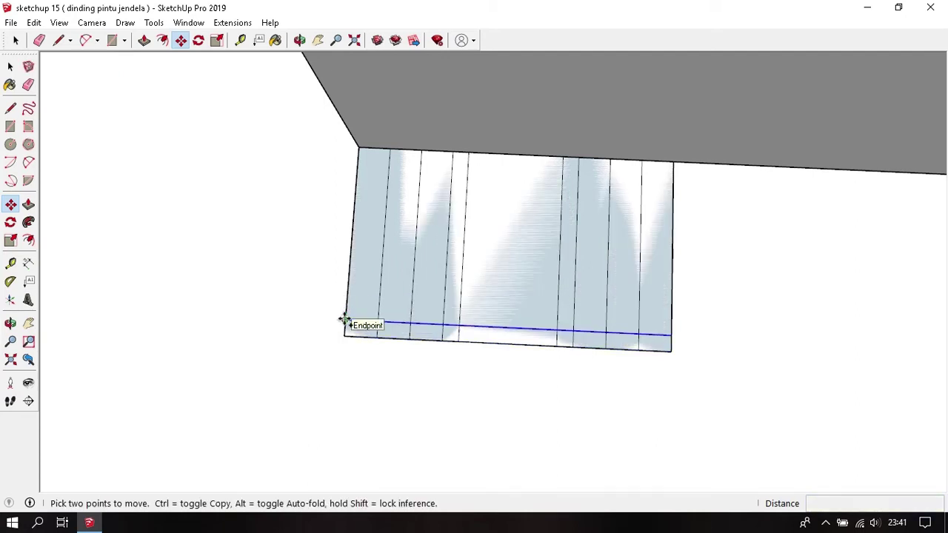
{"action": "left_click", "coordinate": [345, 320], "text": "ctrl"}
{"action": "type", "text": "5"}
{"action": "key", "text": "Return"}
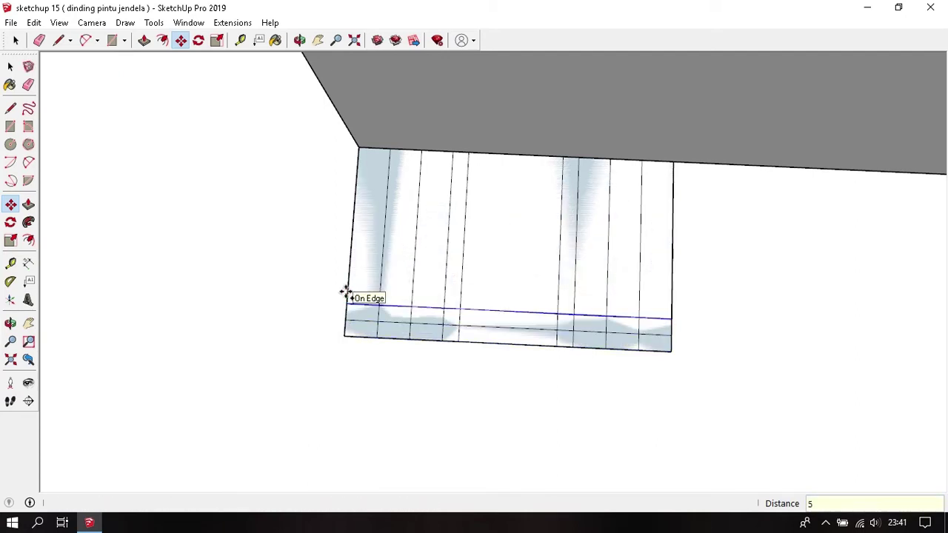
- Add two more horizontal edge copies 5 mm apart above them, then inspect the panel
{"action": "left_click", "coordinate": [346, 302], "text": "ctrl"}
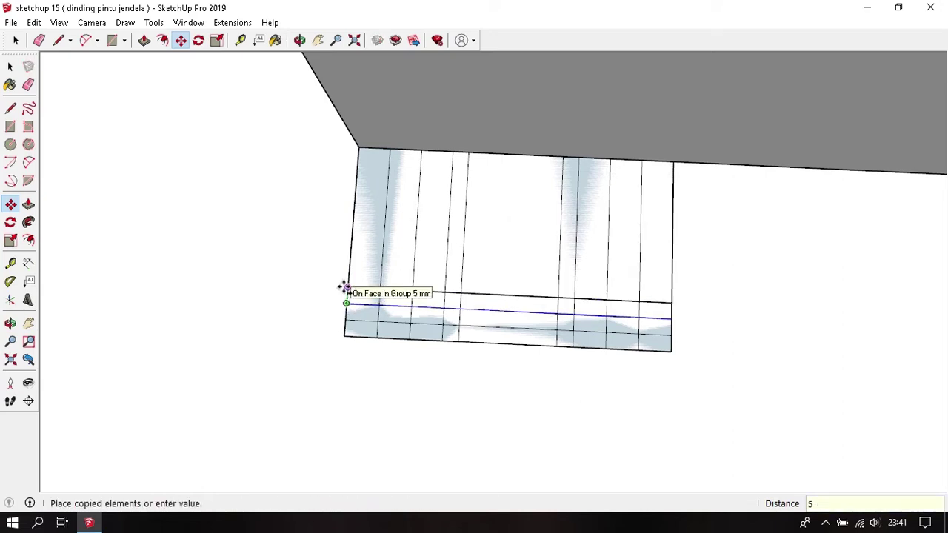
{"action": "type", "text": "5"}
{"action": "key", "text": "Return"}
{"action": "scroll", "coordinate": [352, 291], "scroll_direction": "up", "scroll_amount": 2}
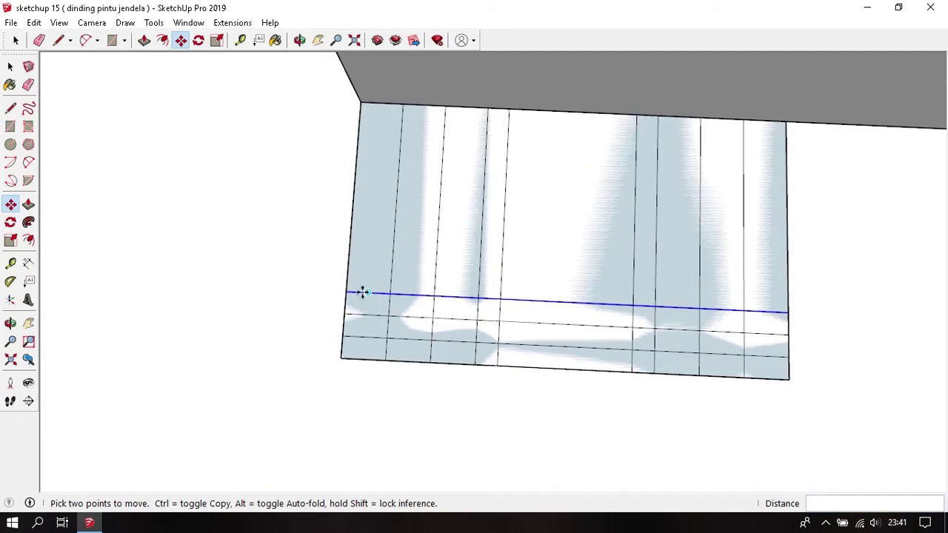
{"action": "left_click", "coordinate": [352, 290]}
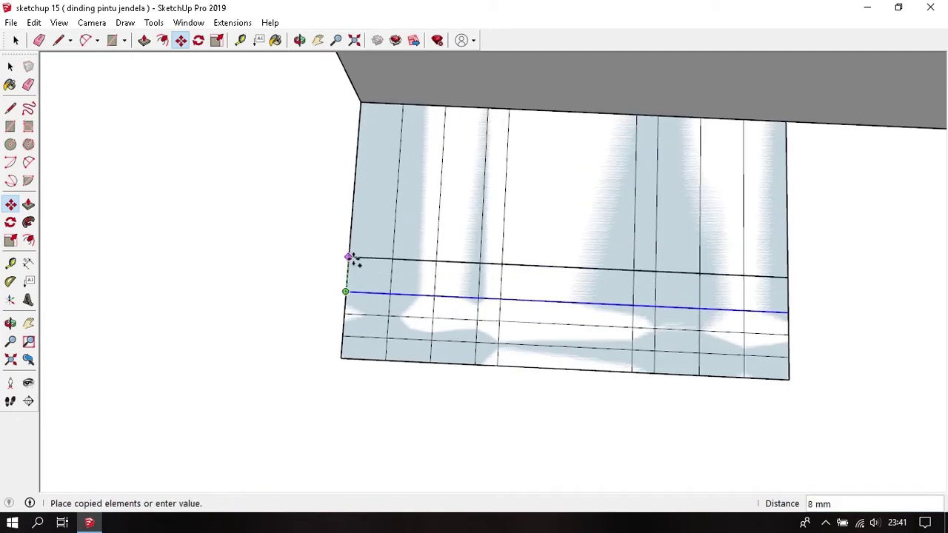
{"action": "type", "text": "5"}
{"action": "key", "text": "Return"}
{"action": "key", "text": "space"}
{"action": "mouse_move", "coordinate": [353, 258]}
{"action": "middle_mouse_down"}
{"action": "mouse_move", "coordinate": [415, 331]}
{"action": "mouse_move", "coordinate": [388, 337]}
{"action": "middle_mouse_up"}
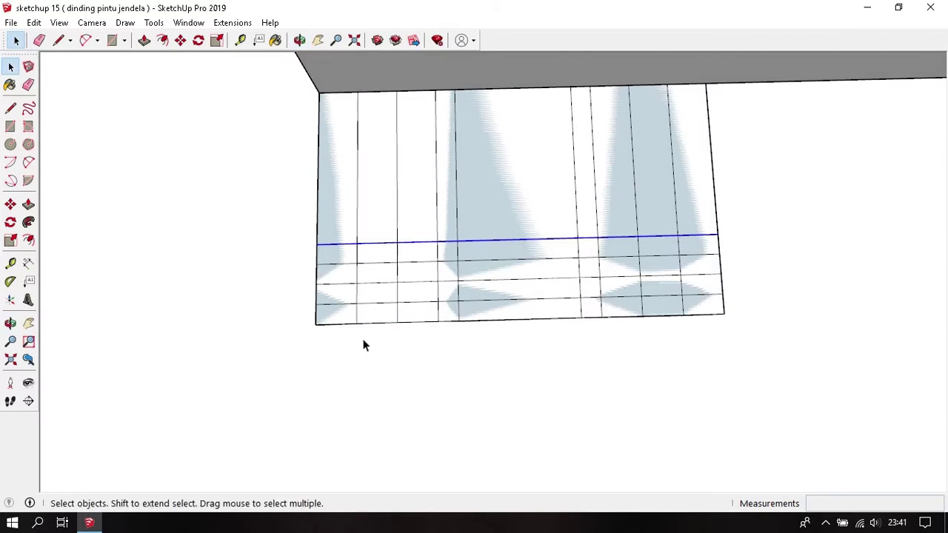
{"action": "scroll", "coordinate": [363, 344], "scroll_direction": "up", "scroll_amount": 1}
- Erase the bottom grid edges of the lower-left column and near the right side
{"action": "scroll", "coordinate": [364, 343], "scroll_direction": "up", "scroll_amount": 2}
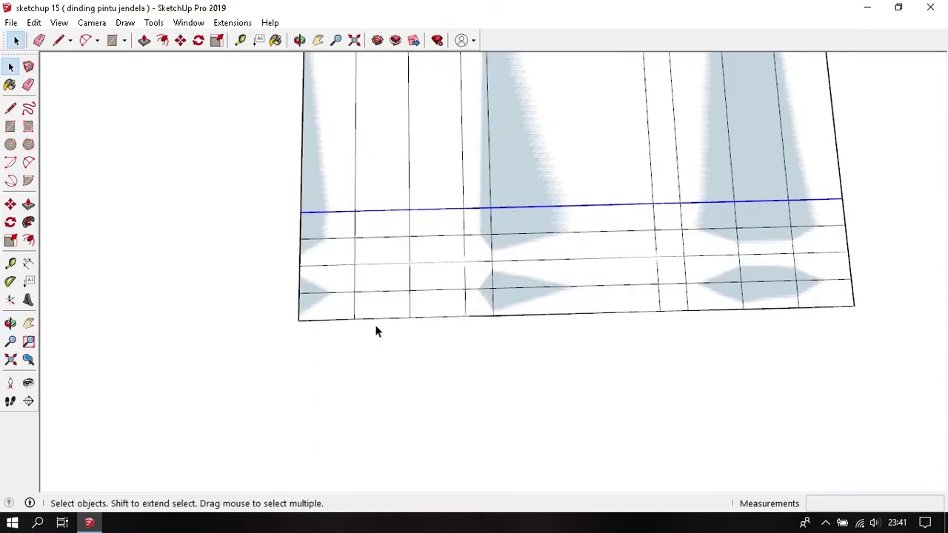
{"action": "key", "text": "e"}
{"action": "left_click_drag", "start_coordinate": [396, 333], "coordinate": [465, 330]}
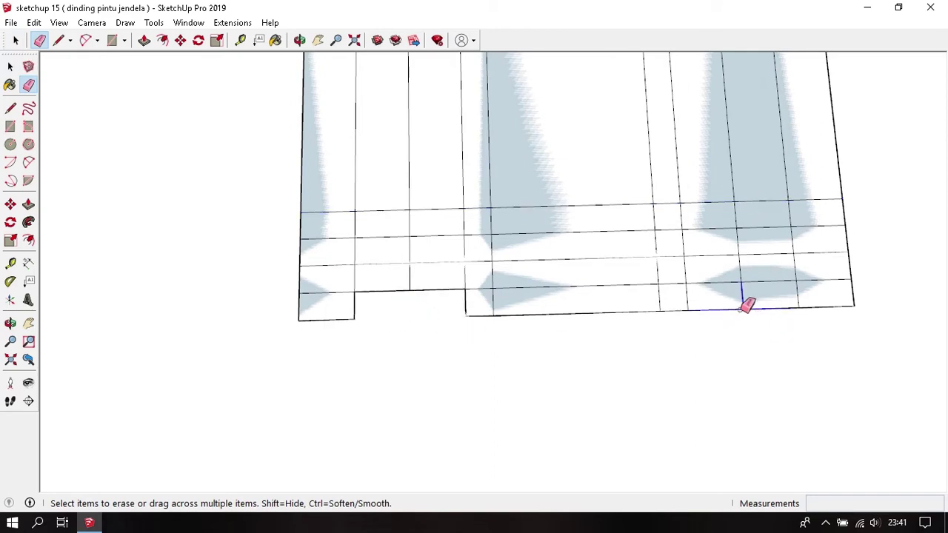
{"action": "left_click_drag", "start_coordinate": [740, 308], "coordinate": [719, 309]}
- In Top parallel view, erase edges to open the central gap and the lower right notch
{"action": "key", "text": "F2"}
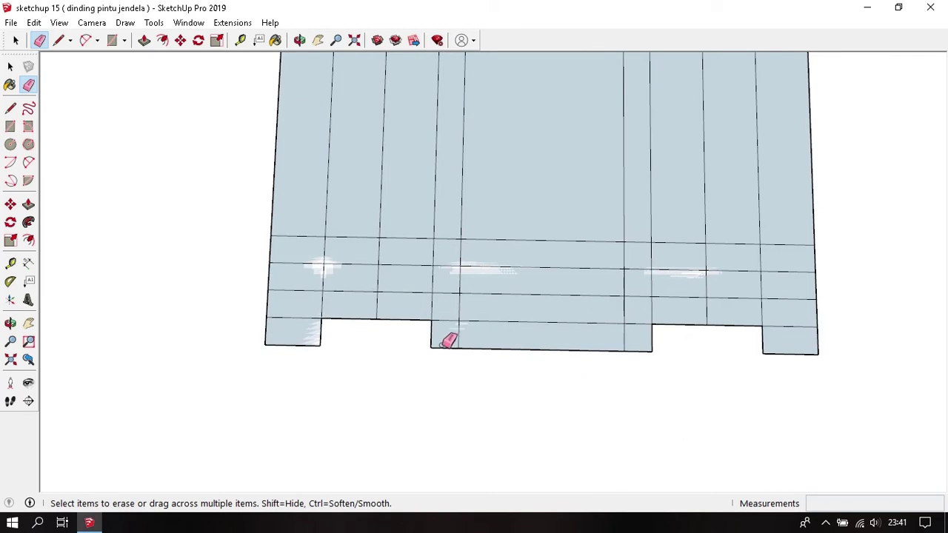
{"action": "key", "text": "v"}
{"action": "scroll", "coordinate": [422, 322], "scroll_direction": "up", "scroll_amount": 2}
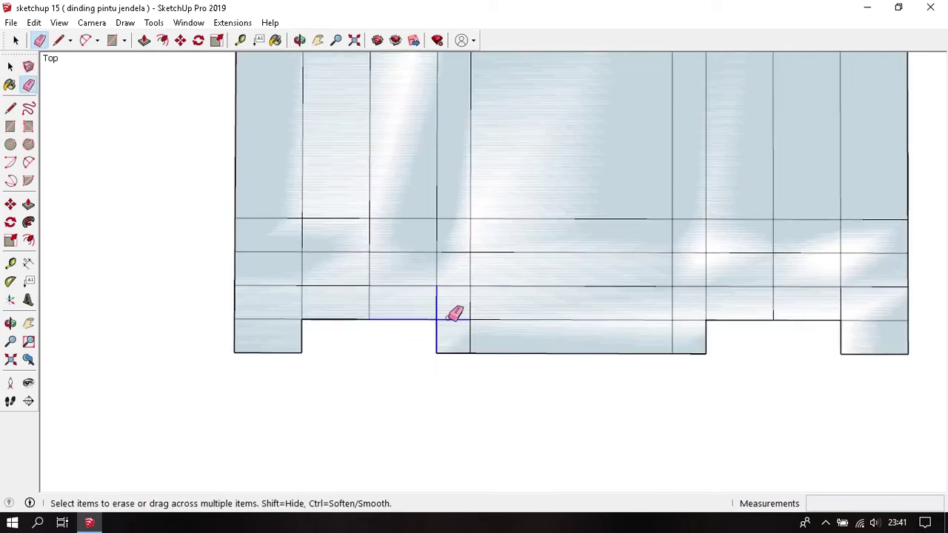
{"action": "left_click_drag", "start_coordinate": [416, 314], "coordinate": [453, 311]}
{"action": "mouse_move", "coordinate": [479, 283]}
{"action": "left_mouse_down"}
{"action": "mouse_move", "coordinate": [528, 248]}
{"action": "mouse_move", "coordinate": [677, 300]}
{"action": "left_mouse_up"}
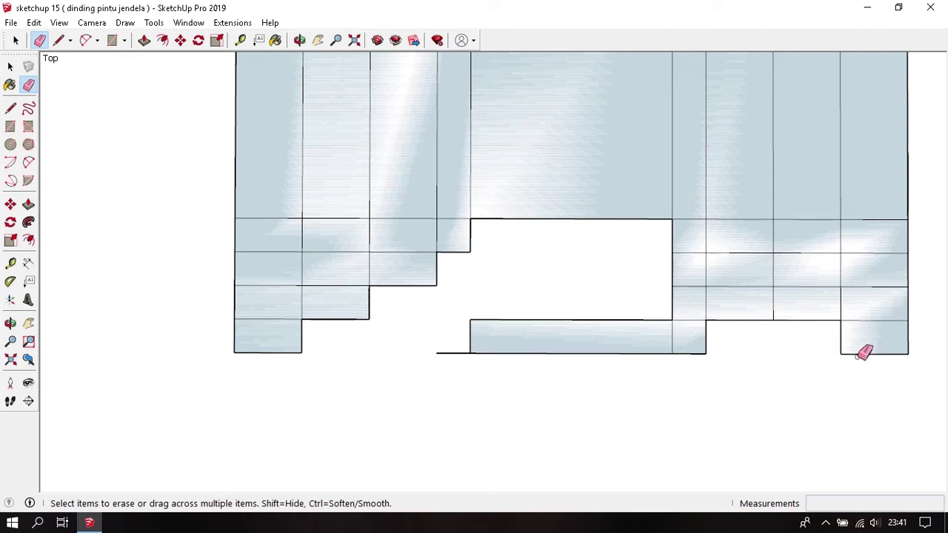
{"action": "left_click", "coordinate": [794, 322]}
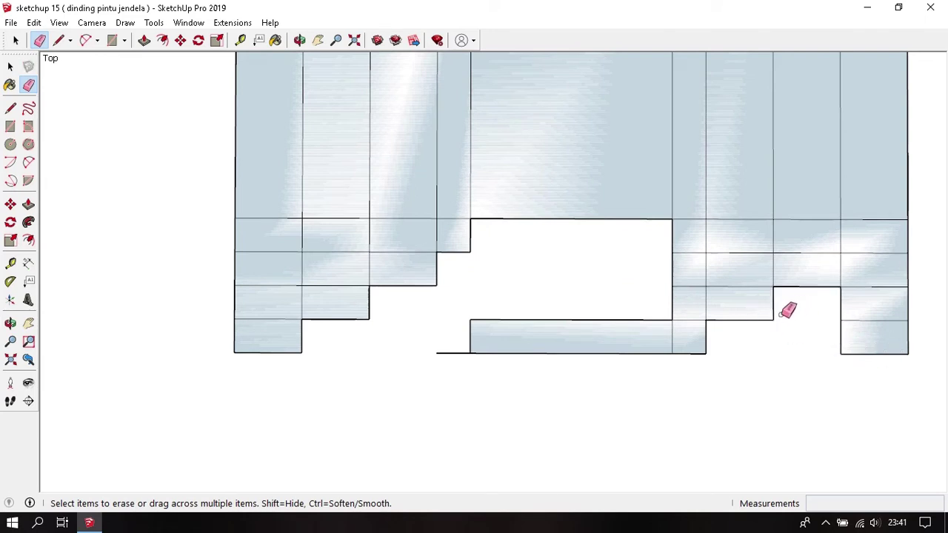
{"action": "mouse_move", "coordinate": [783, 312]}
{"action": "left_mouse_down"}
{"action": "mouse_move", "coordinate": [748, 299]}
{"action": "mouse_move", "coordinate": [677, 297]}
{"action": "left_mouse_up"}
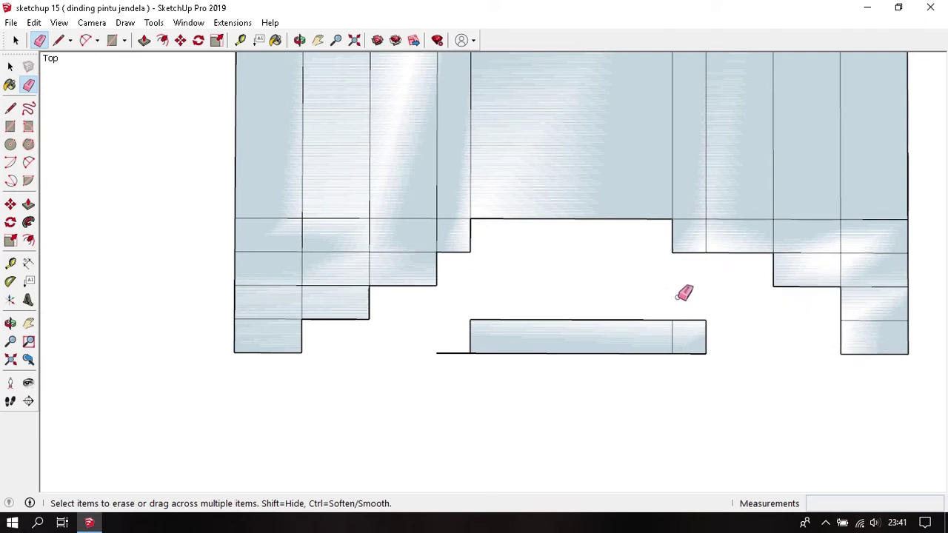
{"action": "left_click", "coordinate": [675, 252]}
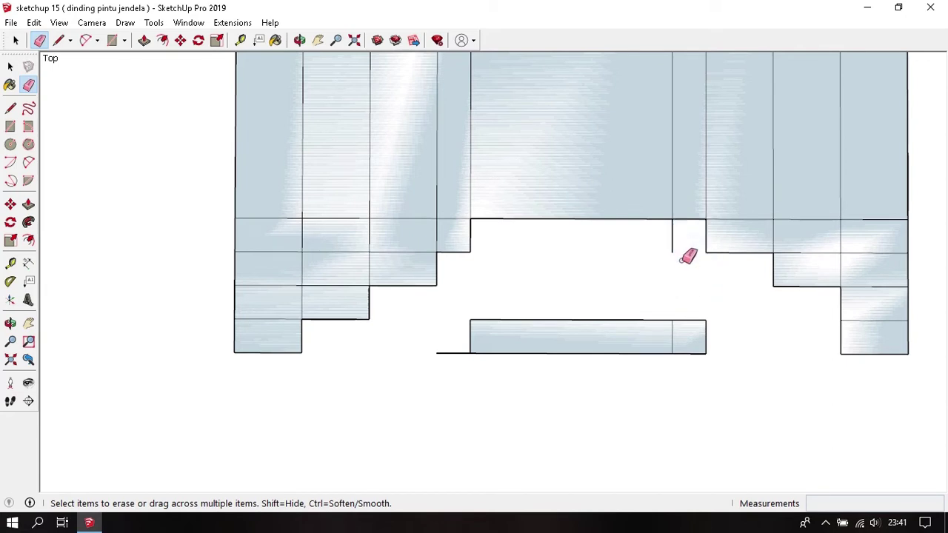
- Undo two erases, redo the central removal, then erase cells to form the right-hand steps
{"action": "key", "text": "ctrl+z"}
{"action": "key", "text": "ctrl+z"}
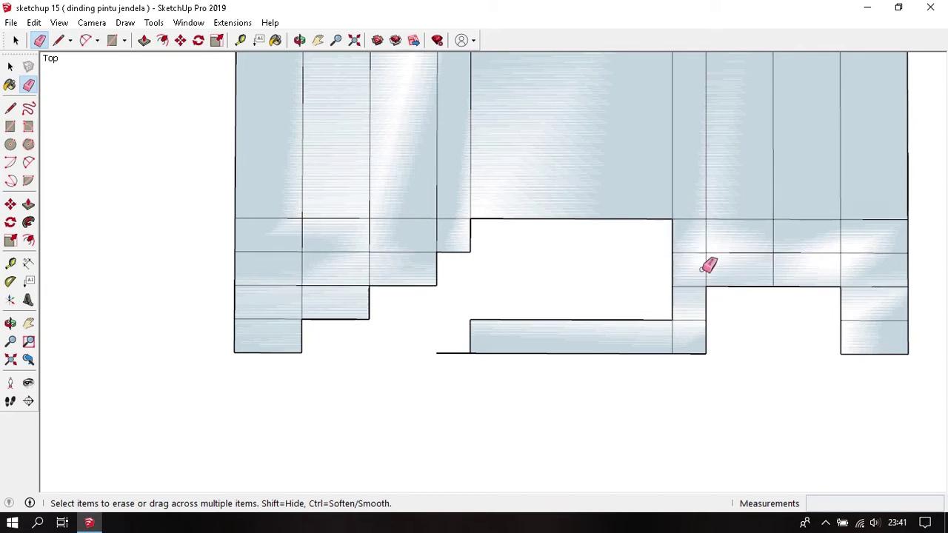
{"action": "key", "text": "ctrl+z"}
{"action": "key", "text": "ctrl+z"}
{"action": "key", "text": "ctrl+z"}
{"action": "key", "text": "ctrl+z"}
{"action": "key", "text": "ctrl+z"}
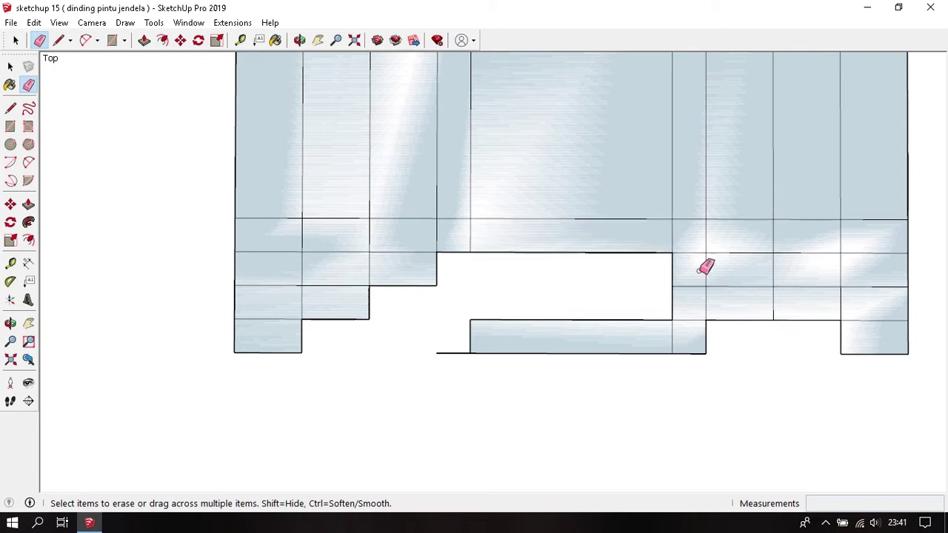
{"action": "key", "text": "ctrl+y"}
{"action": "left_click_drag", "start_coordinate": [674, 269], "coordinate": [668, 289]}
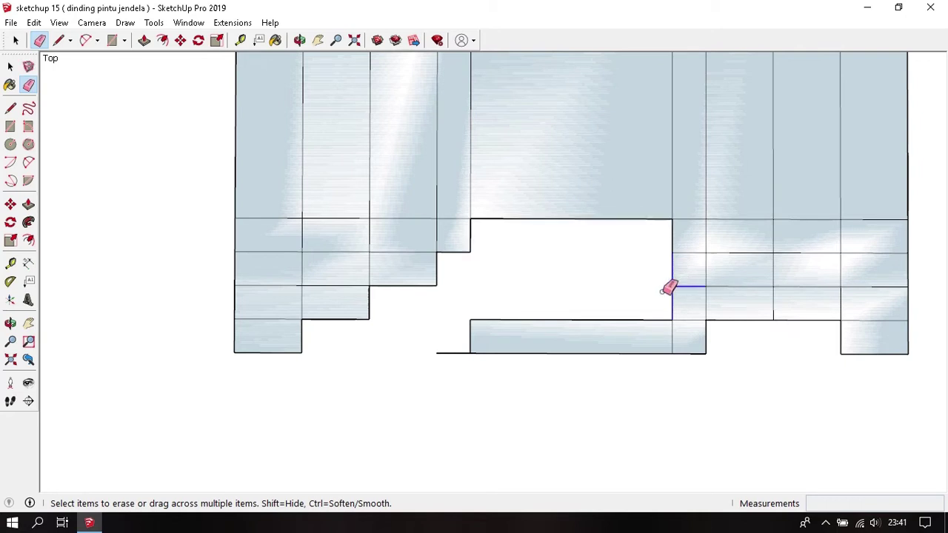
{"action": "left_click_drag", "start_coordinate": [716, 315], "coordinate": [705, 312]}
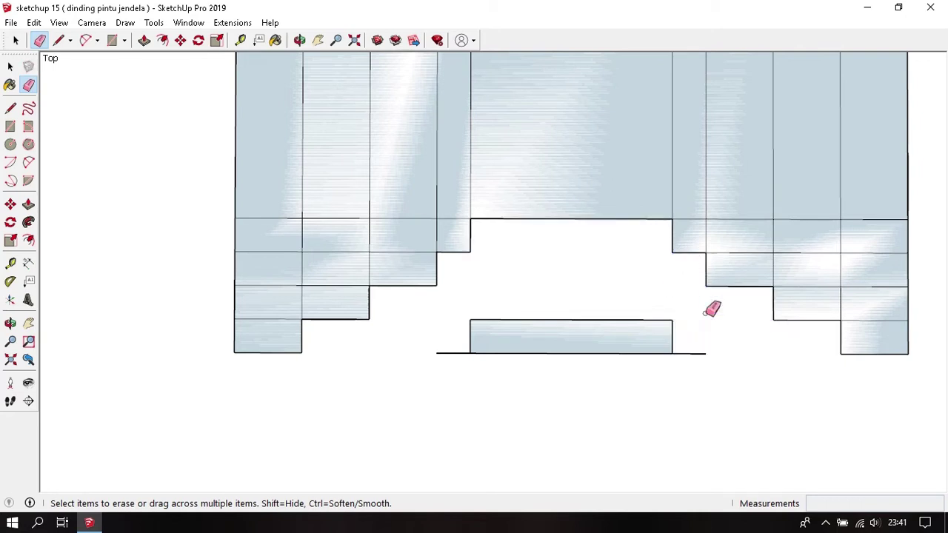
- Remove the small leftover rectangle below the central opening
{"action": "key", "text": "space"}
{"action": "scroll", "coordinate": [596, 324], "scroll_direction": "down", "scroll_amount": 1}
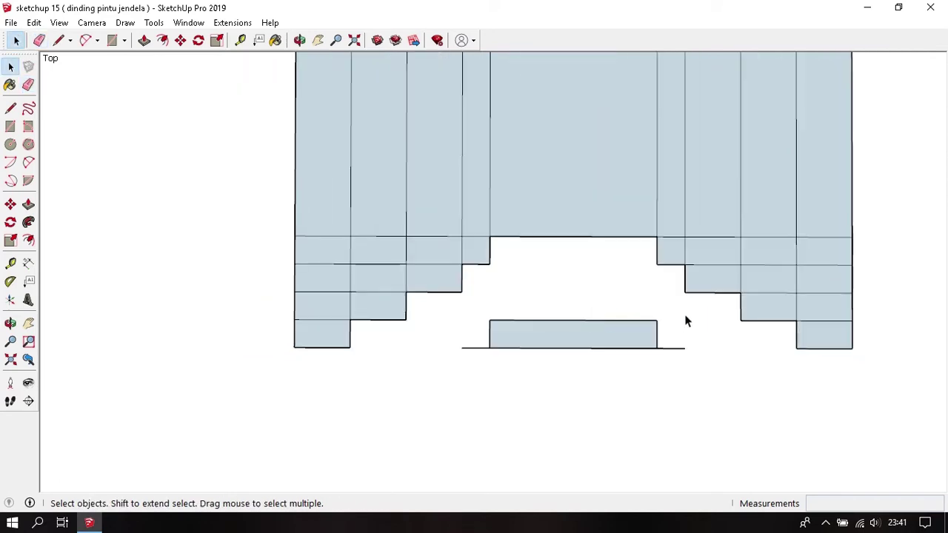
{"action": "left_click_drag", "start_coordinate": [474, 374], "coordinate": [447, 378]}
{"action": "scroll", "coordinate": [459, 377], "scroll_direction": "down", "scroll_amount": 1}
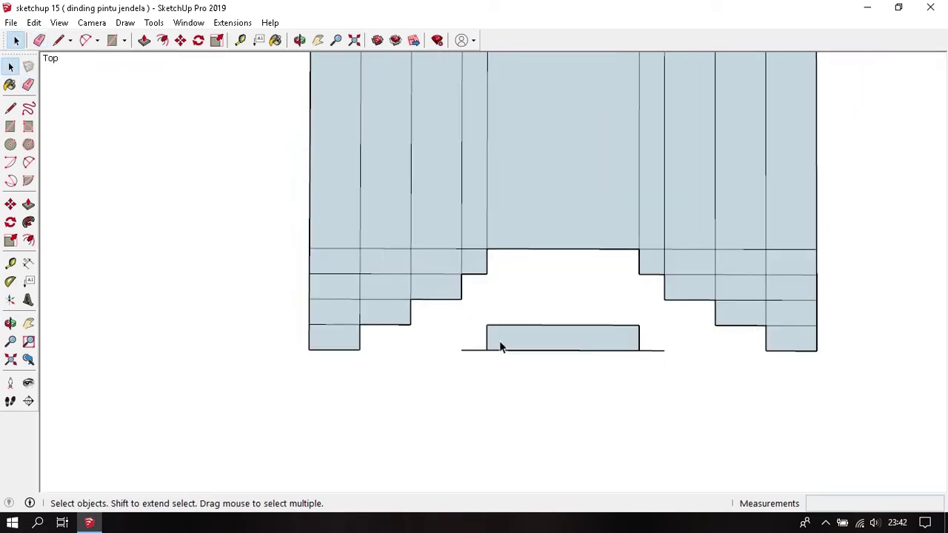
{"action": "key", "text": "e"}
{"action": "left_click_drag", "start_coordinate": [493, 342], "coordinate": [638, 335]}
{"action": "mouse_move", "coordinate": [491, 343]}
{"action": "middle_mouse_down"}
{"action": "mouse_move", "coordinate": [331, 313]}
{"action": "mouse_move", "coordinate": [298, 288]}
{"action": "middle_mouse_up"}
- Erase the remaining grid lines on the left and right steps, merging the wall into one face
{"action": "mouse_move", "coordinate": [299, 288]}
{"action": "left_mouse_down"}
{"action": "mouse_move", "coordinate": [315, 337]}
{"action": "mouse_move", "coordinate": [330, 312]}
{"action": "mouse_move", "coordinate": [316, 245]}
{"action": "left_mouse_up"}
{"action": "mouse_move", "coordinate": [405, 282]}
{"action": "left_mouse_down"}
{"action": "mouse_move", "coordinate": [429, 293]}
{"action": "mouse_move", "coordinate": [459, 258]}
{"action": "left_mouse_up"}
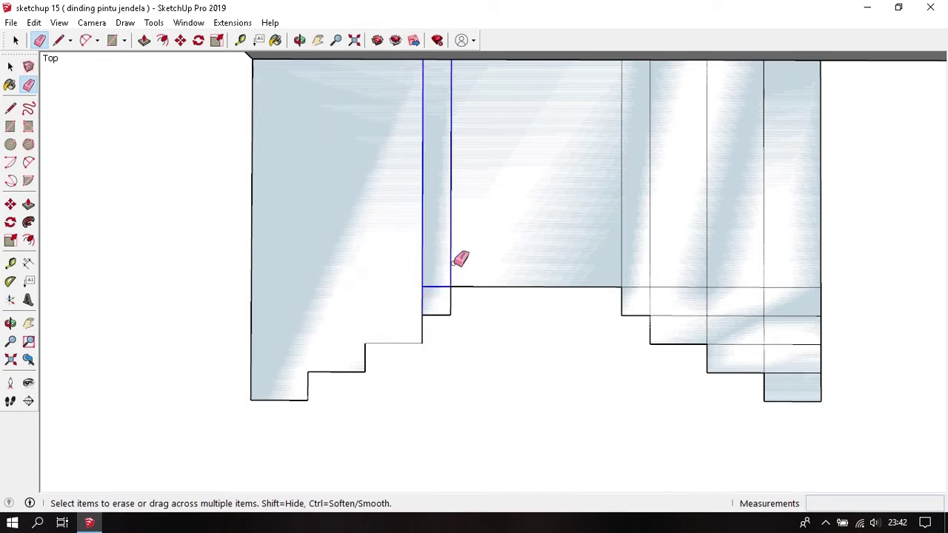
{"action": "mouse_move", "coordinate": [645, 222]}
{"action": "left_mouse_down"}
{"action": "mouse_move", "coordinate": [650, 281]}
{"action": "mouse_move", "coordinate": [776, 290]}
{"action": "mouse_move", "coordinate": [786, 359]}
{"action": "mouse_move", "coordinate": [745, 322]}
{"action": "left_mouse_up"}
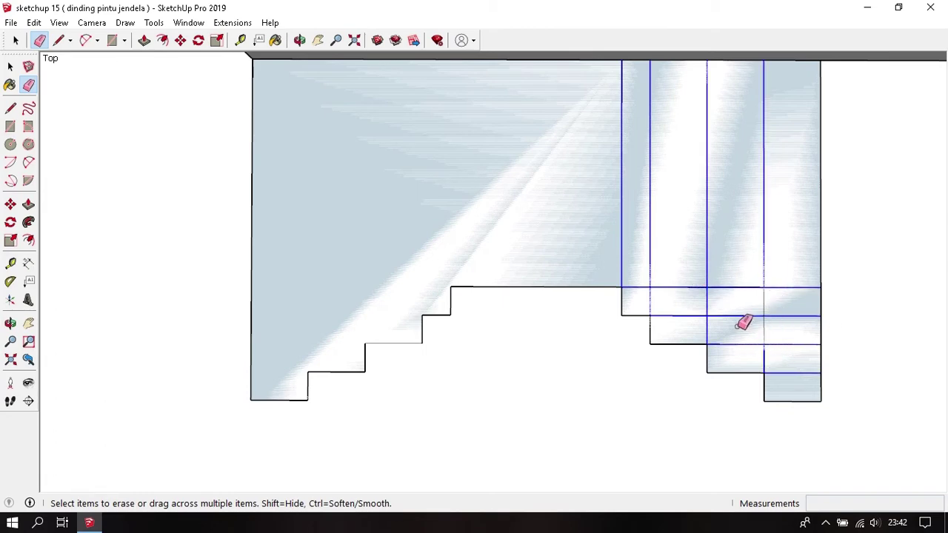
{"action": "scroll", "coordinate": [738, 271], "scroll_direction": "down", "scroll_amount": 1}
{"action": "left_click_drag", "start_coordinate": [738, 271], "coordinate": [763, 308]}
{"action": "middle_click_drag", "start_coordinate": [764, 300], "coordinate": [675, 264]}
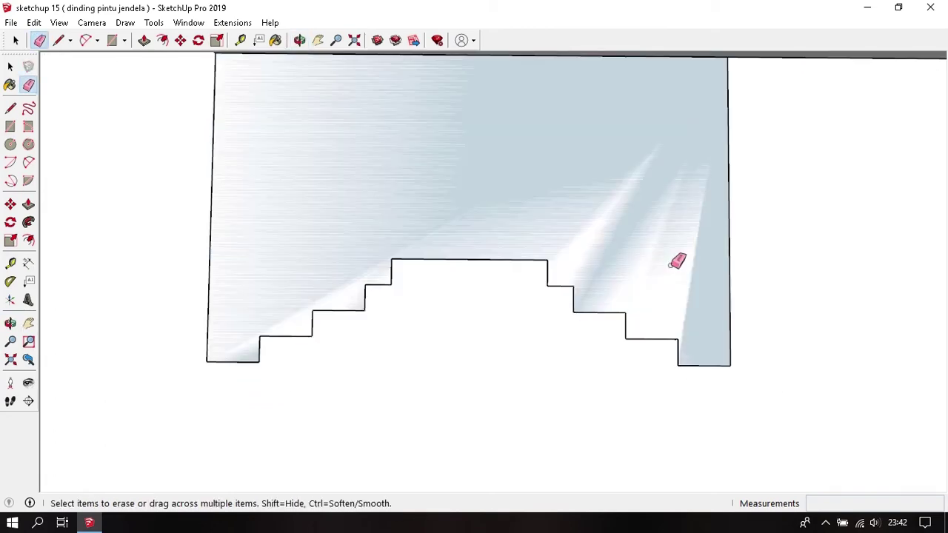
{"action": "scroll", "coordinate": [642, 231], "scroll_direction": "down", "scroll_amount": 1}
{"action": "key", "text": "space"}
- Draw a 2 Point Arc from the lowest left step corner to the next corner
{"action": "key", "text": "o"}
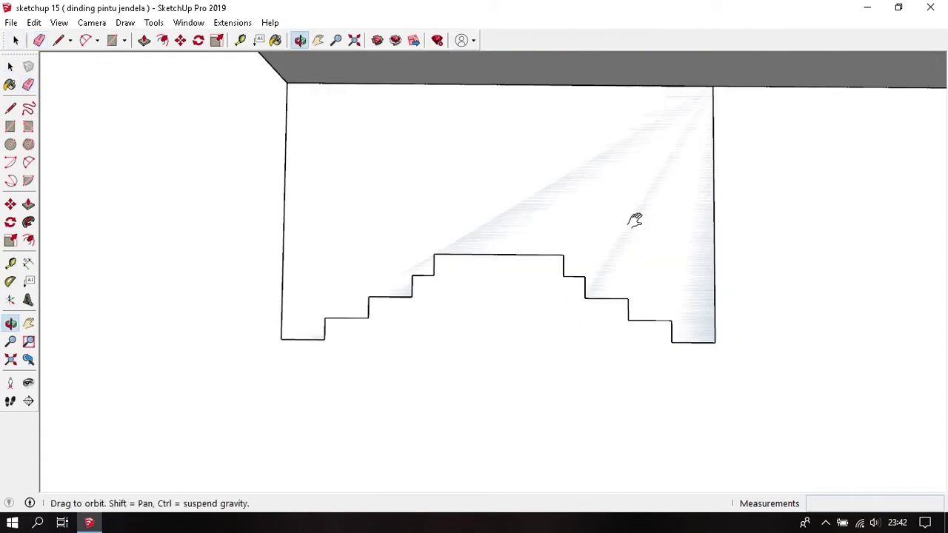
{"action": "left_click_drag", "start_coordinate": [634, 218], "coordinate": [607, 235]}
{"action": "key", "text": "space"}
{"action": "scroll", "coordinate": [575, 233], "scroll_direction": "down", "scroll_amount": 2}
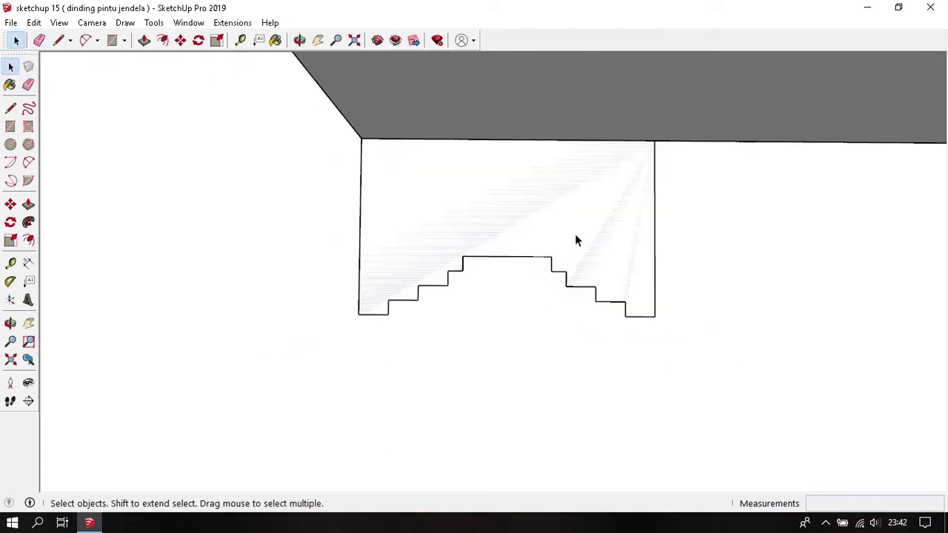
{"action": "scroll", "coordinate": [574, 233], "scroll_direction": "down", "scroll_amount": 1}
{"action": "scroll", "coordinate": [574, 234], "scroll_direction": "down", "scroll_amount": 1}
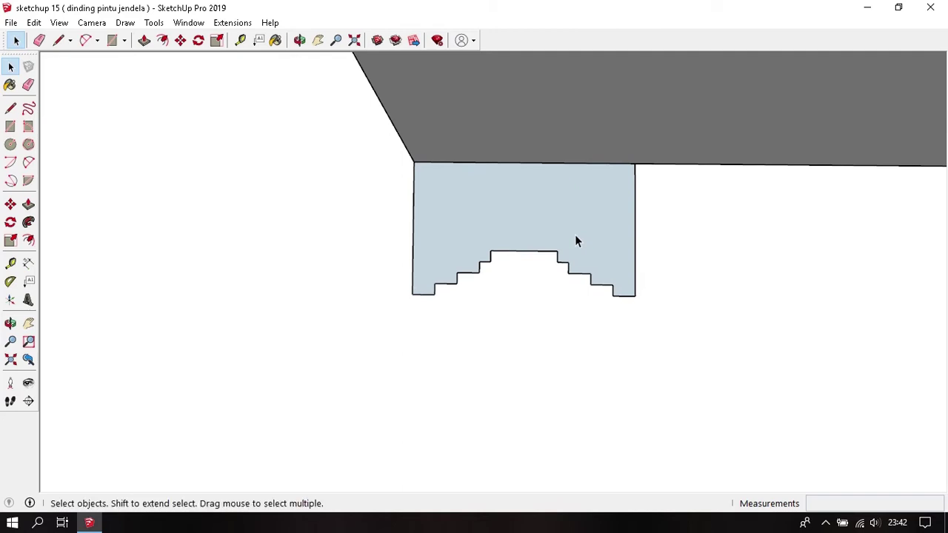
{"action": "scroll", "coordinate": [422, 254], "scroll_direction": "up", "scroll_amount": 1}
{"action": "scroll", "coordinate": [444, 293], "scroll_direction": "up", "scroll_amount": 2}
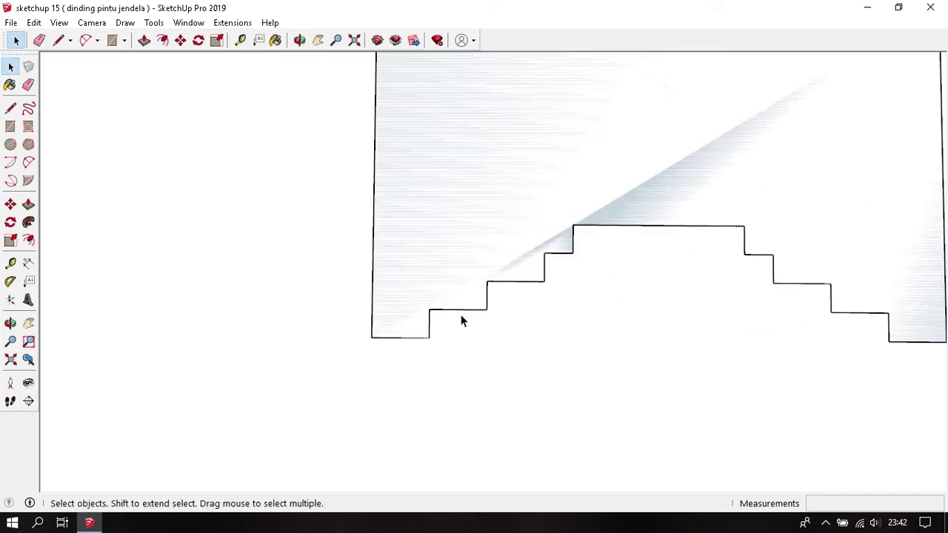
{"action": "scroll", "coordinate": [461, 322], "scroll_direction": "up", "scroll_amount": 2}
{"action": "key", "text": "a"}
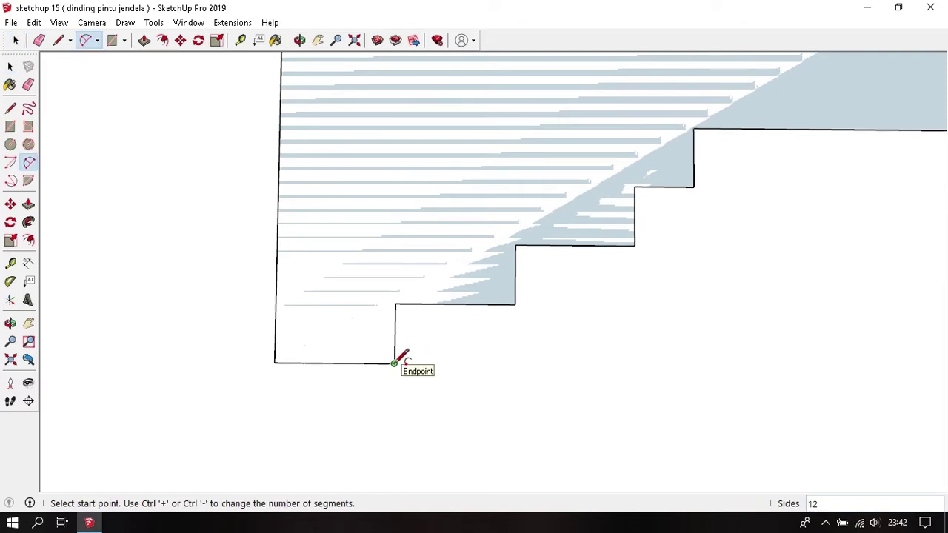
{"action": "left_click", "coordinate": [394, 363]}
{"action": "left_click", "coordinate": [514, 304]}
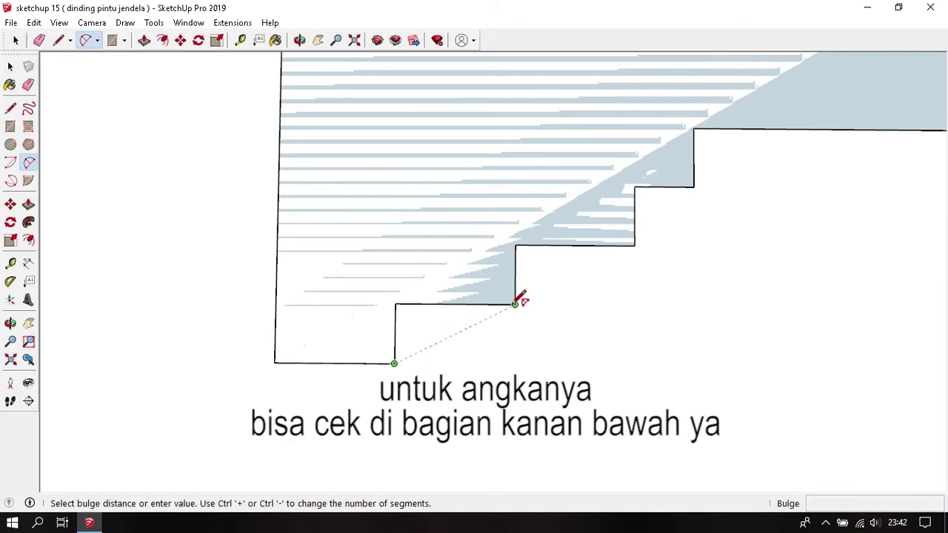
{"action": "middle_click_drag", "start_coordinate": [461, 327], "coordinate": [444, 345]}
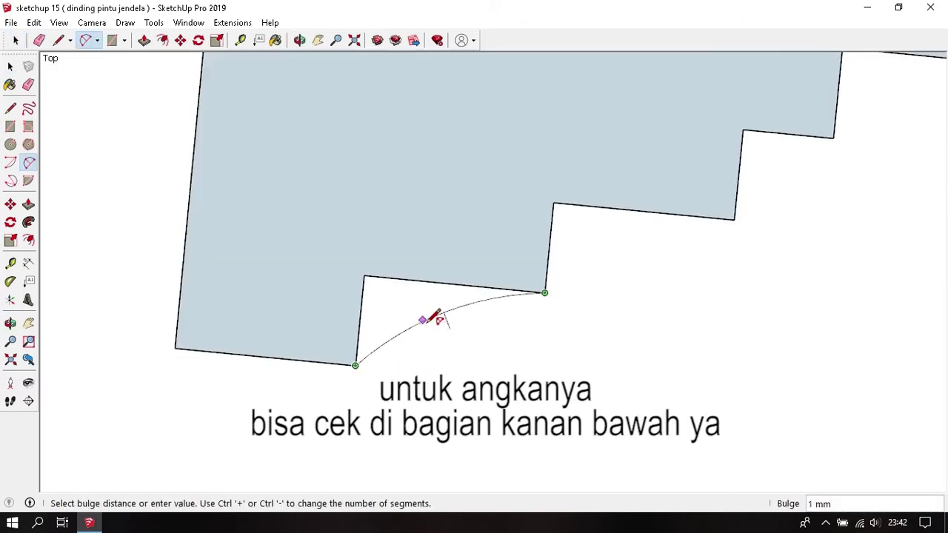
{"action": "left_click", "coordinate": [439, 320]}
- Erase the square step edges replaced by the new arc
{"action": "middle_click_drag", "start_coordinate": [433, 313], "coordinate": [461, 303]}
{"action": "key", "text": "e"}
{"action": "left_click_drag", "start_coordinate": [442, 269], "coordinate": [402, 299]}
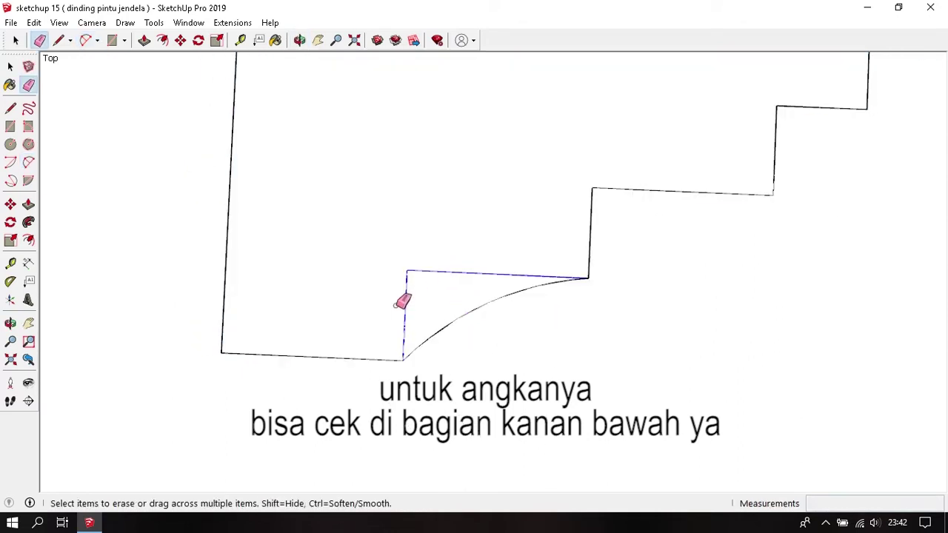
{"action": "middle_click_drag", "start_coordinate": [402, 300], "coordinate": [800, 306], "text": "shift"}
- Round the lower right step corner with an arc and erase its leftover straight edges
{"action": "key", "text": "a"}
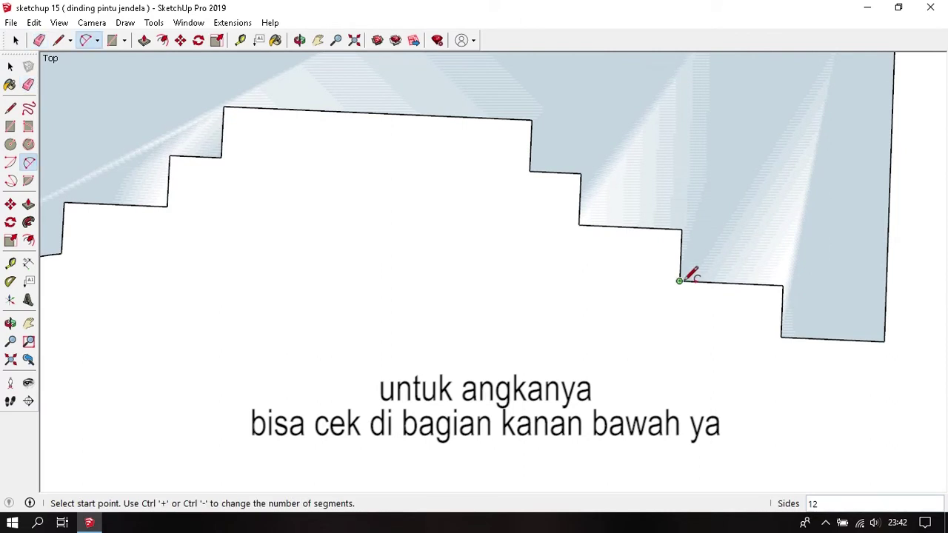
{"action": "left_click", "coordinate": [679, 280]}
{"action": "left_click", "coordinate": [781, 337]}
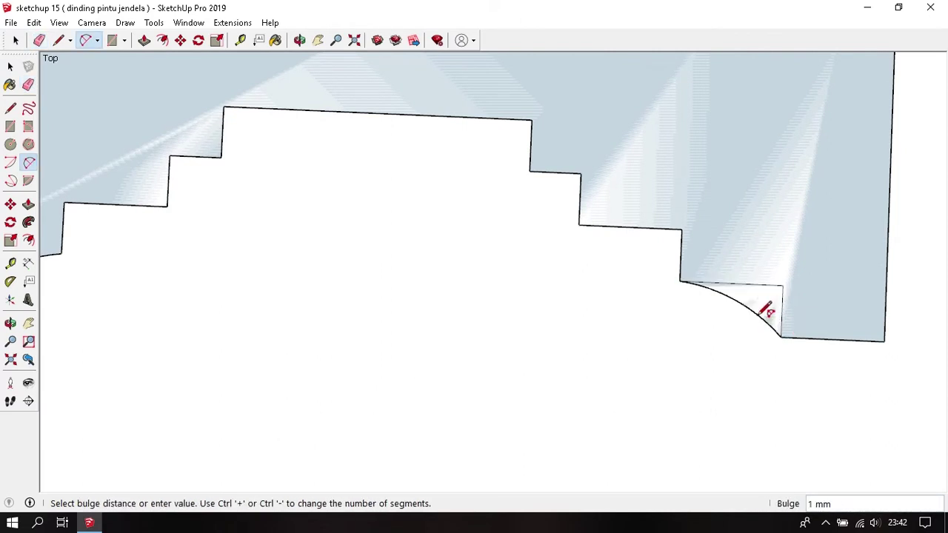
{"action": "left_click", "coordinate": [762, 311]}
{"action": "scroll", "coordinate": [762, 307], "scroll_direction": "up", "scroll_amount": 1}
{"action": "key", "text": "e"}
{"action": "left_click_drag", "start_coordinate": [763, 281], "coordinate": [785, 299]}
- Back in Top view, arc between the lower and upper left step corners
{"action": "scroll", "coordinate": [790, 297], "scroll_direction": "down", "scroll_amount": 3}
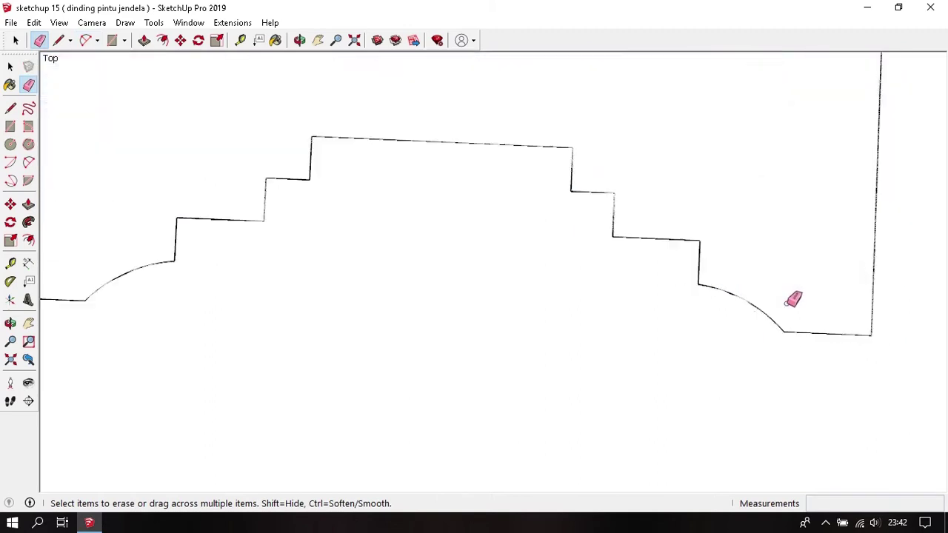
{"action": "mouse_move", "coordinate": [791, 298]}
{"action": "middle_mouse_down"}
{"action": "mouse_move", "coordinate": [528, 341]}
{"action": "mouse_move", "coordinate": [560, 340]}
{"action": "middle_mouse_up"}
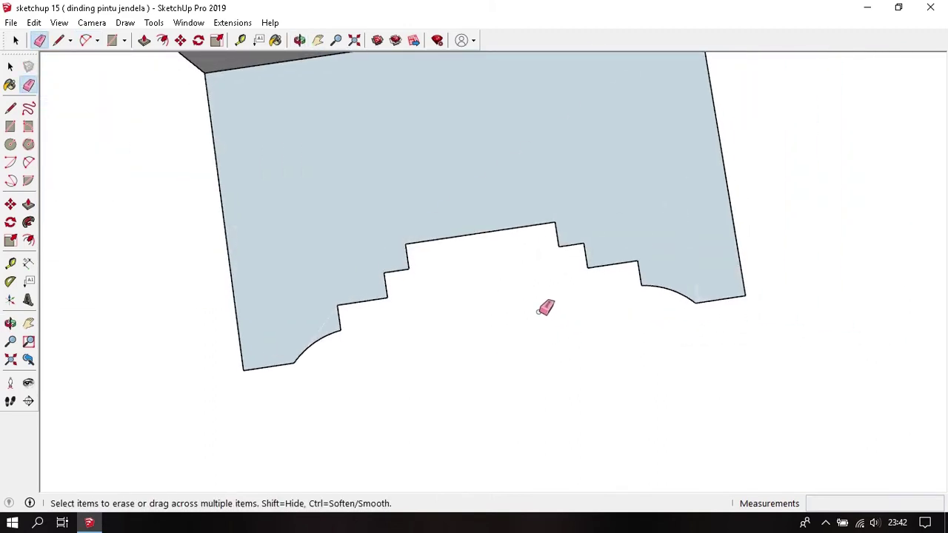
{"action": "middle_click_drag", "start_coordinate": [499, 300], "coordinate": [505, 298]}
{"action": "key", "text": "t"}
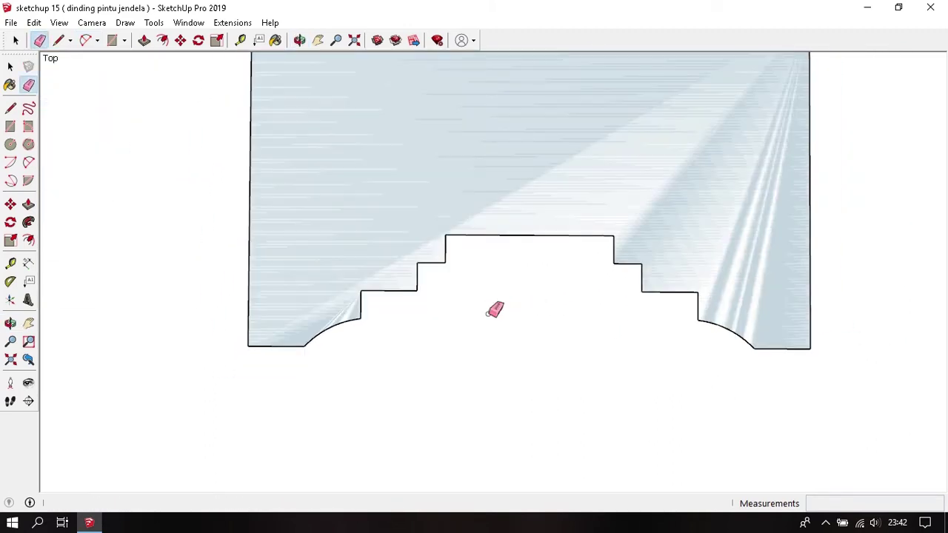
{"action": "scroll", "coordinate": [459, 295], "scroll_direction": "up", "scroll_amount": 3}
{"action": "key", "text": "a"}
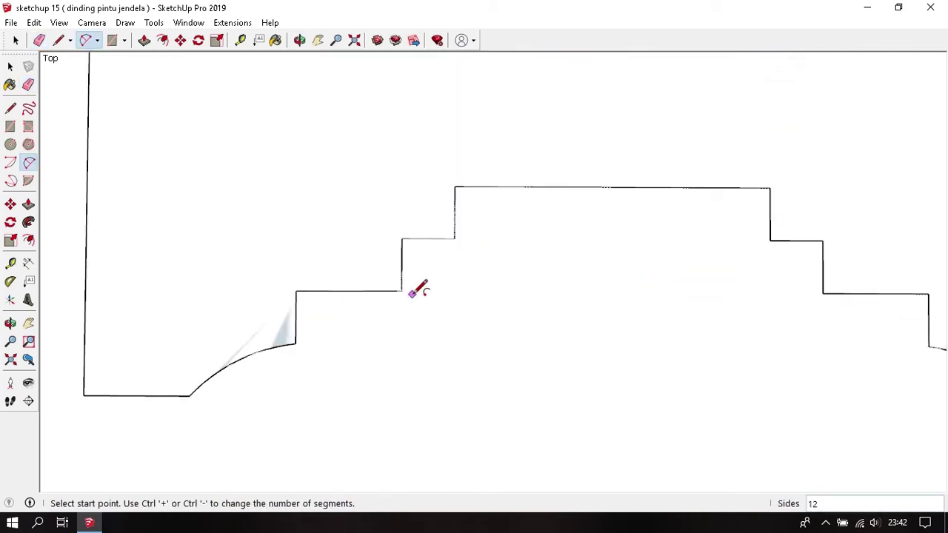
{"action": "left_click", "coordinate": [400, 291]}
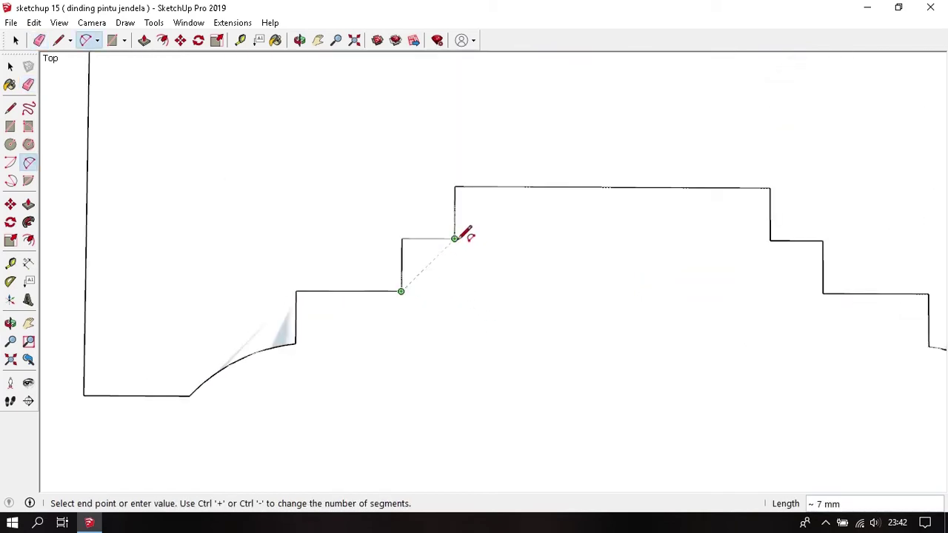
{"action": "left_click", "coordinate": [454, 238]}
{"action": "scroll", "coordinate": [444, 252], "scroll_direction": "up", "scroll_amount": 2}
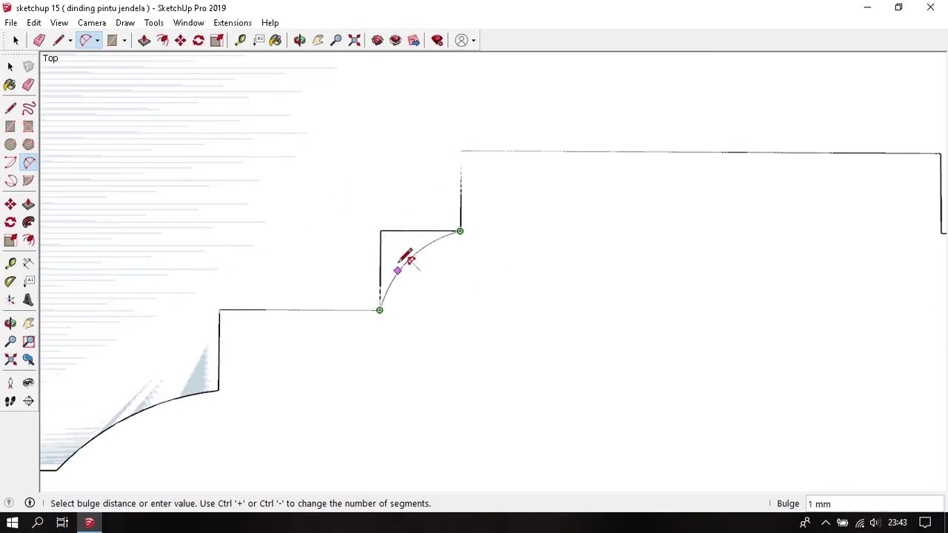
{"action": "left_click", "coordinate": [406, 255]}
{"action": "key", "text": "e"}
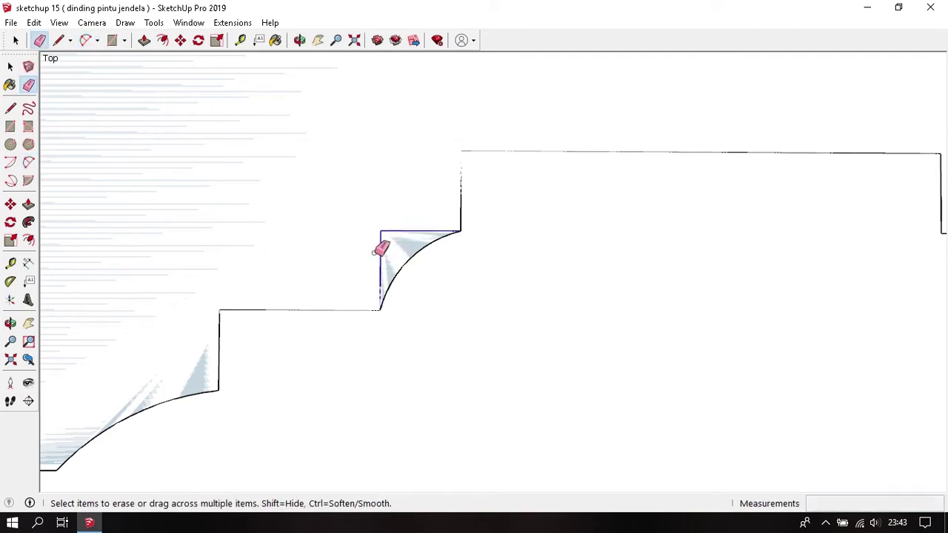
{"action": "scroll", "coordinate": [345, 239], "scroll_direction": "down", "scroll_amount": 3}
{"action": "scroll", "coordinate": [444, 259], "scroll_direction": "down", "scroll_amount": 1}
- Arc the right-hand step corner and erase the leftover corner edges beside it
{"action": "key", "text": "a"}
{"action": "scroll", "coordinate": [504, 274], "scroll_direction": "up", "scroll_amount": 2}
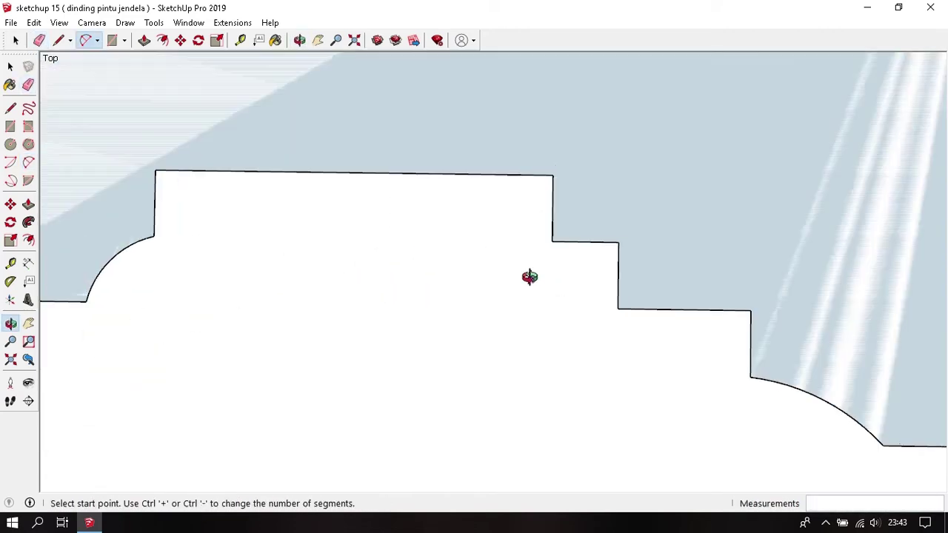
{"action": "scroll", "coordinate": [528, 275], "scroll_direction": "down", "scroll_amount": 2}
{"action": "left_click", "coordinate": [546, 250]}
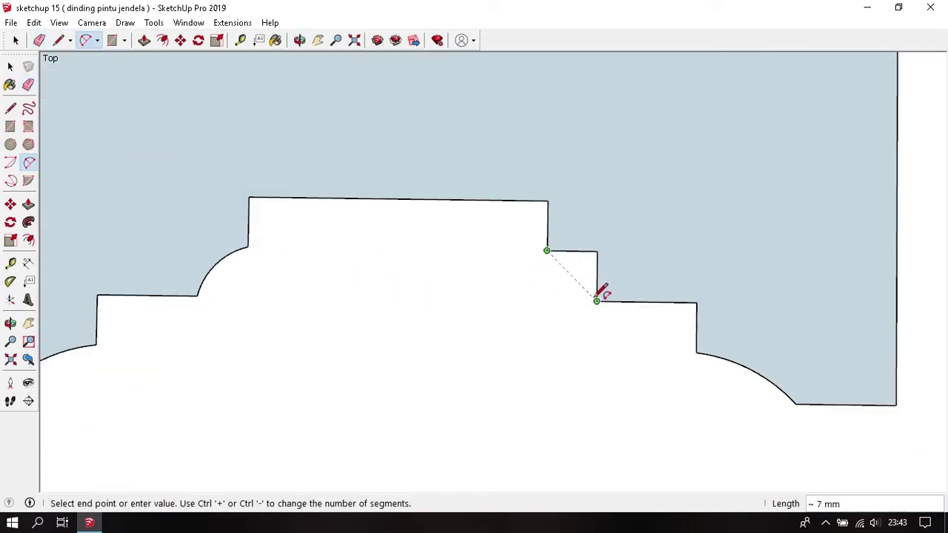
{"action": "left_click", "coordinate": [596, 301]}
{"action": "left_click", "coordinate": [591, 265]}
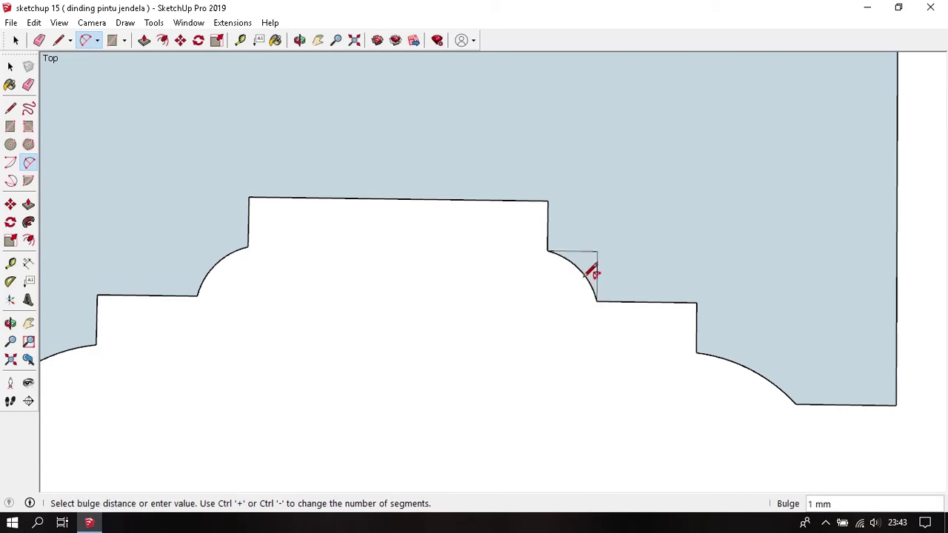
{"action": "key", "text": "e"}
{"action": "mouse_move", "coordinate": [590, 256]}
{"action": "left_mouse_down"}
{"action": "mouse_move", "coordinate": [597, 262]}
{"action": "mouse_move", "coordinate": [592, 249]}
{"action": "left_mouse_up"}
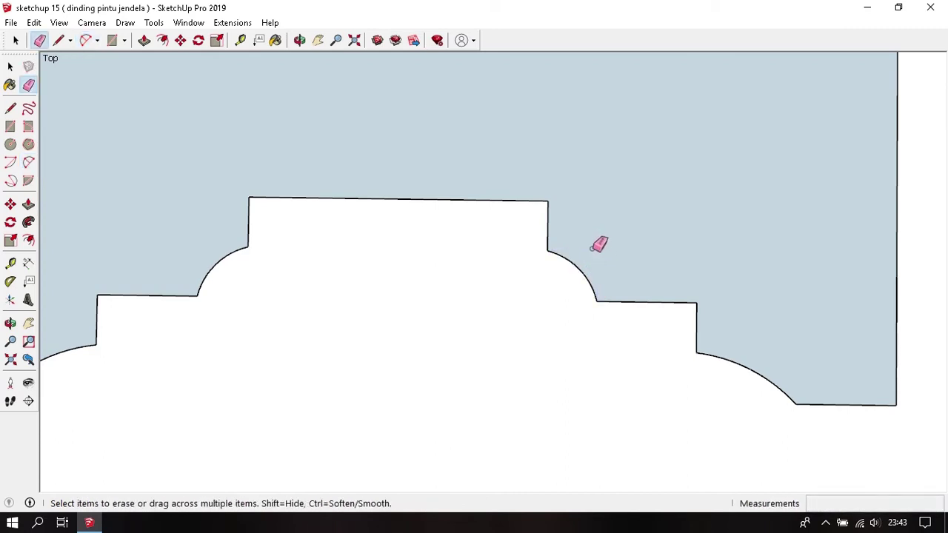
{"action": "scroll", "coordinate": [595, 246], "scroll_direction": "down", "scroll_amount": 3}
{"action": "key", "text": "space"}
{"action": "mouse_move", "coordinate": [671, 218]}
{"action": "middle_mouse_down"}
{"action": "mouse_move", "coordinate": [575, 310]}
{"action": "mouse_move", "coordinate": [477, 275]}
{"action": "middle_mouse_up"}
- Copy the cornice profile with Move+Ctrl to the left pillar corner
{"action": "middle_click_drag", "start_coordinate": [495, 193], "coordinate": [522, 215]}
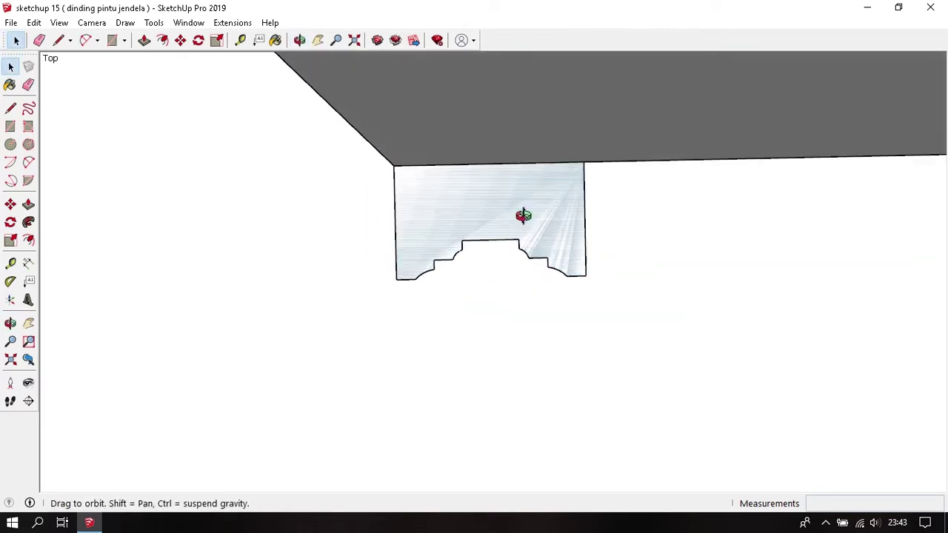
{"action": "left_click", "coordinate": [437, 224]}
{"action": "key", "text": "m"}
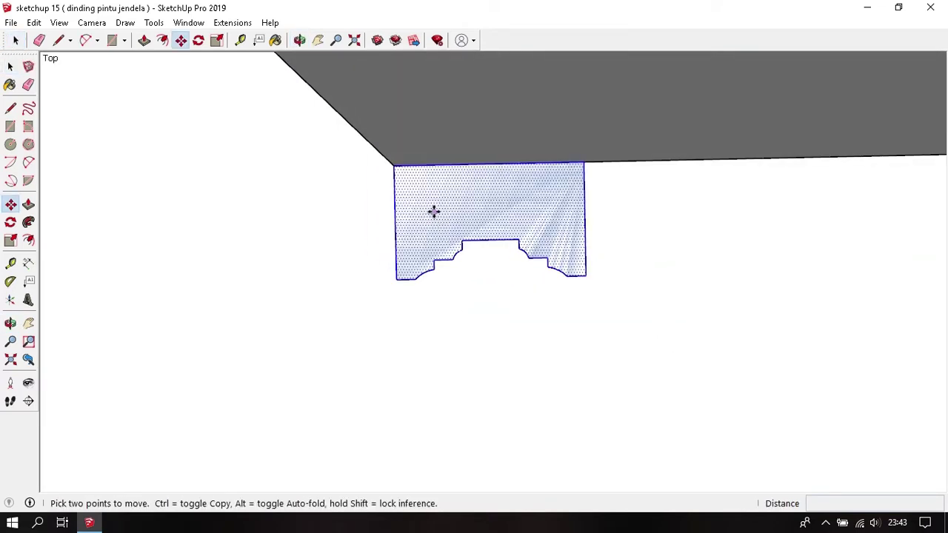
{"action": "left_click", "coordinate": [394, 164]}
{"action": "key", "text": "ctrl"}
{"action": "scroll", "coordinate": [471, 220], "scroll_direction": "down", "scroll_amount": 3}
{"action": "mouse_move", "coordinate": [472, 220]}
{"action": "middle_mouse_down"}
{"action": "mouse_move", "coordinate": [550, 269]}
{"action": "mouse_move", "coordinate": [615, 205]}
{"action": "mouse_move", "coordinate": [535, 220]}
{"action": "middle_mouse_up"}
{"action": "scroll", "coordinate": [391, 211], "scroll_direction": "up", "scroll_amount": 3}
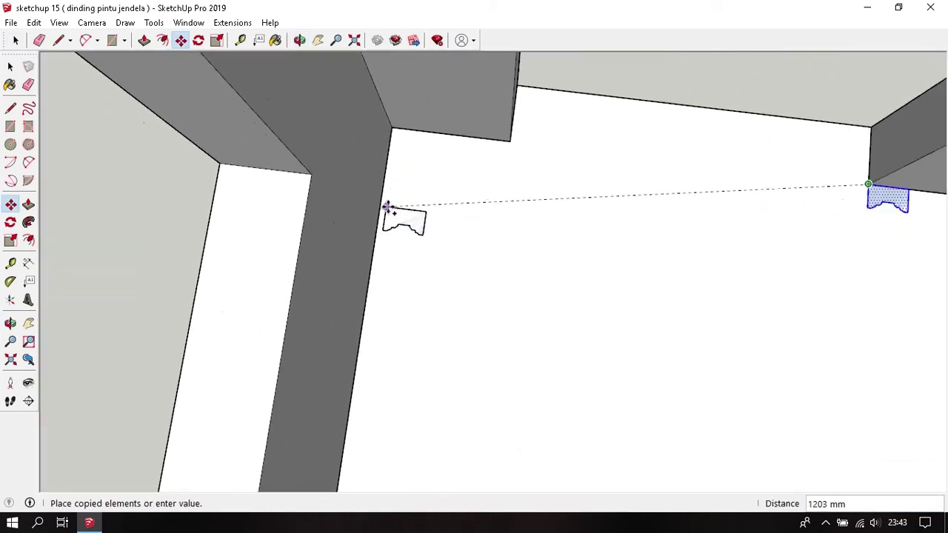
{"action": "left_click", "coordinate": [298, 169]}
{"action": "scroll", "coordinate": [333, 194], "scroll_direction": "up", "scroll_amount": 2}
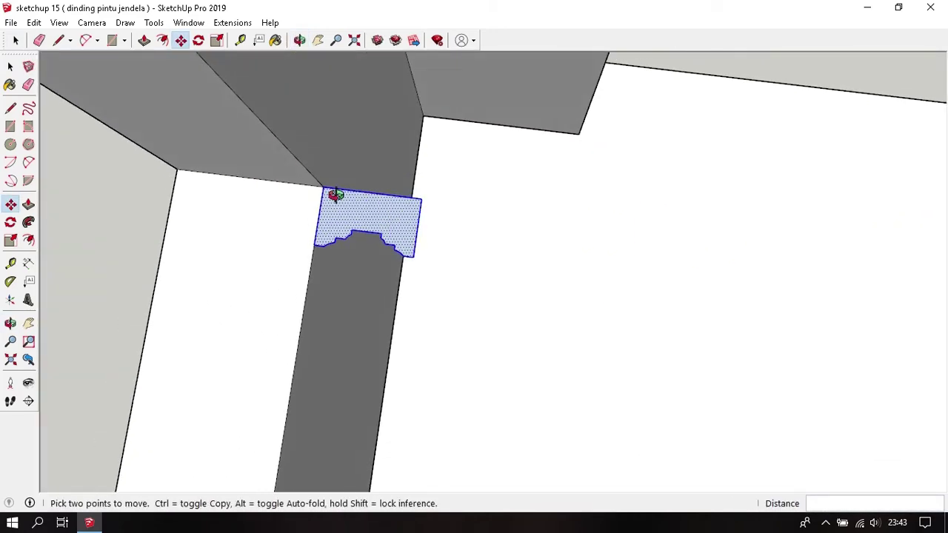
{"action": "scroll", "coordinate": [338, 201], "scroll_direction": "up", "scroll_amount": 1}
{"action": "key", "text": "space"}
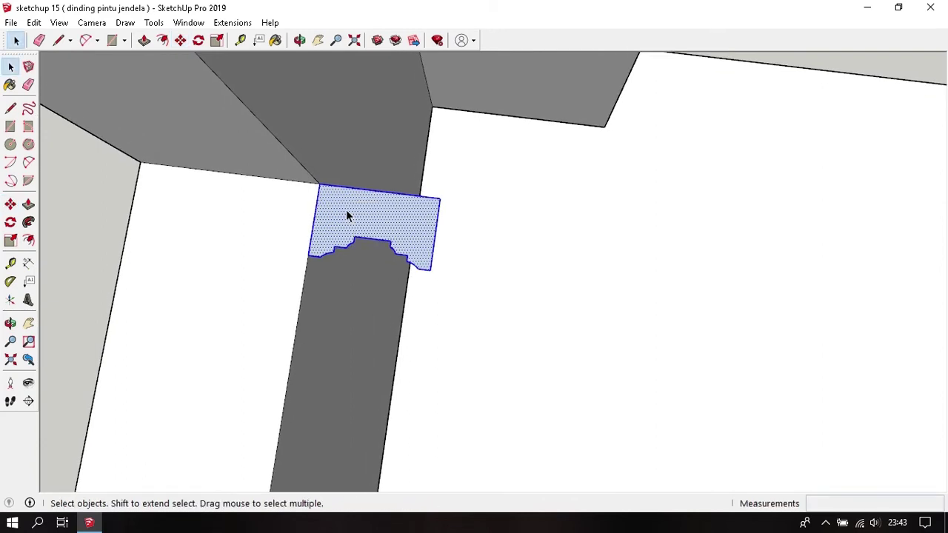
- Group the copied profile and rotate it 90° with the Move grip
{"action": "right_click", "coordinate": [347, 211]}
{"action": "left_click", "coordinate": [412, 332]}
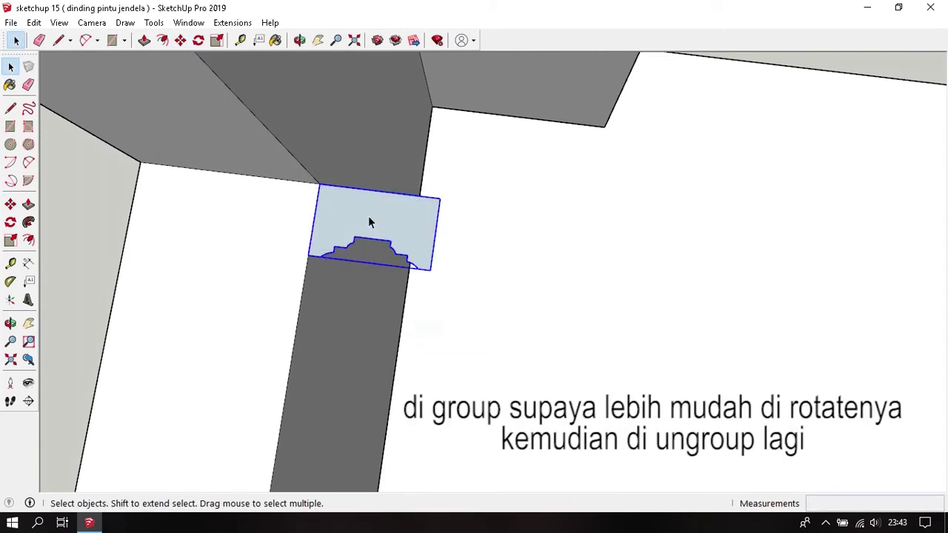
{"action": "key", "text": "m"}
{"action": "left_click", "coordinate": [334, 215]}
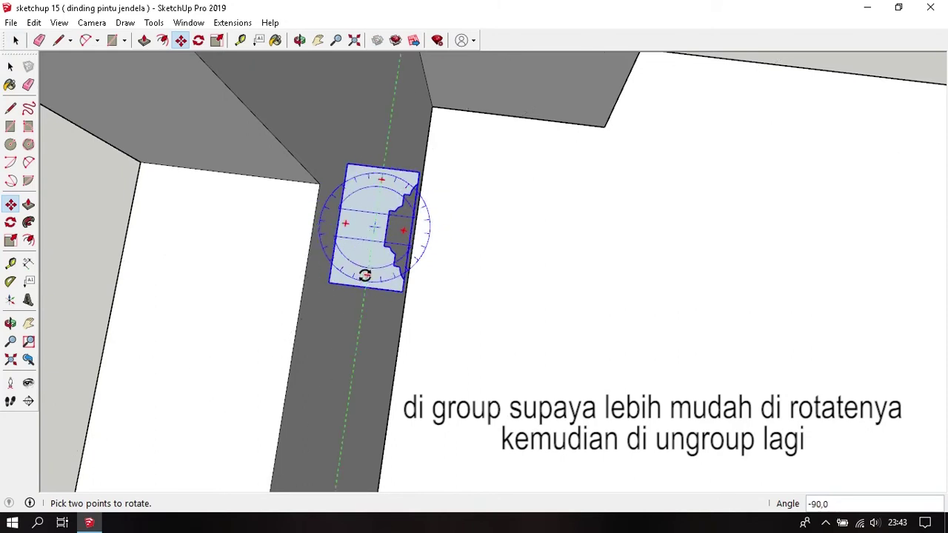
{"action": "left_click", "coordinate": [364, 276]}
- Move the rotated profile up against the ceiling corner and explode the group
{"action": "left_click", "coordinate": [328, 279]}
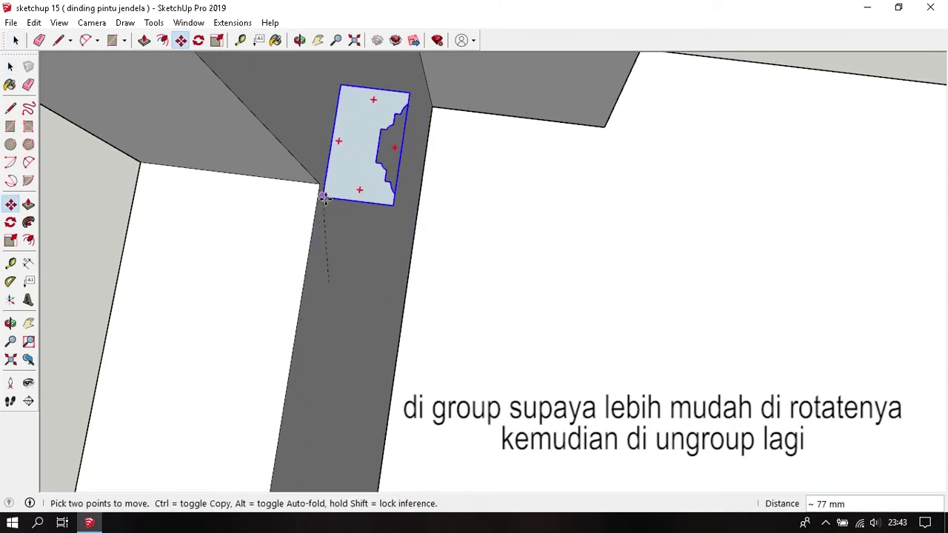
{"action": "left_click", "coordinate": [320, 185]}
{"action": "key", "text": "space"}
{"action": "right_click", "coordinate": [351, 140]}
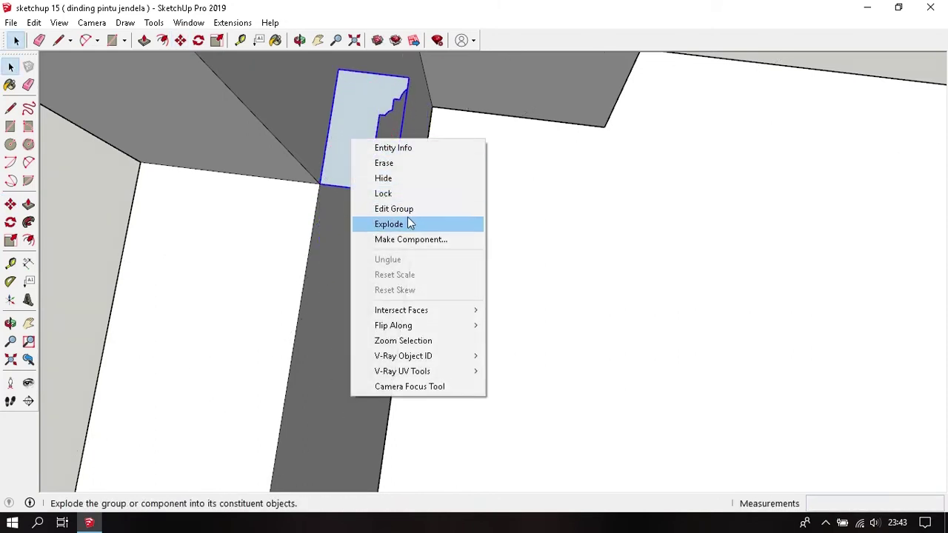
{"action": "left_click", "coordinate": [400, 223]}
{"action": "scroll", "coordinate": [133, 223], "scroll_direction": "down", "scroll_amount": 2}
{"action": "scroll", "coordinate": [135, 225], "scroll_direction": "down", "scroll_amount": 2}
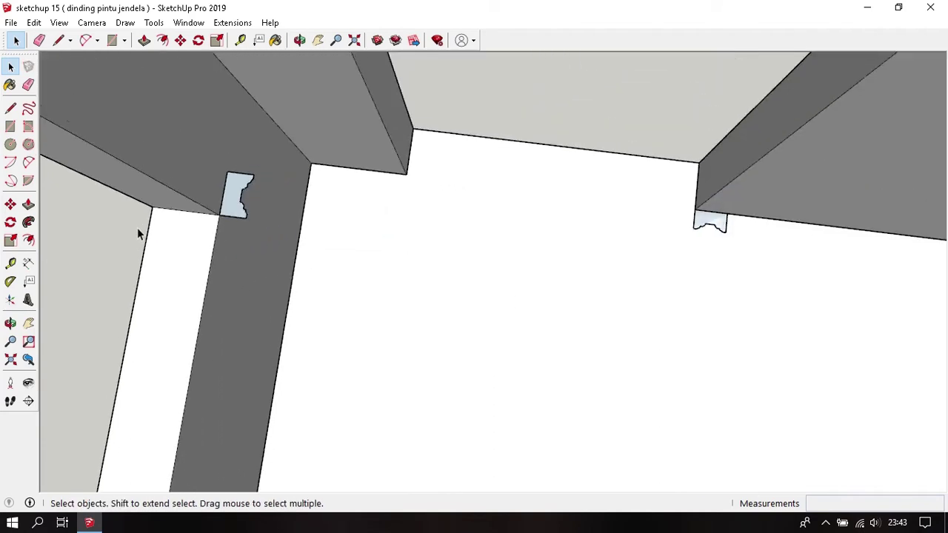
{"action": "mouse_move", "coordinate": [137, 233]}
{"action": "middle_mouse_down"}
{"action": "mouse_move", "coordinate": [497, 237]}
{"action": "mouse_move", "coordinate": [429, 214]}
{"action": "mouse_move", "coordinate": [417, 294]}
{"action": "middle_mouse_up"}
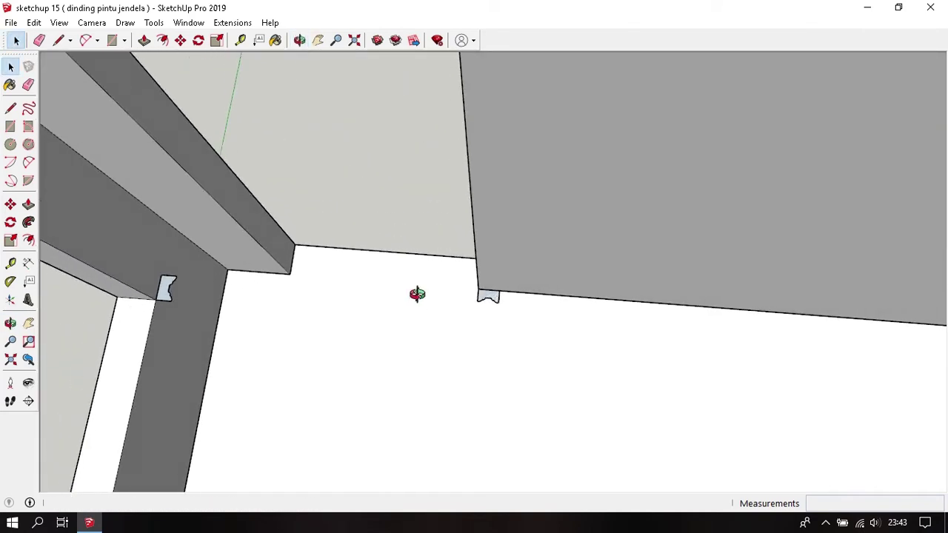
- Draw line edges up and across the door opening to form the sweep path
{"action": "scroll", "coordinate": [420, 302], "scroll_direction": "down", "scroll_amount": 2}
{"action": "key", "text": "l"}
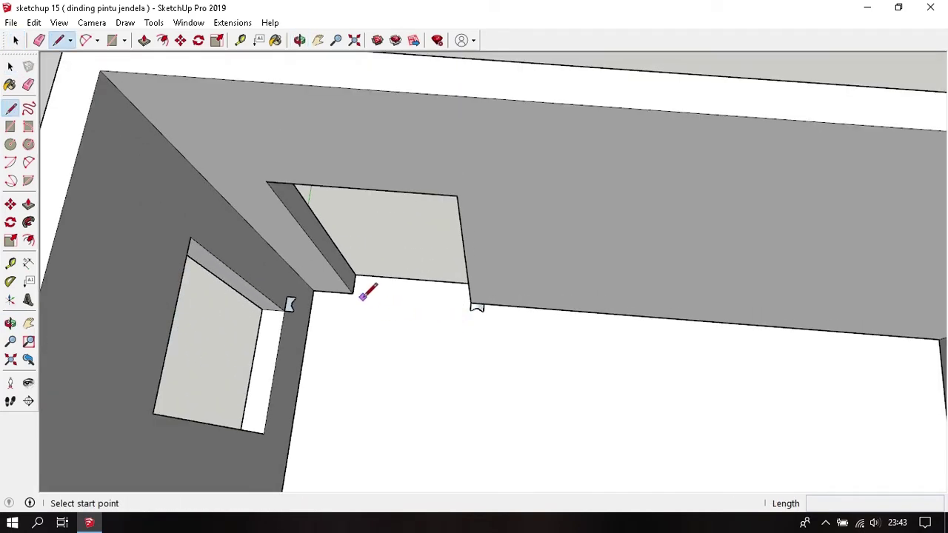
{"action": "left_click", "coordinate": [353, 293]}
{"action": "left_click", "coordinate": [267, 182]}
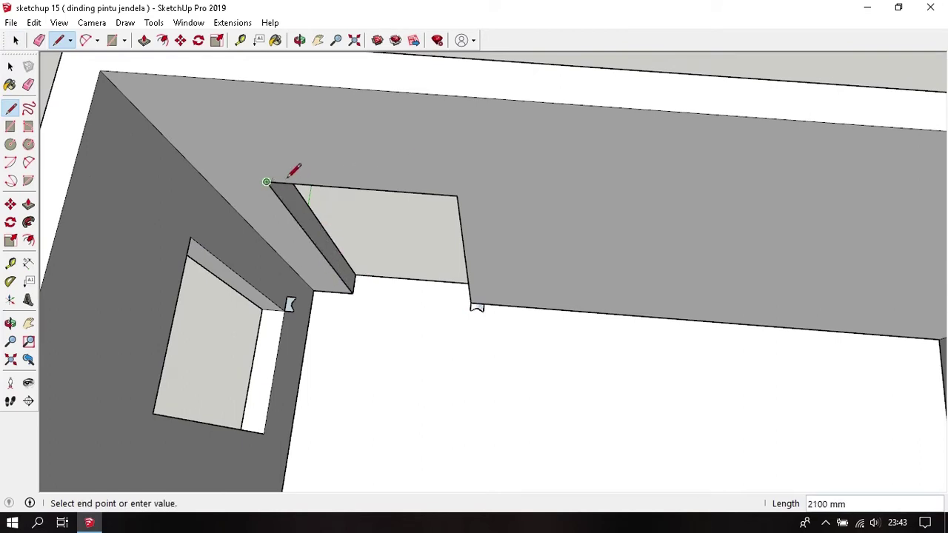
{"action": "left_click", "coordinate": [458, 195]}
{"action": "scroll", "coordinate": [478, 255], "scroll_direction": "up", "scroll_amount": 2}
{"action": "scroll", "coordinate": [463, 318], "scroll_direction": "up", "scroll_amount": 2}
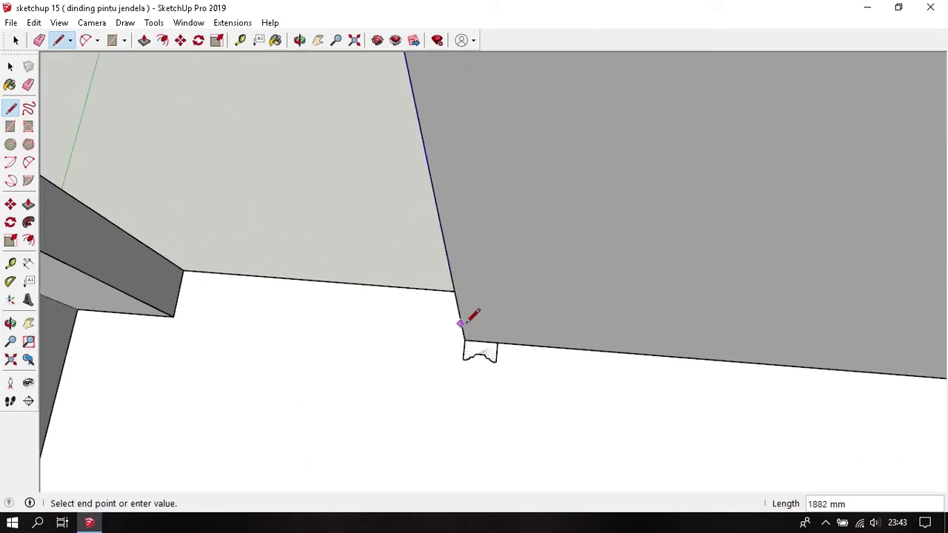
{"action": "left_click", "coordinate": [465, 339]}
{"action": "key", "text": "space"}
{"action": "scroll", "coordinate": [478, 346], "scroll_direction": "down", "scroll_amount": 2}
- Select the door-opening edge and Follow Me the profile along it
{"action": "mouse_move", "coordinate": [489, 348]}
{"action": "middle_mouse_down"}
{"action": "mouse_move", "coordinate": [493, 182]}
{"action": "mouse_move", "coordinate": [499, 235]}
{"action": "middle_mouse_up"}
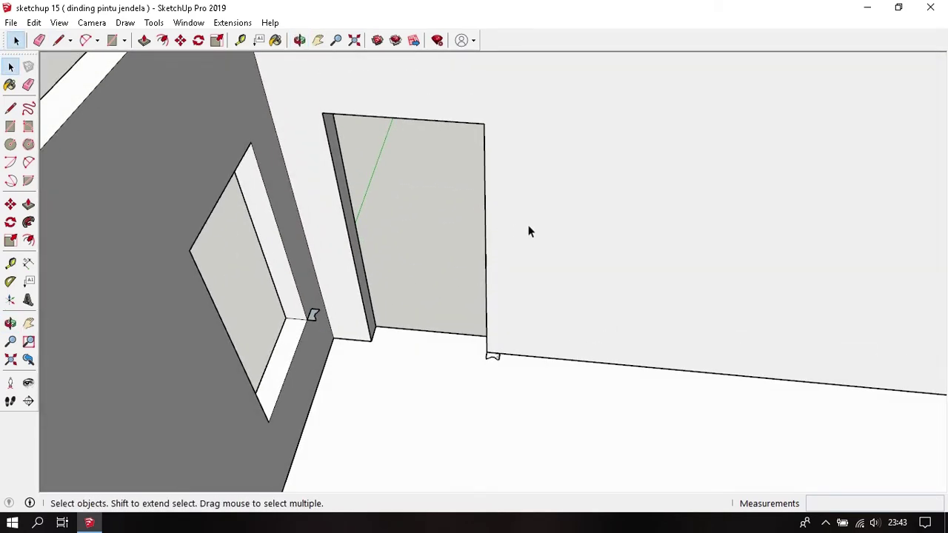
{"action": "left_click", "coordinate": [486, 226]}
{"action": "scroll", "coordinate": [525, 356], "scroll_direction": "up", "scroll_amount": 3}
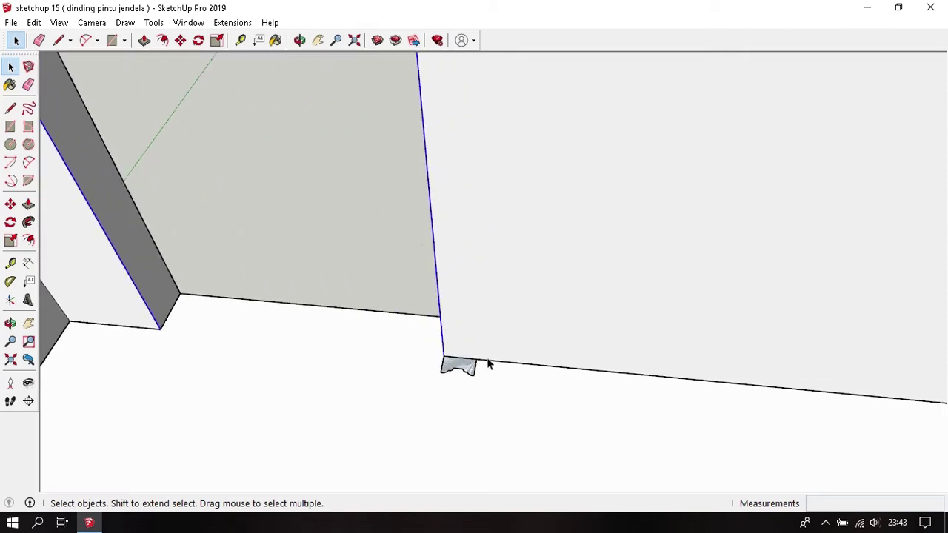
{"action": "scroll", "coordinate": [488, 363], "scroll_direction": "up", "scroll_amount": 3}
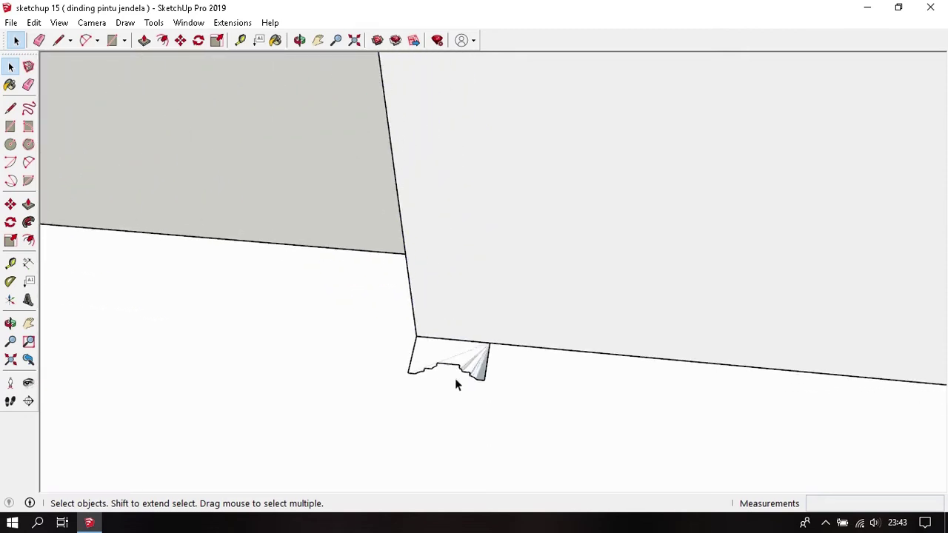
{"action": "left_click", "coordinate": [29, 224]}
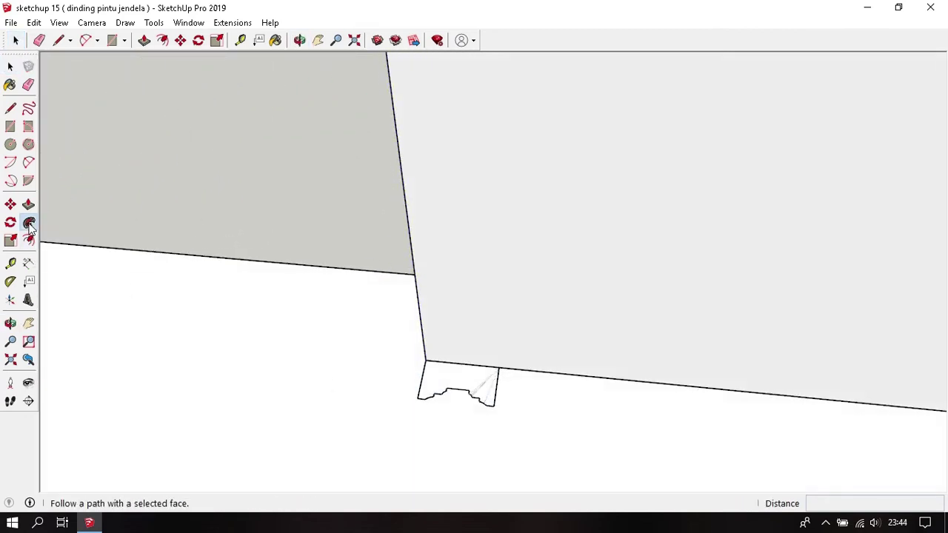
{"action": "left_click", "coordinate": [473, 382]}
- Orbit around the door frame to inspect its mitred top corner
{"action": "scroll", "coordinate": [473, 381], "scroll_direction": "down", "scroll_amount": 3}
{"action": "scroll", "coordinate": [501, 412], "scroll_direction": "down", "scroll_amount": 3}
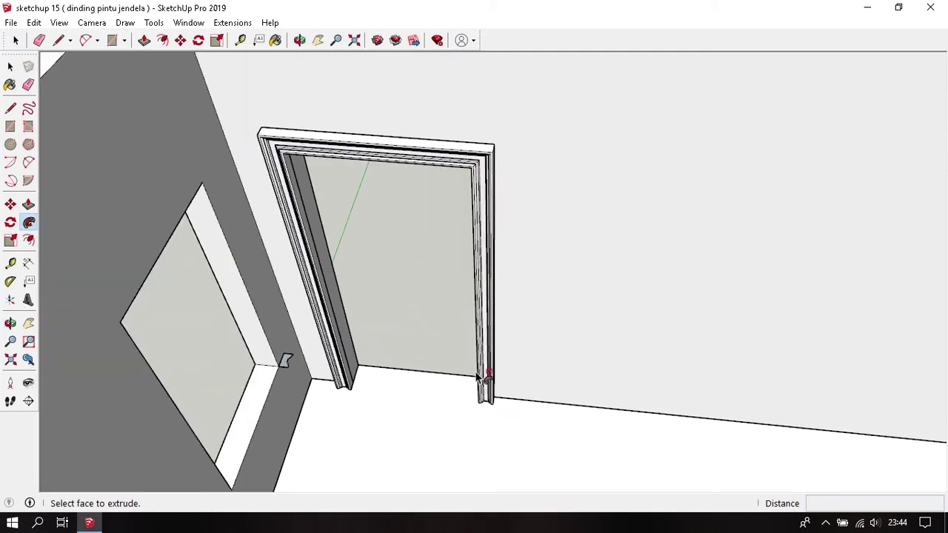
{"action": "middle_click_drag", "start_coordinate": [484, 387], "coordinate": [498, 167]}
{"action": "scroll", "coordinate": [500, 156], "scroll_direction": "up", "scroll_amount": 2}
{"action": "scroll", "coordinate": [533, 152], "scroll_direction": "up", "scroll_amount": 2}
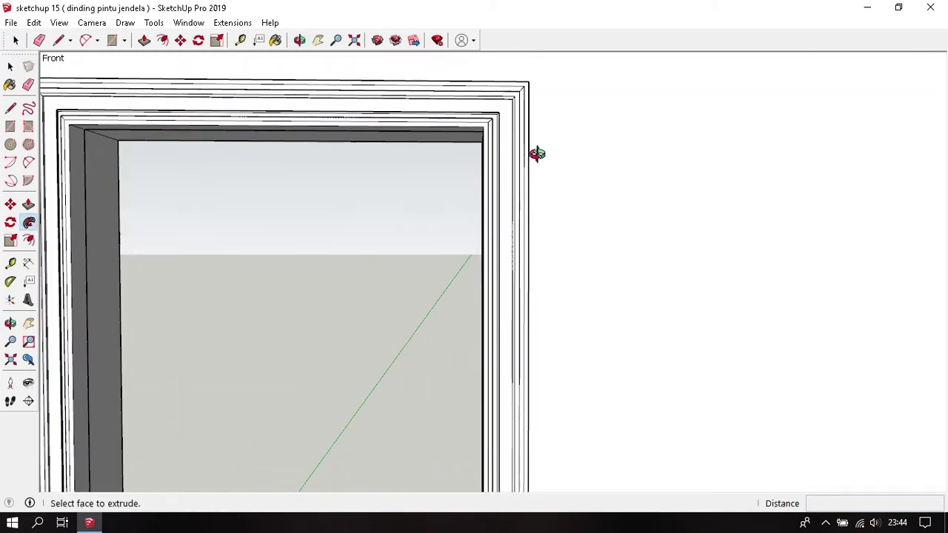
{"action": "scroll", "coordinate": [533, 134], "scroll_direction": "up", "scroll_amount": 2}
{"action": "mouse_move", "coordinate": [533, 123]}
{"action": "middle_mouse_down"}
{"action": "mouse_move", "coordinate": [496, 115]}
{"action": "mouse_move", "coordinate": [422, 243]}
{"action": "mouse_move", "coordinate": [334, 209]}
{"action": "mouse_move", "coordinate": [468, 254]}
{"action": "mouse_move", "coordinate": [567, 185]}
{"action": "mouse_move", "coordinate": [721, 142]}
{"action": "middle_mouse_up"}
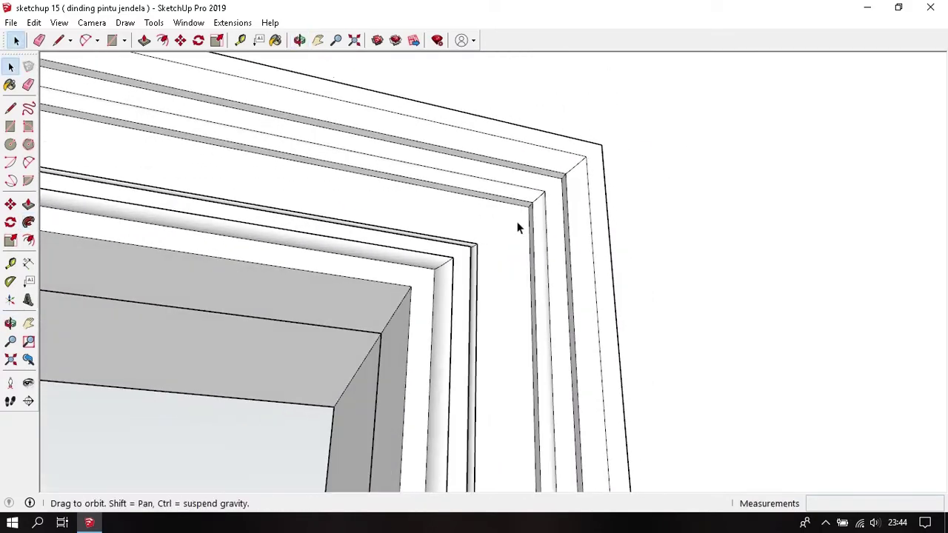
{"action": "mouse_move", "coordinate": [518, 226]}
{"action": "middle_mouse_down"}
{"action": "mouse_move", "coordinate": [652, 200]}
{"action": "mouse_move", "coordinate": [191, 349]}
{"action": "mouse_move", "coordinate": [494, 241]}
{"action": "mouse_move", "coordinate": [567, 199]}
{"action": "mouse_move", "coordinate": [590, 252]}
{"action": "mouse_move", "coordinate": [571, 260]}
{"action": "mouse_move", "coordinate": [529, 159]}
{"action": "middle_mouse_up"}
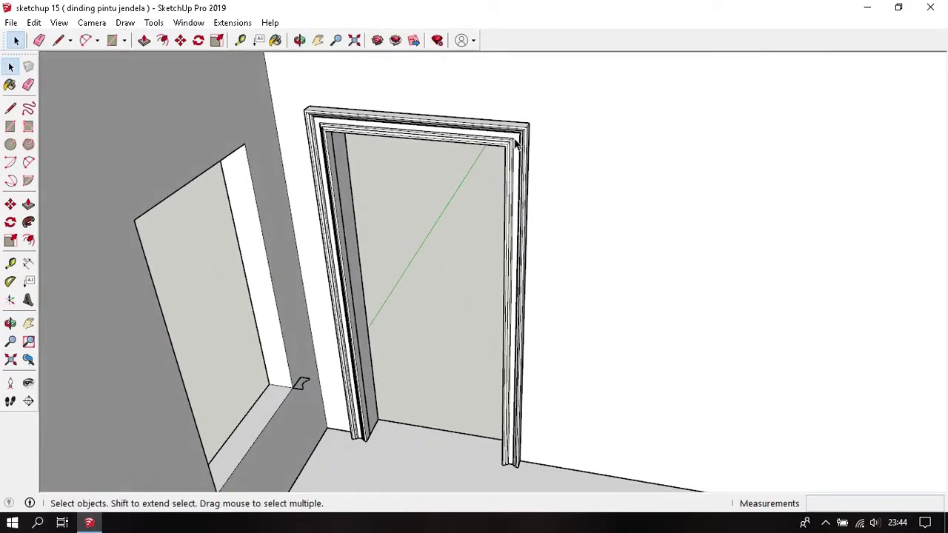
- Make the whole door frame into a group
{"action": "triple_click", "coordinate": [516, 145]}
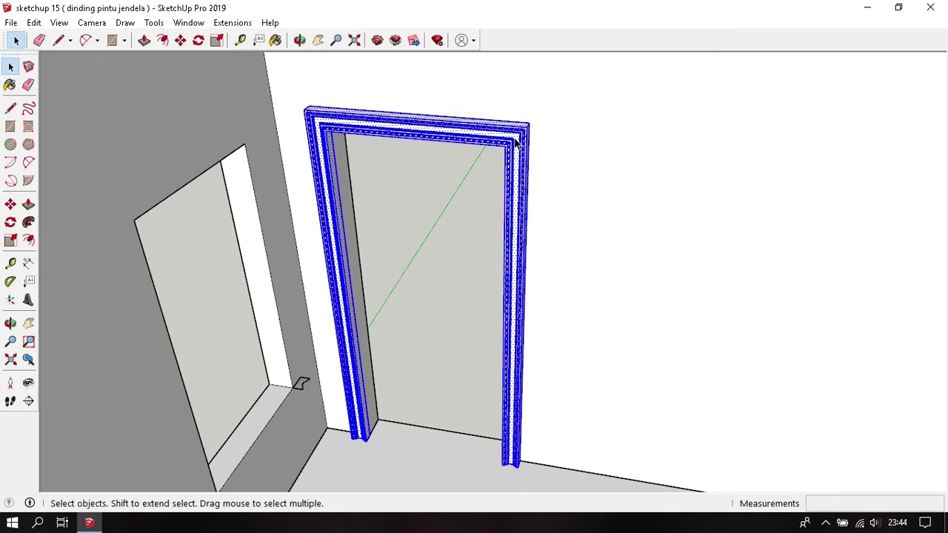
{"action": "right_click", "coordinate": [516, 145]}
{"action": "left_click", "coordinate": [572, 264]}
- Draw a rectangle over the window recess face and delete it to open a hole through the wall
{"action": "mouse_move", "coordinate": [393, 293]}
{"action": "middle_mouse_down"}
{"action": "mouse_move", "coordinate": [402, 144]}
{"action": "mouse_move", "coordinate": [319, 237]}
{"action": "mouse_move", "coordinate": [338, 380]}
{"action": "mouse_move", "coordinate": [375, 222]}
{"action": "middle_mouse_up"}
{"action": "key", "text": "r"}
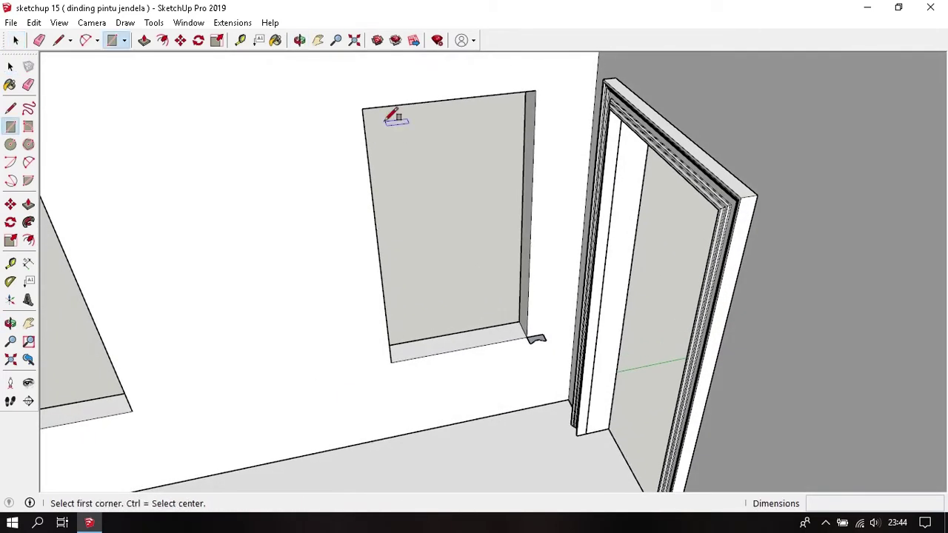
{"action": "left_click", "coordinate": [362, 109]}
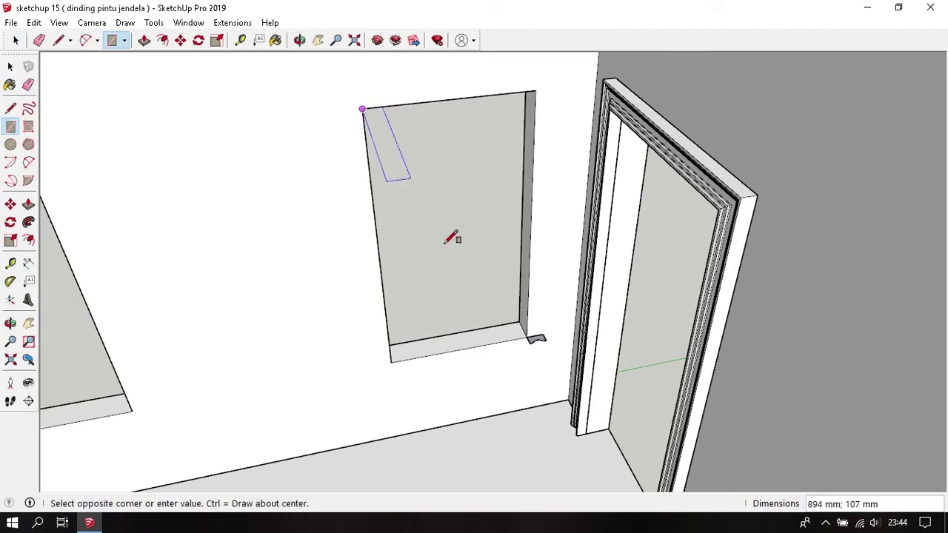
{"action": "left_click", "coordinate": [526, 339]}
{"action": "key", "text": "space"}
{"action": "left_click", "coordinate": [467, 252]}
{"action": "key", "text": "Delete"}
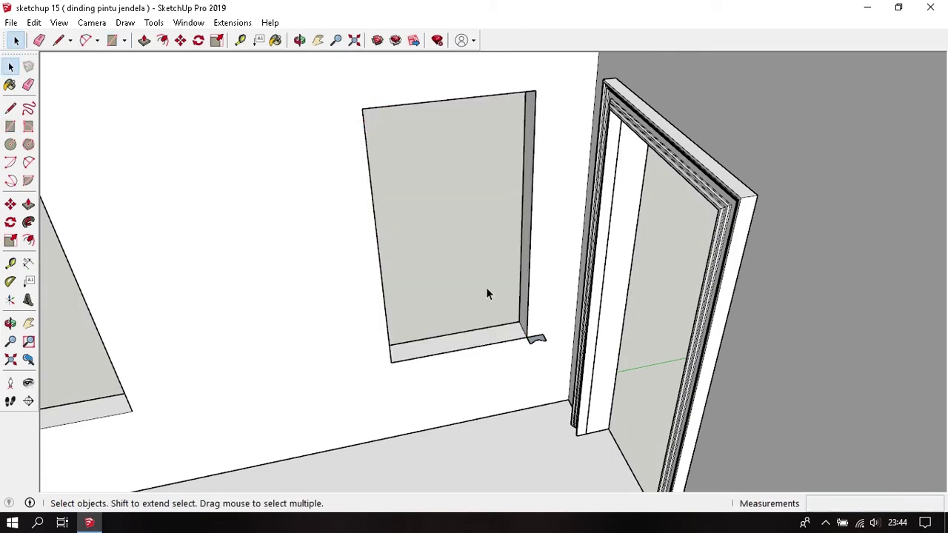
{"action": "key", "text": "l"}
{"action": "key", "text": "space"}
{"action": "scroll", "coordinate": [527, 333], "scroll_direction": "up", "scroll_amount": 3}
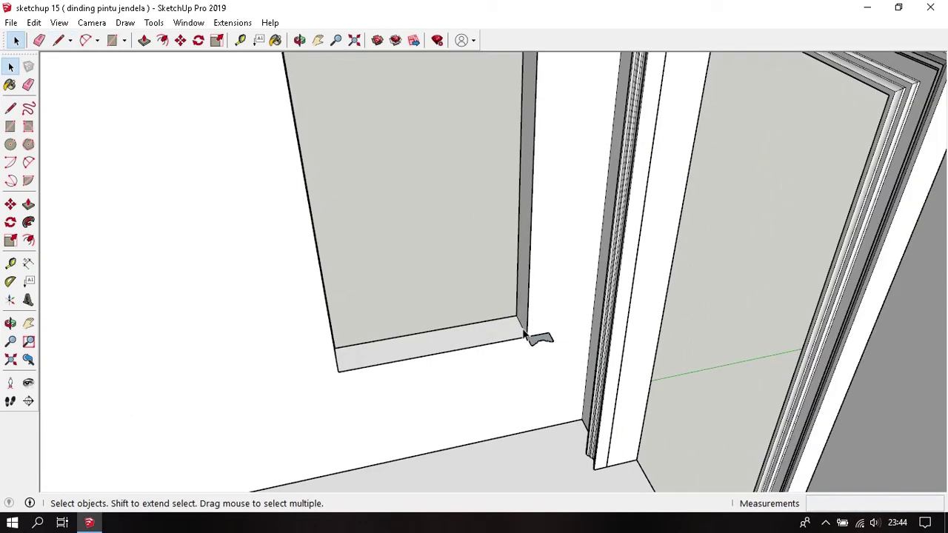
{"action": "scroll", "coordinate": [527, 333], "scroll_direction": "down", "scroll_amount": 4}
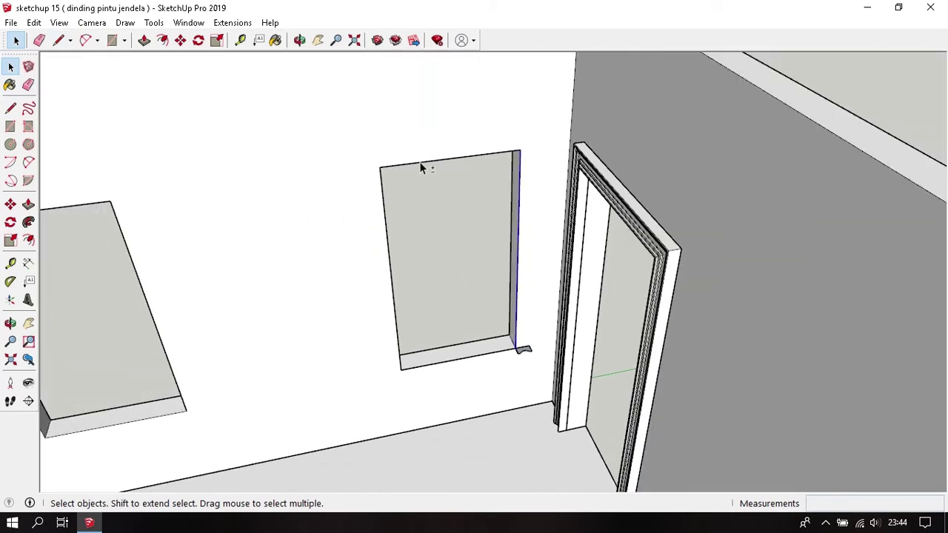
{"action": "key", "text": "Escape"}
- Select the window opening's edges as the path for the moulding
{"action": "left_click", "coordinate": [518, 181]}
{"action": "scroll", "coordinate": [529, 173], "scroll_direction": "up", "scroll_amount": 2}
{"action": "scroll", "coordinate": [503, 155], "scroll_direction": "up", "scroll_amount": 2}
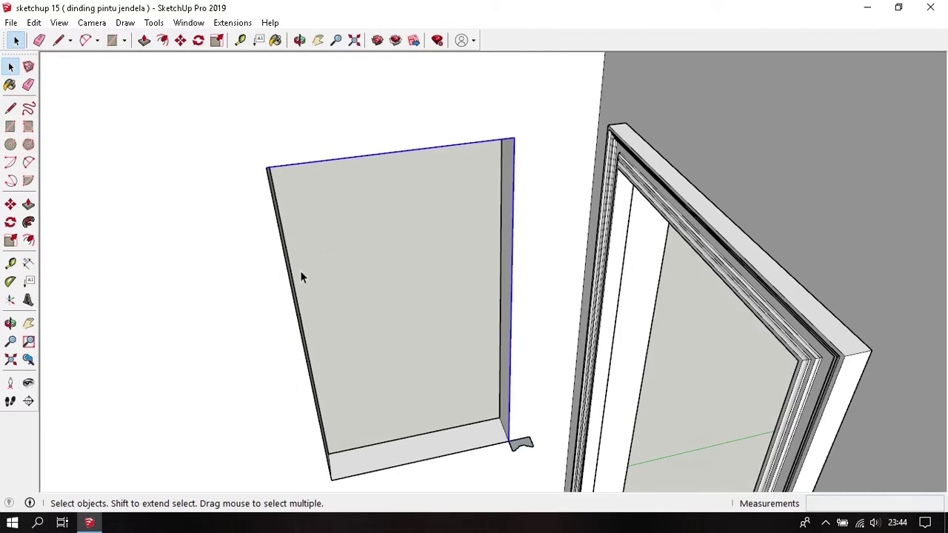
{"action": "scroll", "coordinate": [288, 275], "scroll_direction": "down", "scroll_amount": 2}
{"action": "scroll", "coordinate": [355, 360], "scroll_direction": "up", "scroll_amount": 1}
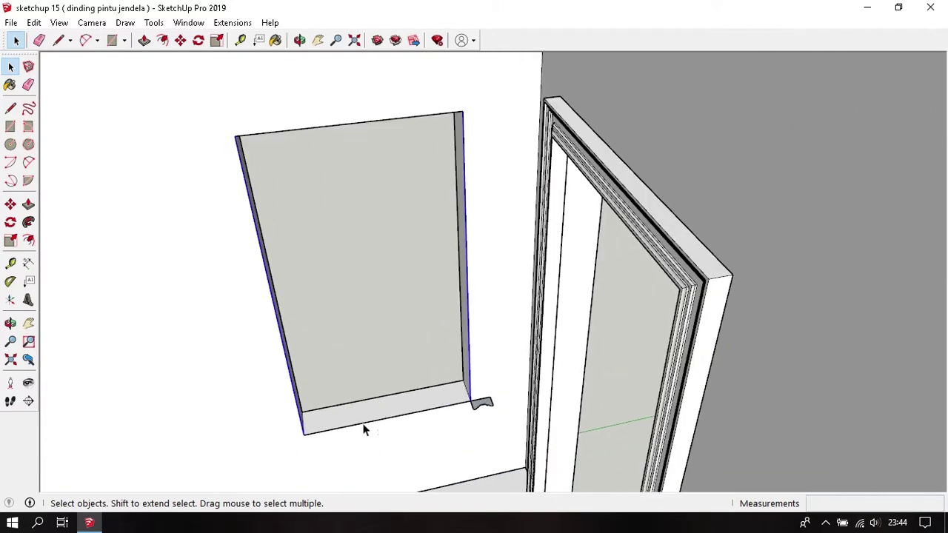
{"action": "middle_click_drag", "start_coordinate": [364, 428], "coordinate": [480, 333]}
{"action": "scroll", "coordinate": [478, 342], "scroll_direction": "up", "scroll_amount": 3}
{"action": "scroll", "coordinate": [485, 346], "scroll_direction": "up", "scroll_amount": 2}
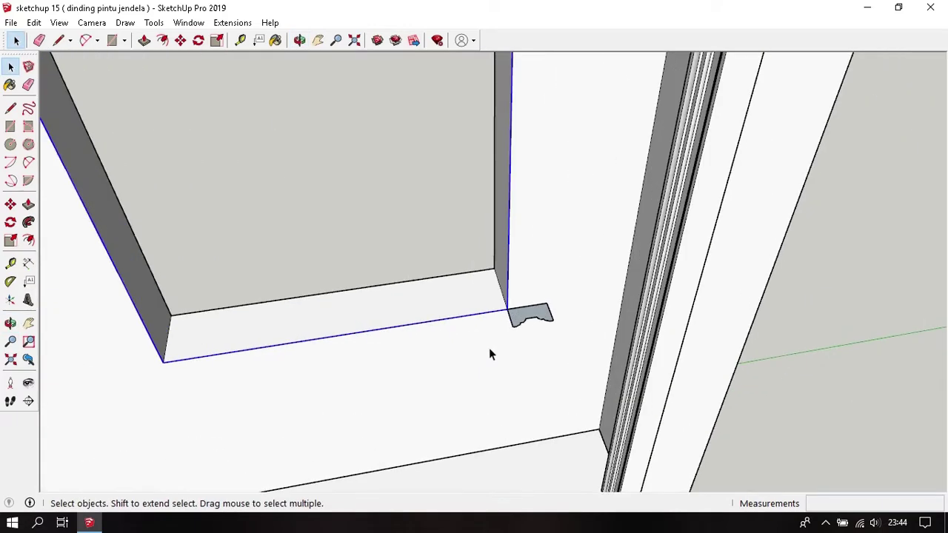
{"action": "scroll", "coordinate": [511, 333], "scroll_direction": "up", "scroll_amount": 2}
{"action": "scroll", "coordinate": [533, 322], "scroll_direction": "up", "scroll_amount": 1}
- Sweep the moulding profile around the window opening with Follow Me, then select the new casing
{"action": "left_click", "coordinate": [32, 221]}
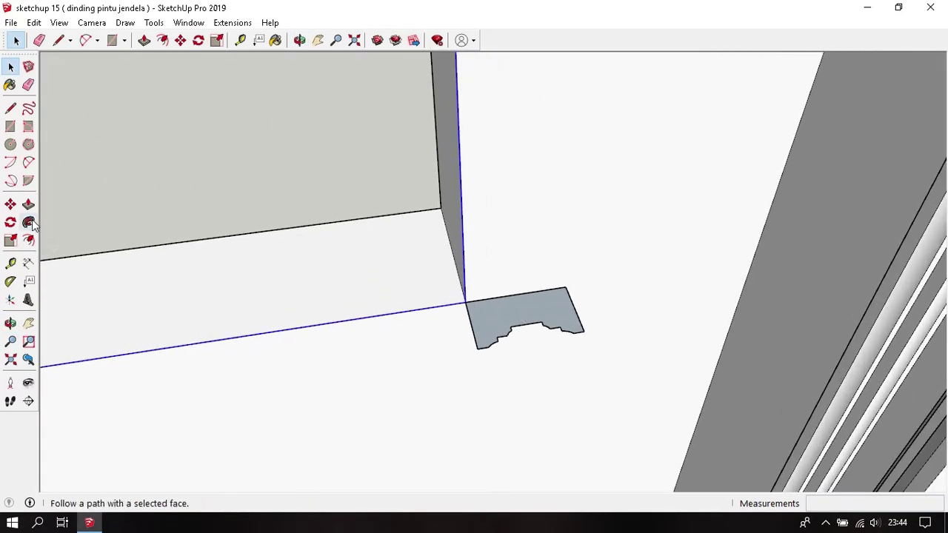
{"action": "left_click", "coordinate": [501, 342]}
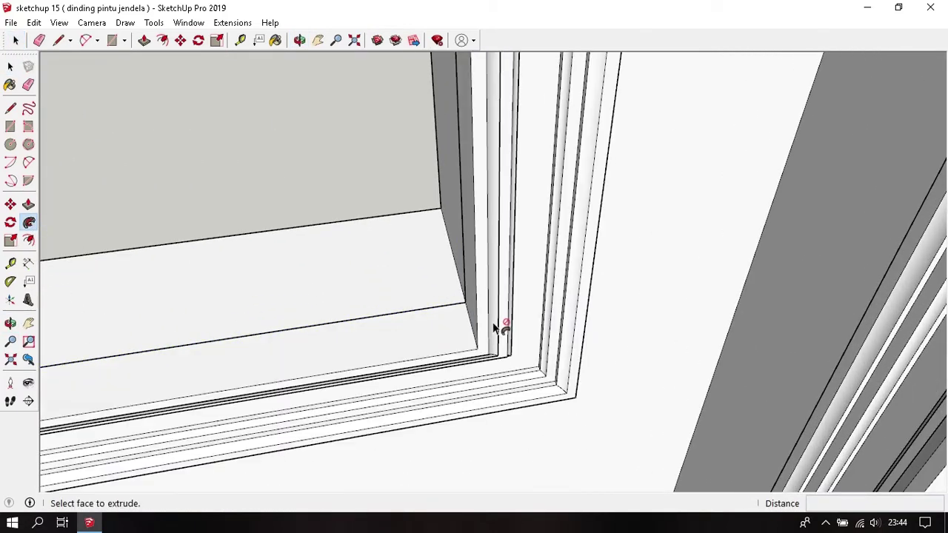
{"action": "scroll", "coordinate": [511, 362], "scroll_direction": "down", "scroll_amount": 3}
{"action": "scroll", "coordinate": [530, 392], "scroll_direction": "down", "scroll_amount": 3}
{"action": "key", "text": "space"}
{"action": "scroll", "coordinate": [530, 393], "scroll_direction": "down", "scroll_amount": 3}
{"action": "scroll", "coordinate": [382, 245], "scroll_direction": "up", "scroll_amount": 4}
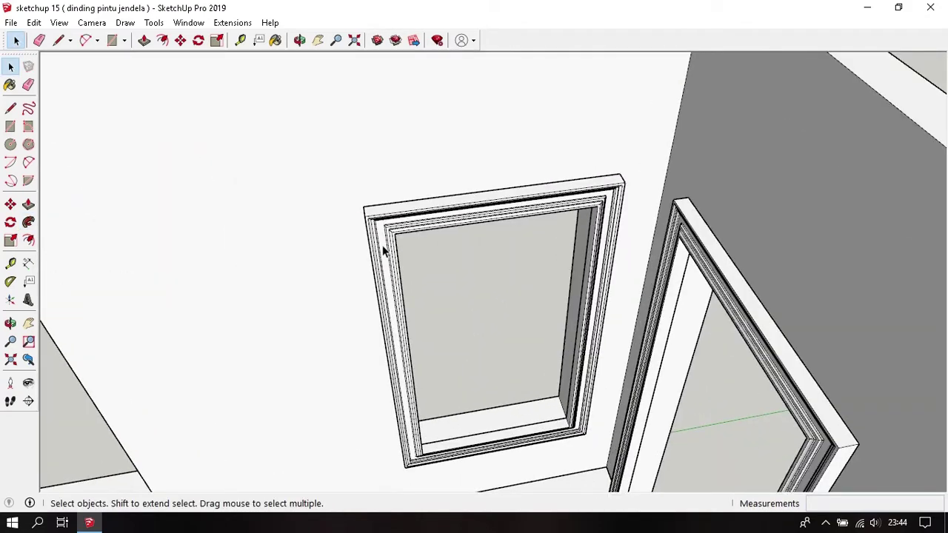
{"action": "triple_click", "coordinate": [382, 245]}
{"action": "right_click", "coordinate": [383, 251]}
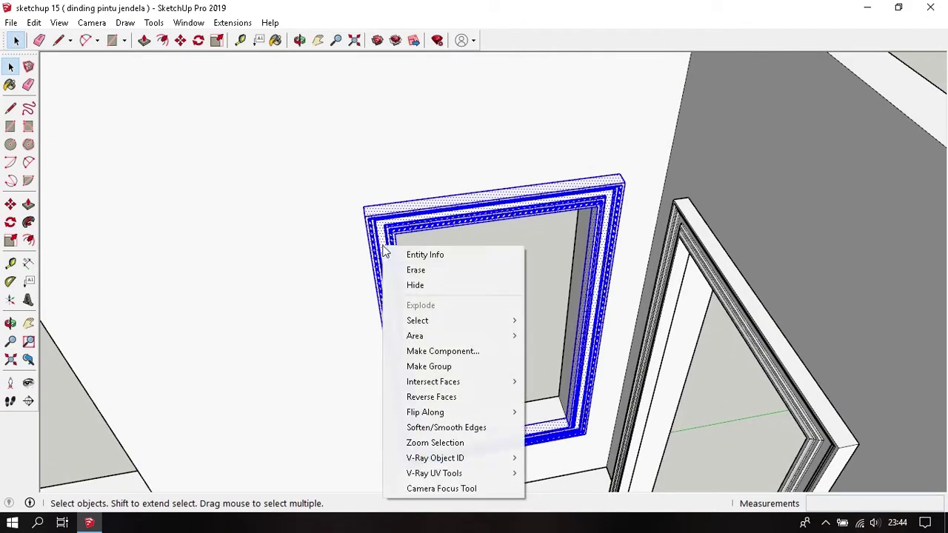
- Turn the selected window moulding into a component
{"action": "left_click", "coordinate": [444, 352]}
{"action": "key", "text": "Return"}
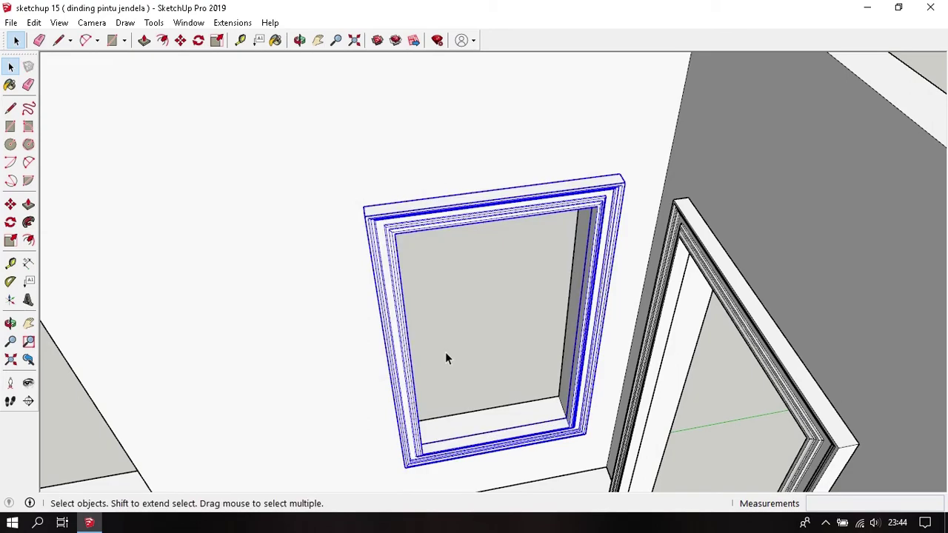
{"action": "middle_click_drag", "start_coordinate": [445, 352], "coordinate": [518, 351]}
{"action": "scroll", "coordinate": [518, 351], "scroll_direction": "up", "scroll_amount": 3}
{"action": "scroll", "coordinate": [571, 341], "scroll_direction": "up", "scroll_amount": 3}
- Copy the window frame component from its sill corner into the next window opening
{"action": "key", "text": "m"}
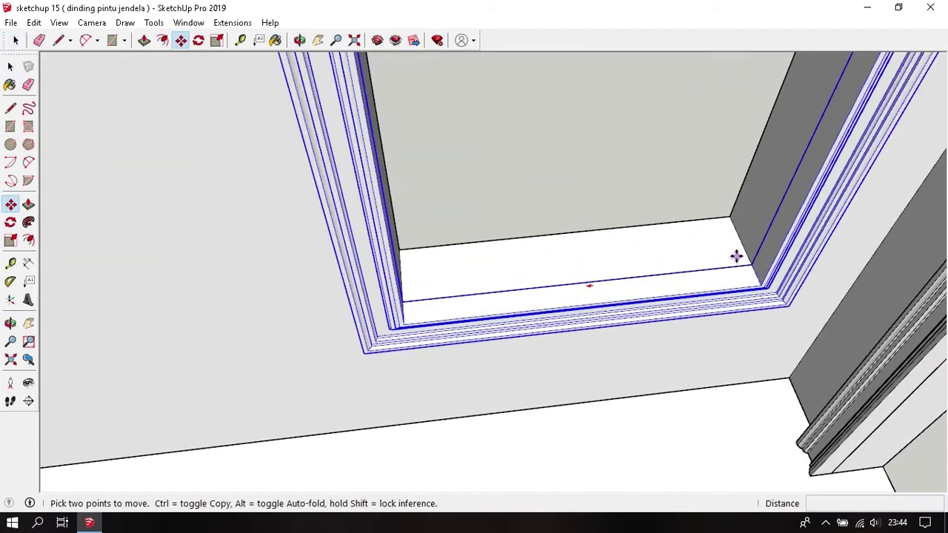
{"action": "key", "text": "ctrl"}
{"action": "left_click", "coordinate": [752, 264]}
{"action": "scroll", "coordinate": [752, 264], "scroll_direction": "down", "scroll_amount": 5}
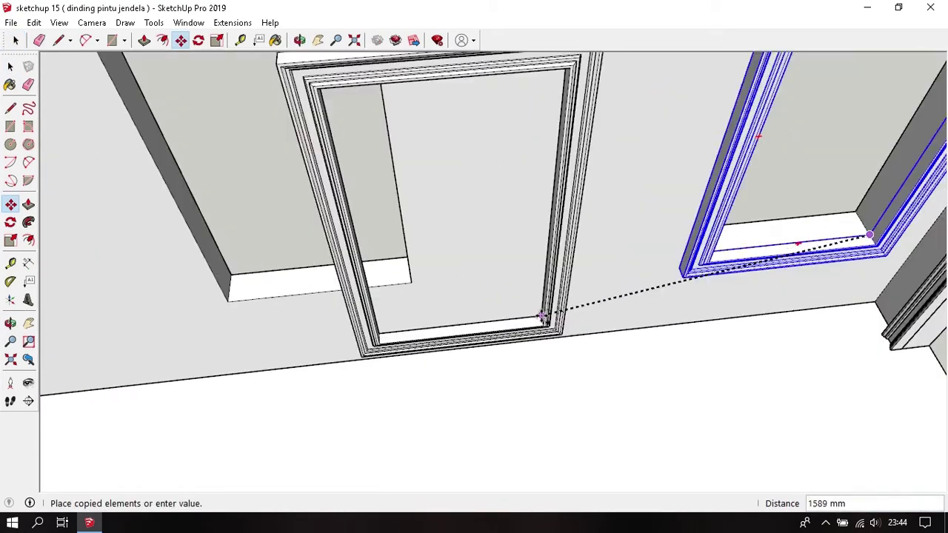
{"action": "scroll", "coordinate": [545, 317], "scroll_direction": "up", "scroll_amount": 3}
{"action": "scroll", "coordinate": [571, 304], "scroll_direction": "up", "scroll_amount": 2}
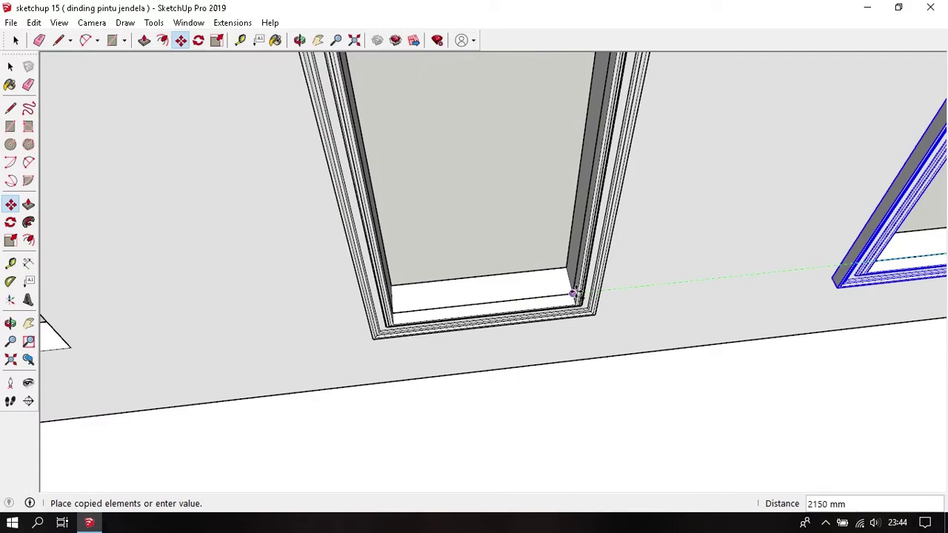
{"action": "left_click", "coordinate": [573, 296]}
- Copy another window frame into the leftmost window opening
{"action": "key", "text": "ctrl"}
{"action": "left_click", "coordinate": [564, 268]}
{"action": "scroll", "coordinate": [406, 321], "scroll_direction": "down", "scroll_amount": 4}
{"action": "middle_click_drag", "start_coordinate": [406, 321], "coordinate": [647, 324]}
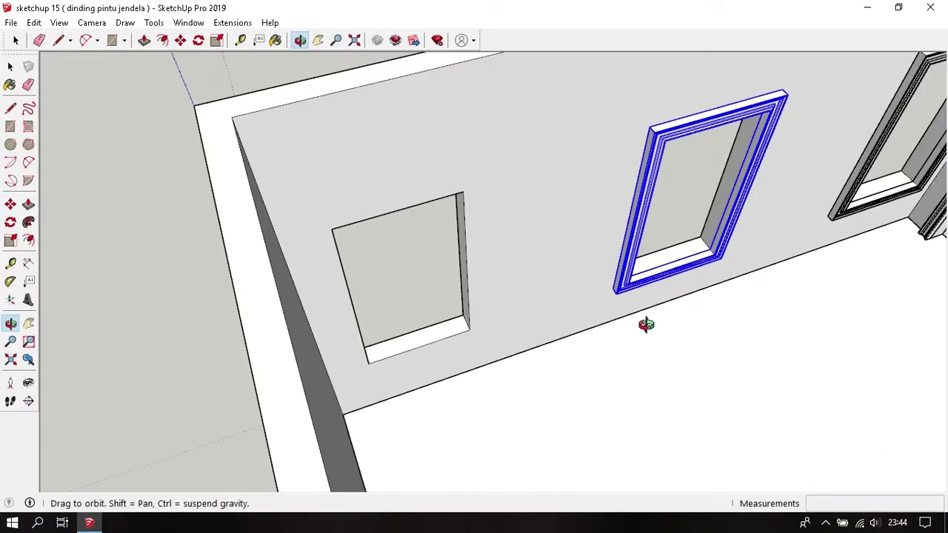
{"action": "scroll", "coordinate": [469, 332], "scroll_direction": "up", "scroll_amount": 3}
{"action": "scroll", "coordinate": [459, 308], "scroll_direction": "up", "scroll_amount": 2}
{"action": "left_click", "coordinate": [458, 307]}
{"action": "scroll", "coordinate": [419, 321], "scroll_direction": "down", "scroll_amount": 4}
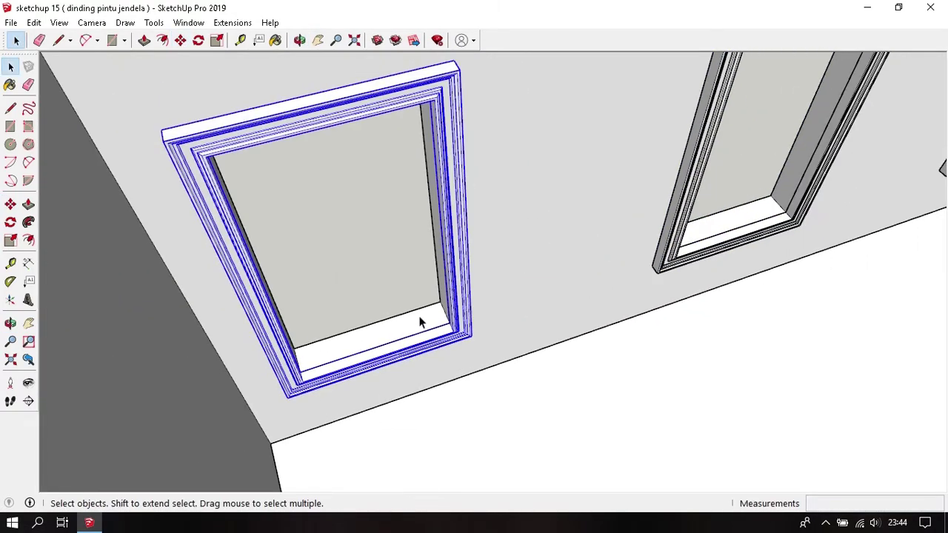
{"action": "scroll", "coordinate": [396, 279], "scroll_direction": "down", "scroll_amount": 2}
- Orbit around the room to face the door wall and its floor edge
{"action": "mouse_move", "coordinate": [396, 279]}
{"action": "middle_mouse_down"}
{"action": "mouse_move", "coordinate": [642, 281]}
{"action": "mouse_move", "coordinate": [614, 343]}
{"action": "mouse_move", "coordinate": [528, 376]}
{"action": "mouse_move", "coordinate": [541, 308]}
{"action": "mouse_move", "coordinate": [414, 321]}
{"action": "middle_mouse_up"}
{"action": "scroll", "coordinate": [415, 321], "scroll_direction": "up", "scroll_amount": 1}
{"action": "scroll", "coordinate": [424, 337], "scroll_direction": "up", "scroll_amount": 2}
{"action": "scroll", "coordinate": [424, 337], "scroll_direction": "up", "scroll_amount": 2}
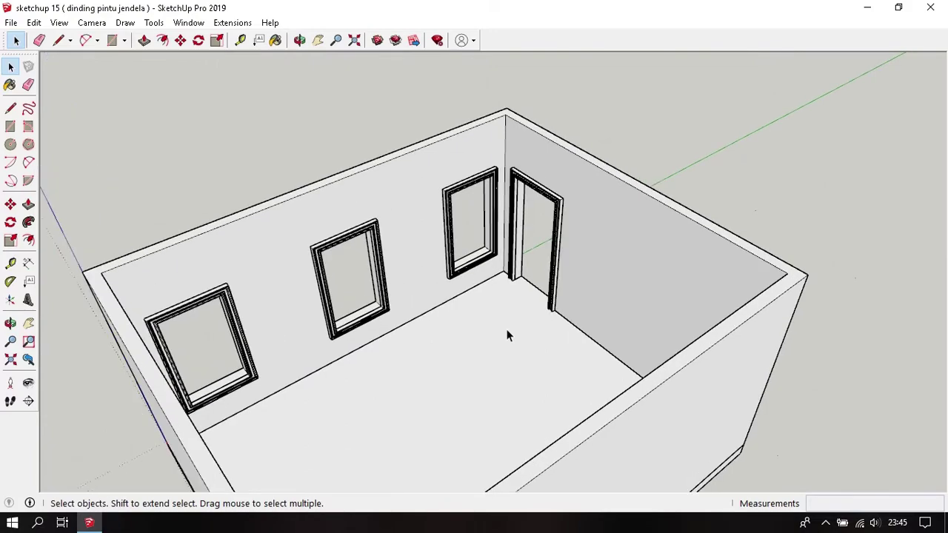
{"action": "middle_click_drag", "start_coordinate": [508, 332], "coordinate": [599, 341]}
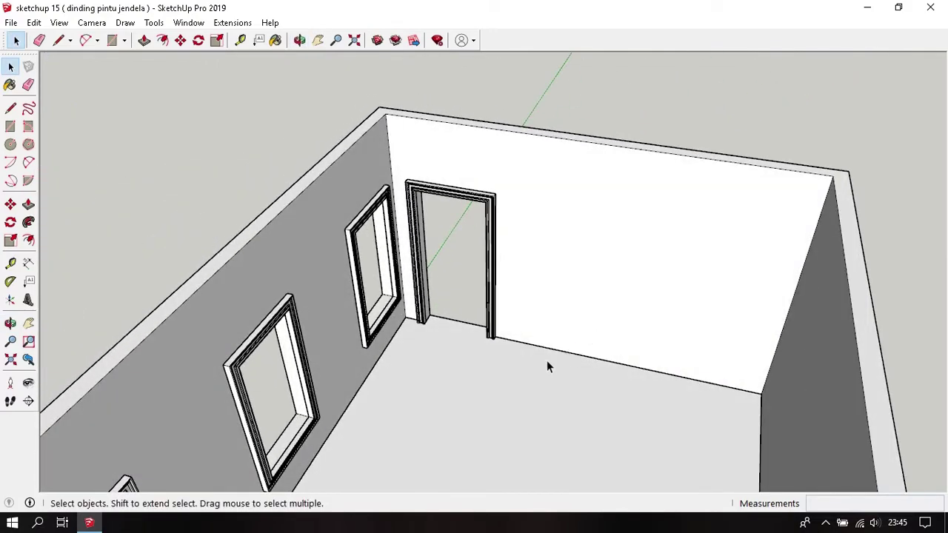
{"action": "scroll", "coordinate": [546, 360], "scroll_direction": "up", "scroll_amount": 2}
{"action": "scroll", "coordinate": [547, 359], "scroll_direction": "up", "scroll_amount": 1}
{"action": "scroll", "coordinate": [547, 359], "scroll_direction": "up", "scroll_amount": 1}
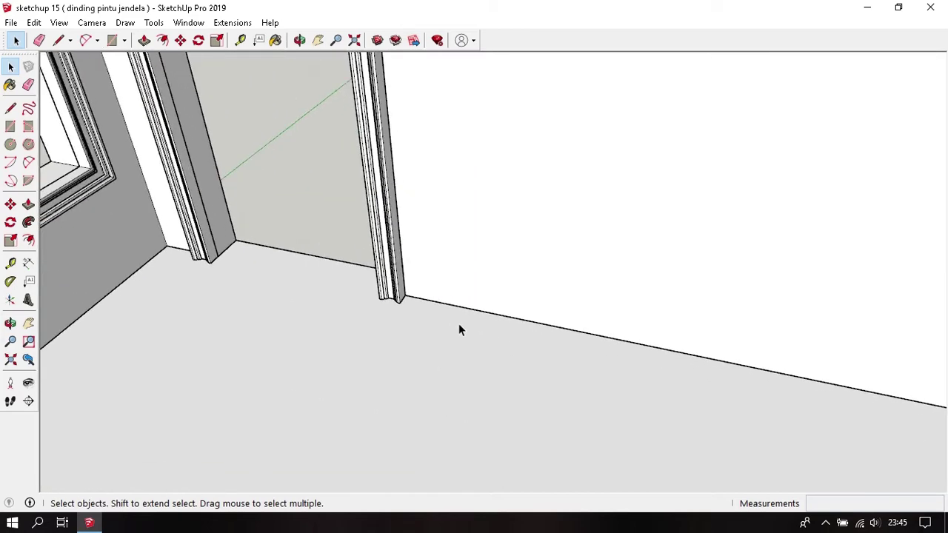
{"action": "scroll", "coordinate": [430, 325], "scroll_direction": "up", "scroll_amount": 1}
{"action": "mouse_move", "coordinate": [404, 321]}
{"action": "middle_mouse_down"}
{"action": "mouse_move", "coordinate": [542, 356]}
{"action": "mouse_move", "coordinate": [508, 360]}
{"action": "middle_mouse_up"}
{"action": "key", "text": "r"}
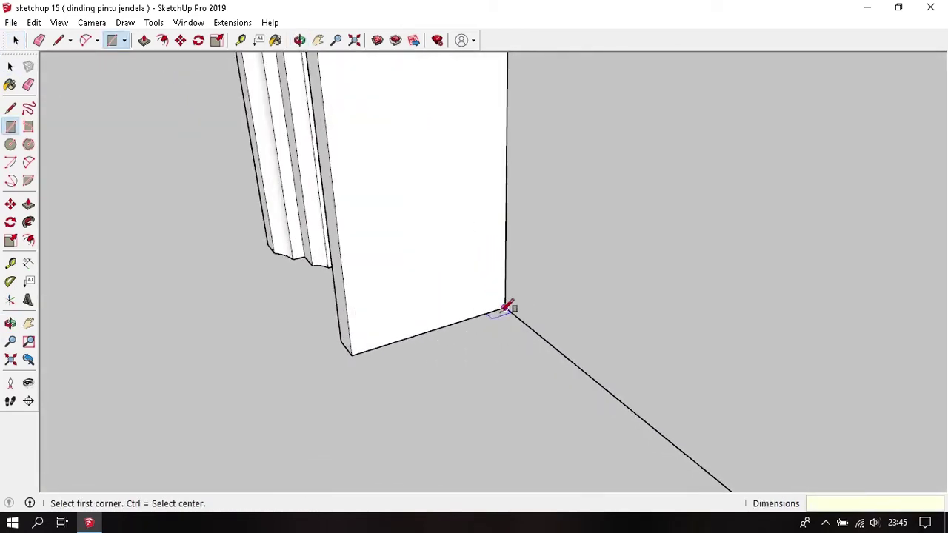
{"action": "left_click", "coordinate": [504, 308]}
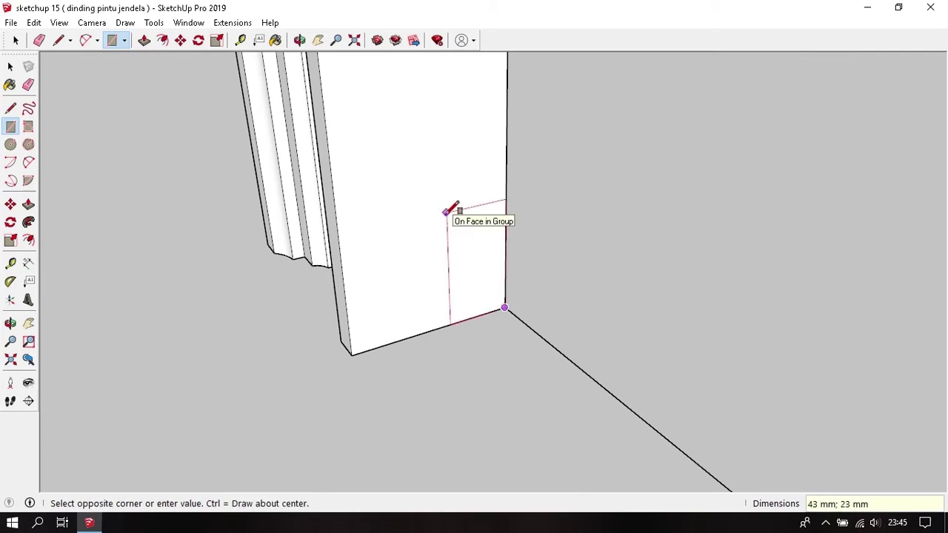
{"action": "type", "text": "120;30"}
{"action": "key", "text": "Return"}
{"action": "mouse_move", "coordinate": [385, 213]}
{"action": "middle_mouse_down"}
{"action": "mouse_move", "coordinate": [430, 248]}
{"action": "mouse_move", "coordinate": [434, 263]}
{"action": "middle_mouse_up"}
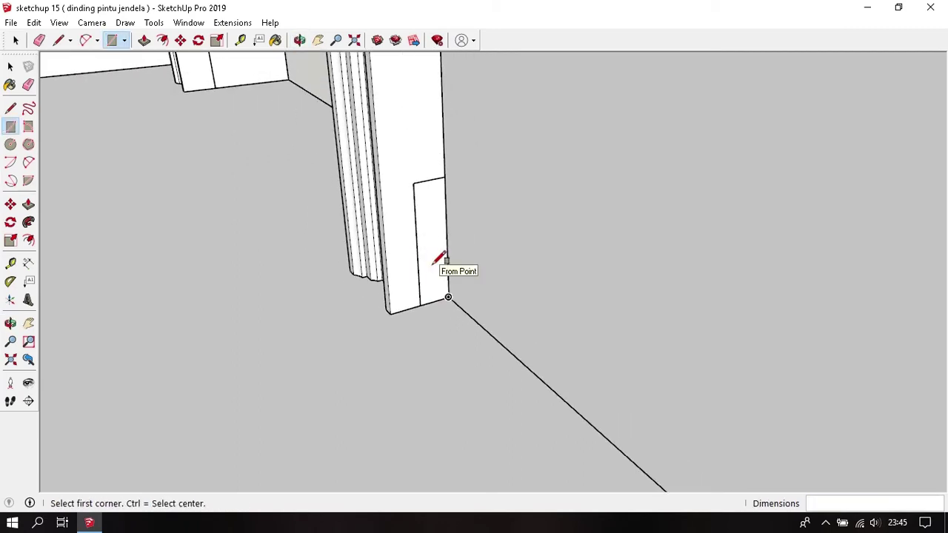
{"action": "key", "text": "t"}
{"action": "scroll", "coordinate": [421, 148], "scroll_direction": "up", "scroll_amount": 1}
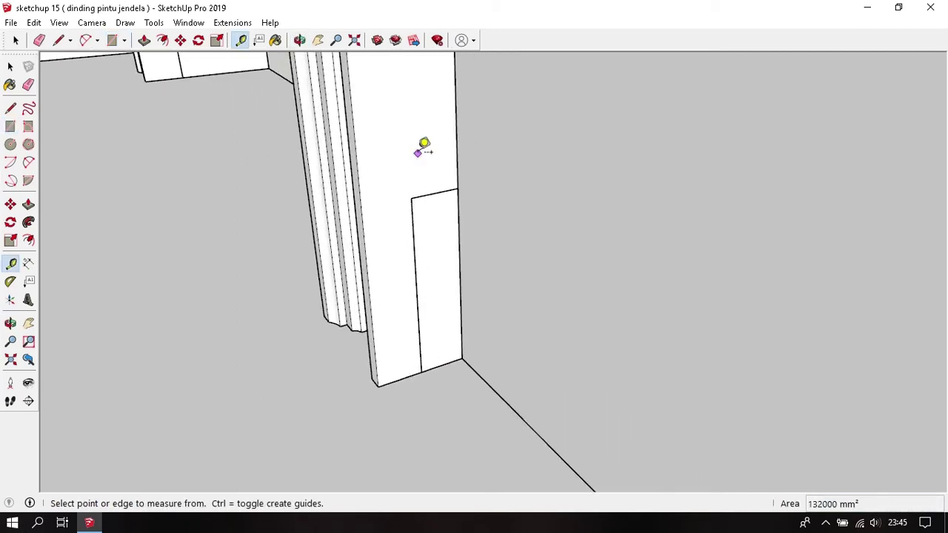
{"action": "scroll", "coordinate": [419, 178], "scroll_direction": "up", "scroll_amount": 2}
{"action": "left_click", "coordinate": [409, 216]}
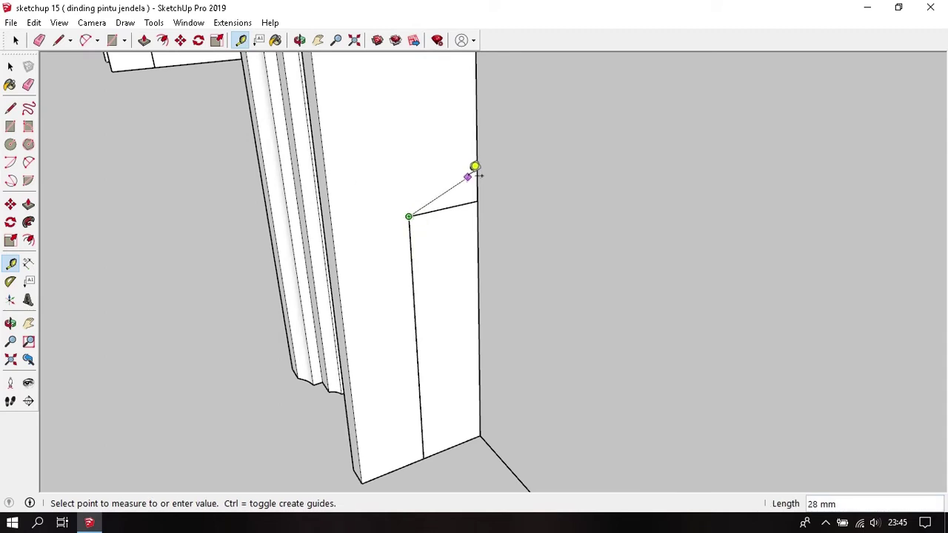
{"action": "key", "text": "space"}
{"action": "scroll", "coordinate": [444, 140], "scroll_direction": "down", "scroll_amount": 1}
{"action": "key", "text": "t"}
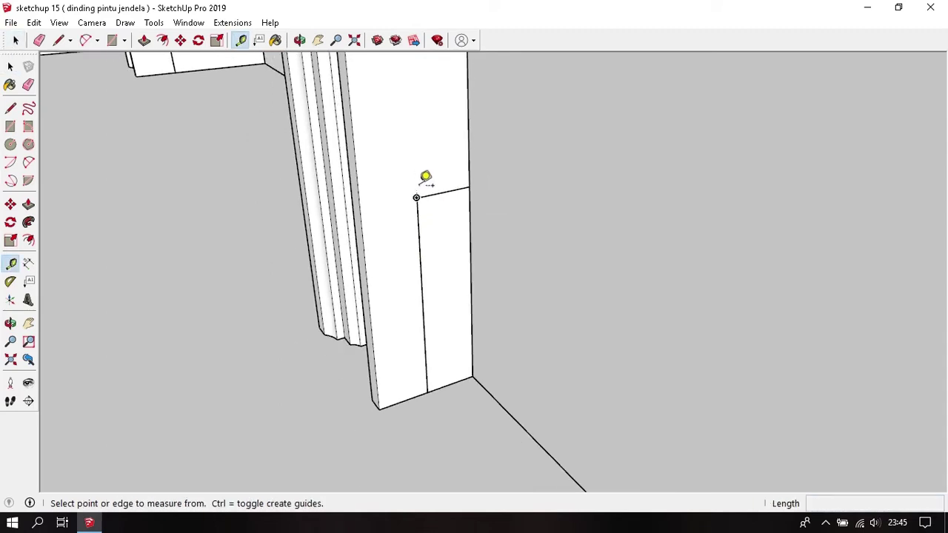
{"action": "left_click", "coordinate": [416, 197]}
{"action": "key", "text": "space"}
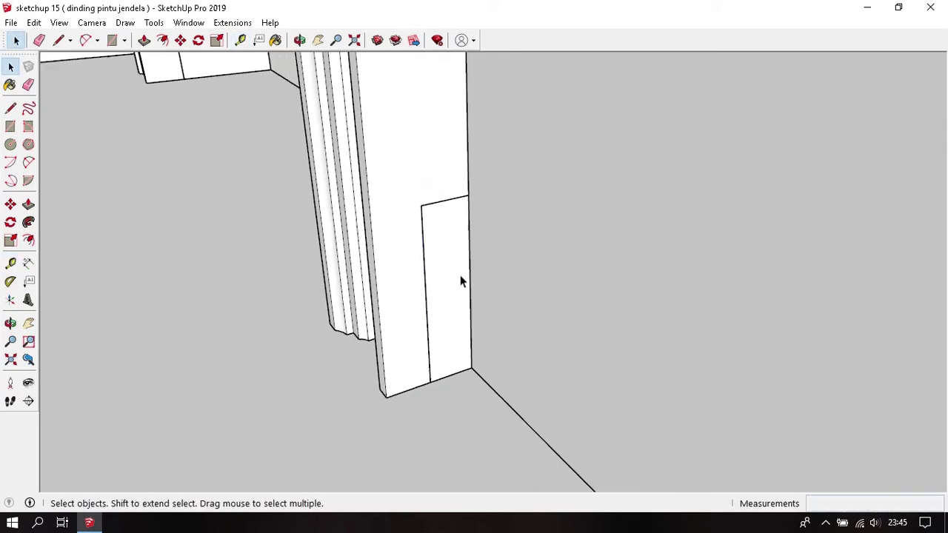
{"action": "mouse_move", "coordinate": [459, 275]}
{"action": "middle_mouse_down"}
{"action": "mouse_move", "coordinate": [461, 236]}
{"action": "mouse_move", "coordinate": [440, 195]}
{"action": "mouse_move", "coordinate": [434, 264]}
{"action": "mouse_move", "coordinate": [442, 248]}
{"action": "middle_mouse_up"}
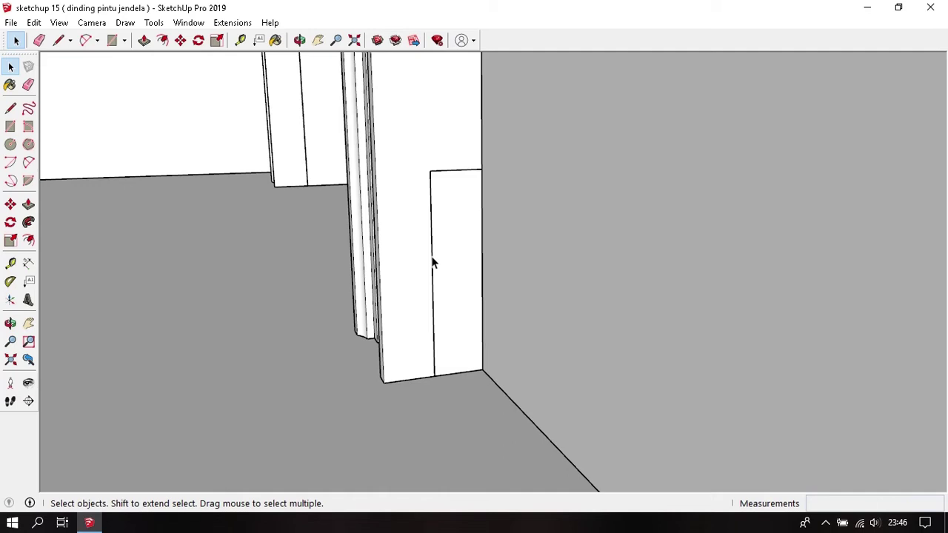
- Copy the rectangle's top edge downward in steps of 10, 15 and 10 mm
{"action": "key", "text": "m"}
{"action": "key", "text": "ctrl"}
{"action": "left_click", "coordinate": [430, 171]}
{"action": "type", "text": "10"}
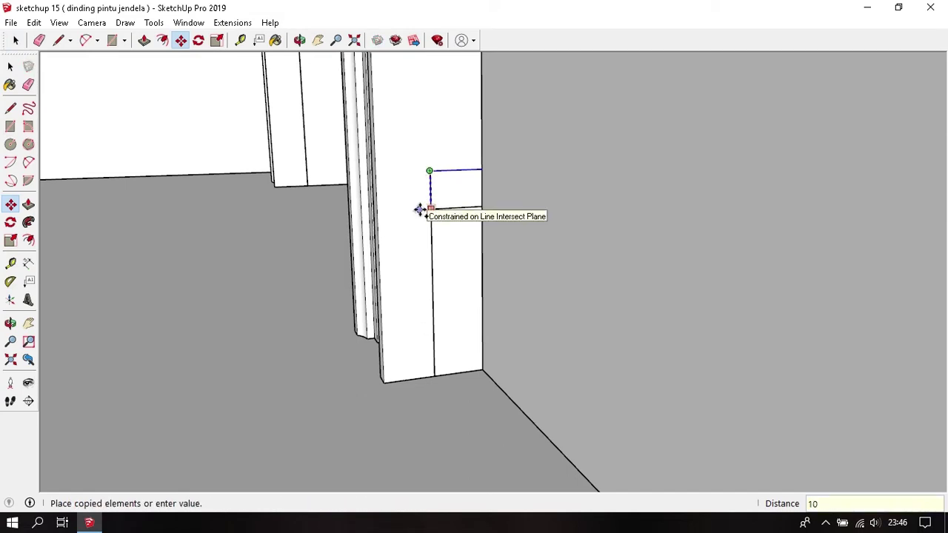
{"action": "key", "text": "Return"}
{"action": "scroll", "coordinate": [419, 211], "scroll_direction": "up", "scroll_amount": 1}
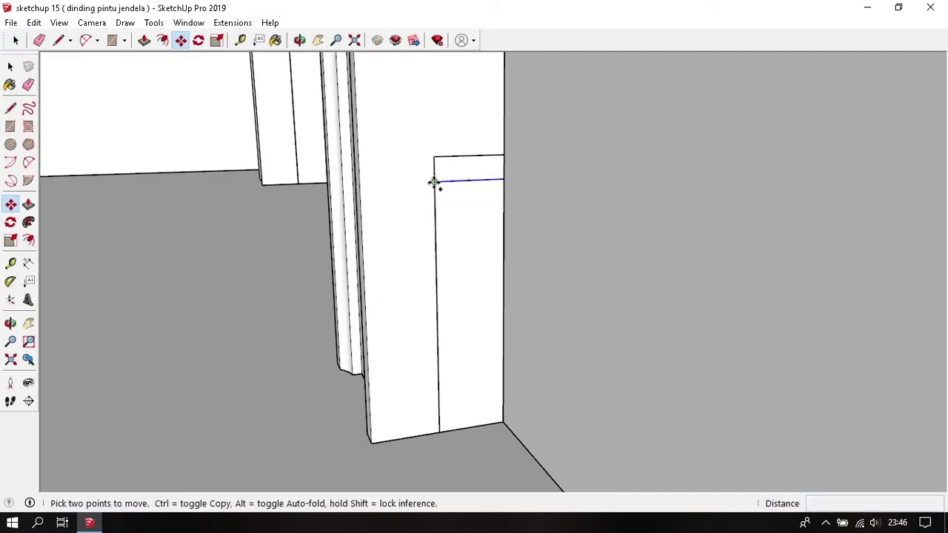
{"action": "left_click", "coordinate": [433, 182]}
{"action": "type", "text": "15"}
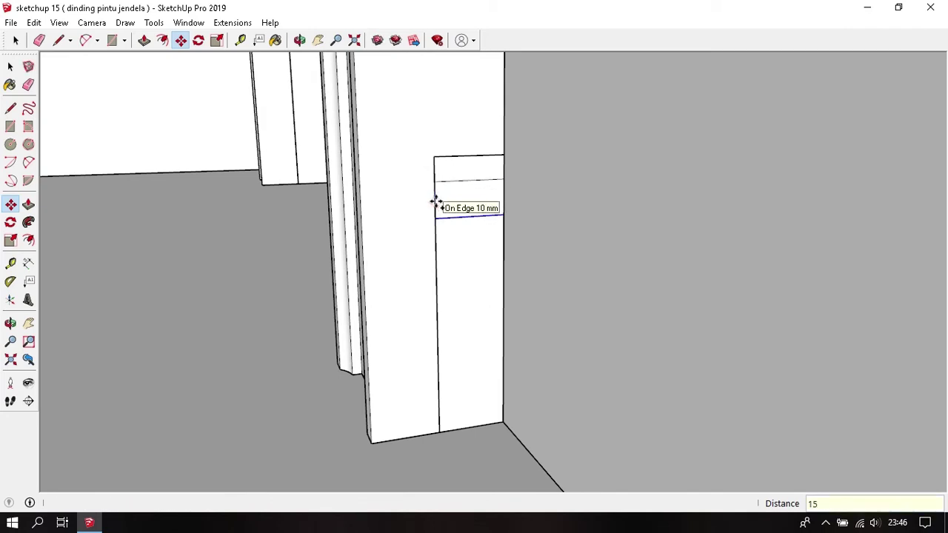
{"action": "key", "text": "Return"}
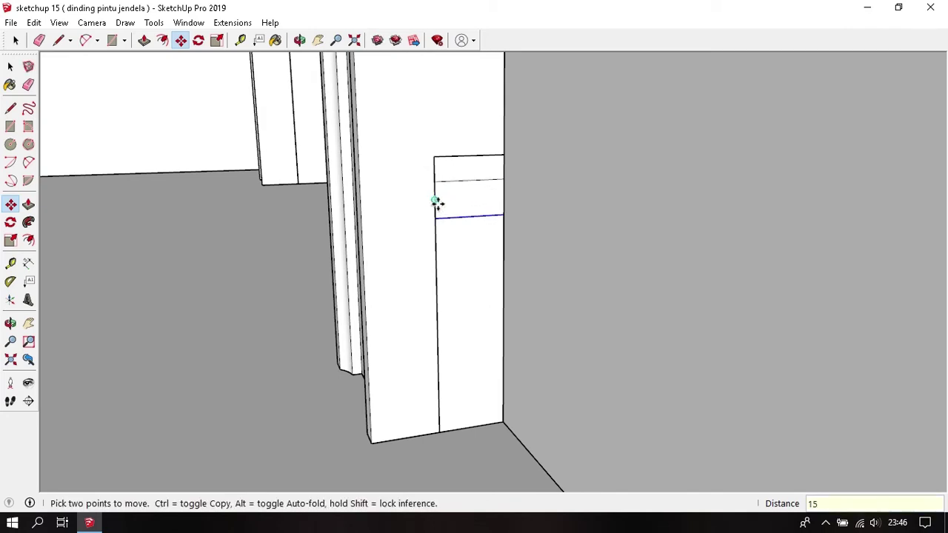
{"action": "left_click", "coordinate": [436, 218]}
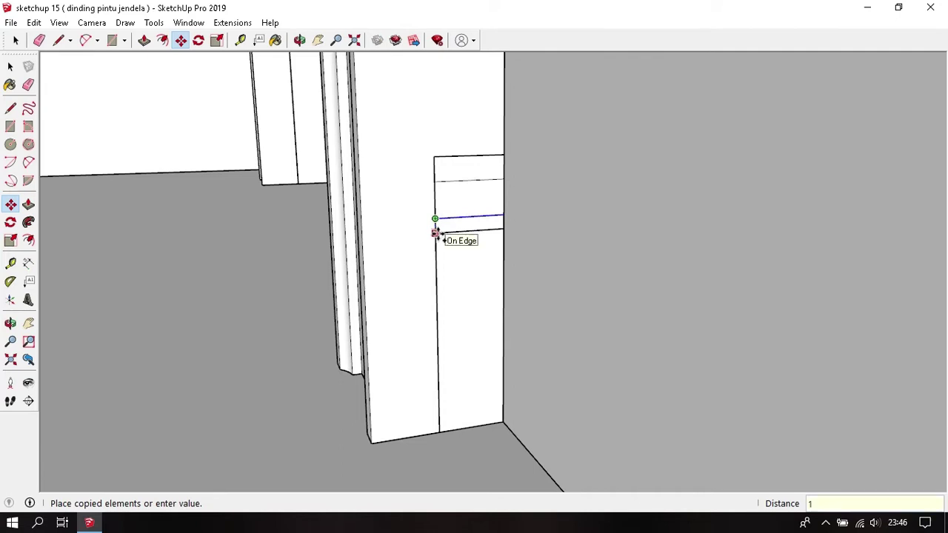
{"action": "type", "text": "10"}
{"action": "key", "text": "Return"}
- Add two more horizontal copies lower down, 60 mm and then 10 mm apart
{"action": "left_click", "coordinate": [435, 242]}
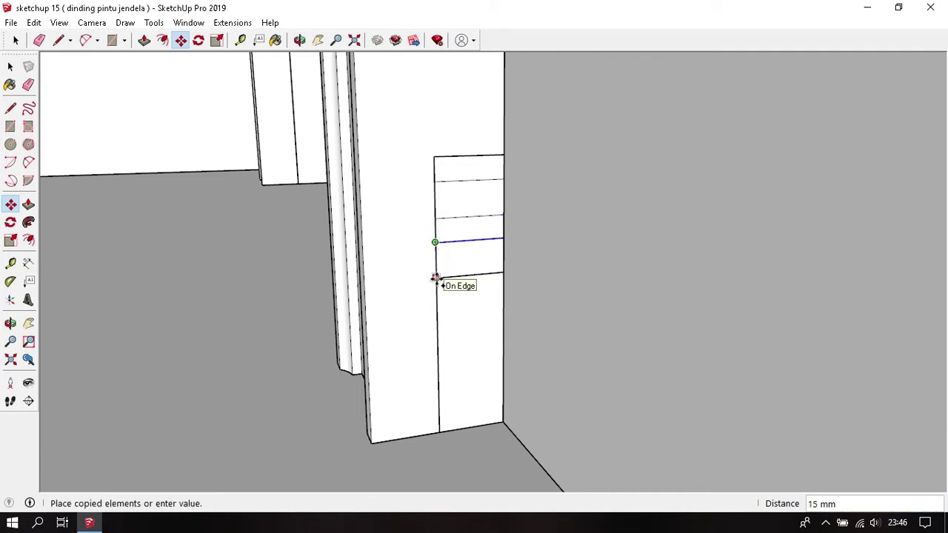
{"action": "type", "text": "60"}
{"action": "key", "text": "Return"}
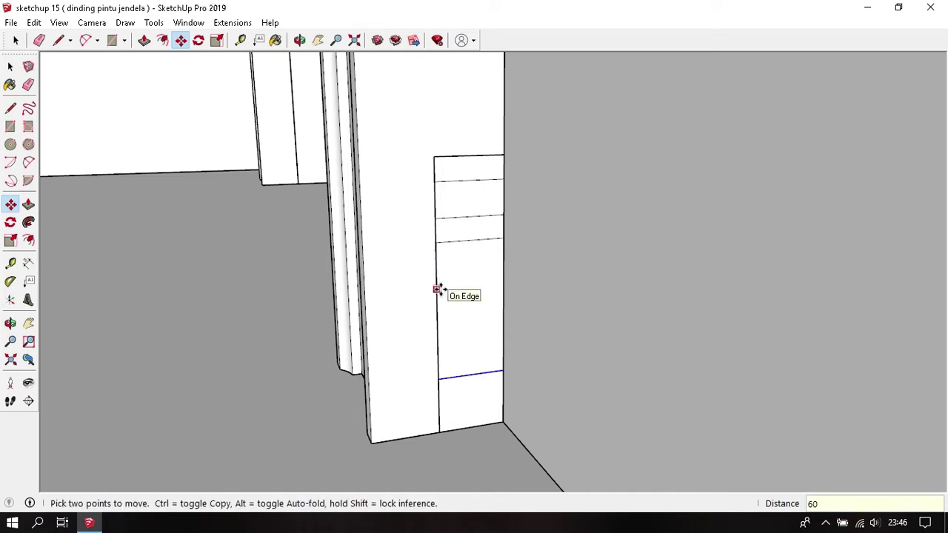
{"action": "left_click", "coordinate": [437, 380]}
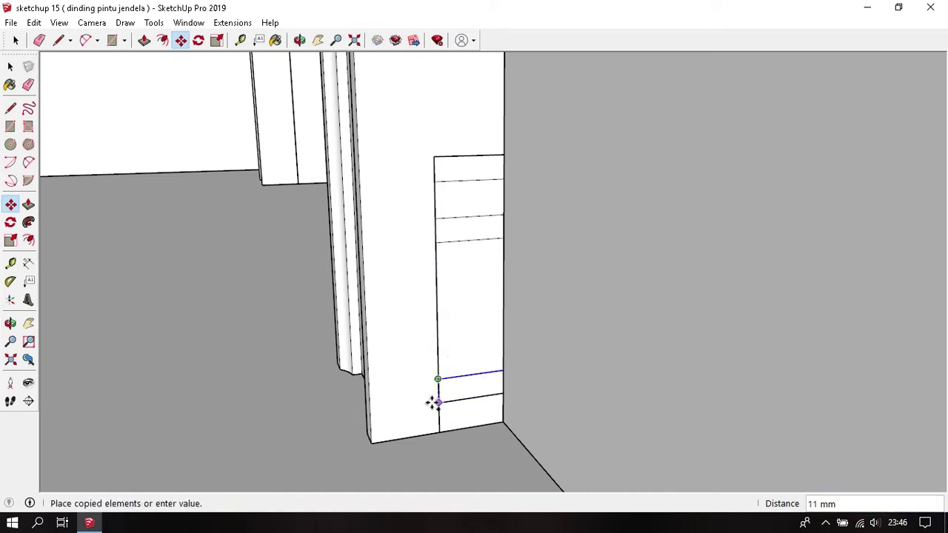
{"action": "type", "text": "10"}
{"action": "key", "text": "Return"}
{"action": "key", "text": "space"}
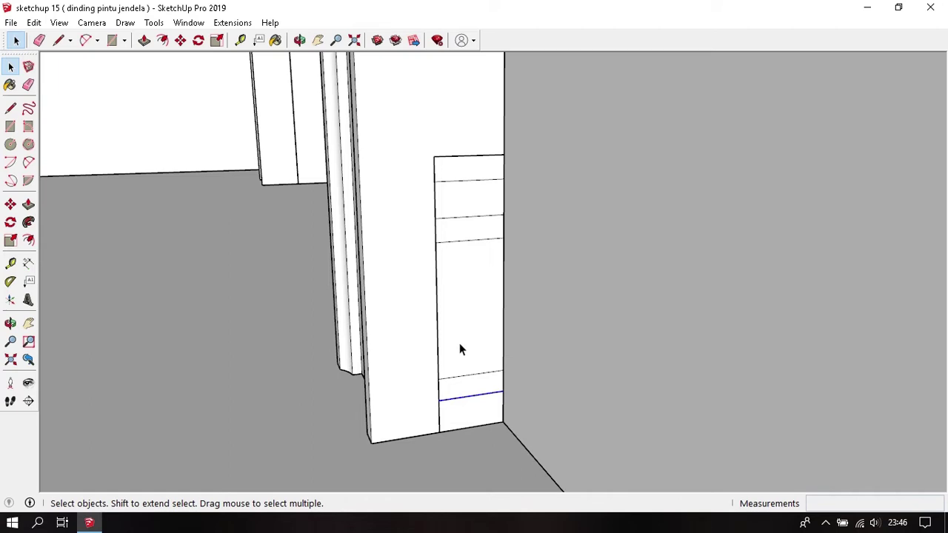
- Copy the rectangle's left vertical edge 10 mm to the right
{"action": "left_click_drag", "start_coordinate": [408, 127], "coordinate": [457, 452]}
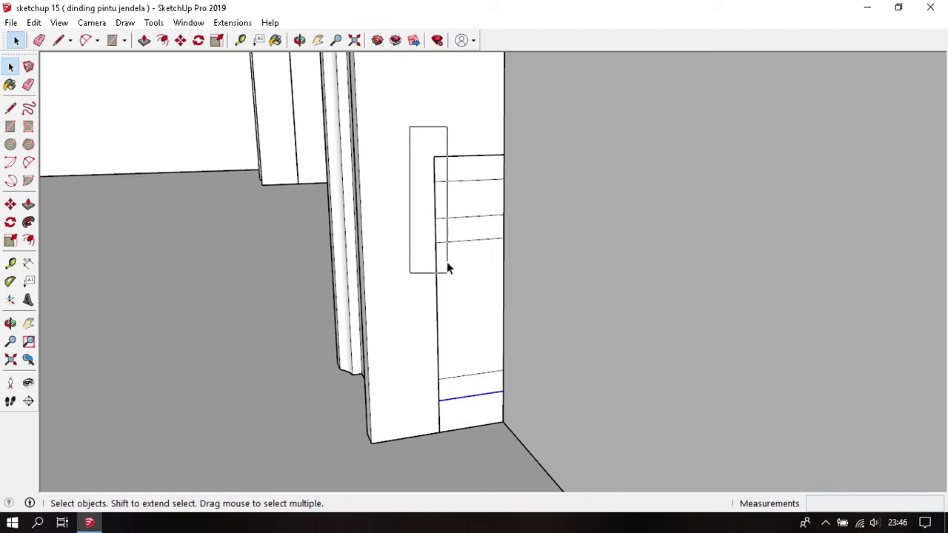
{"action": "key", "text": "m"}
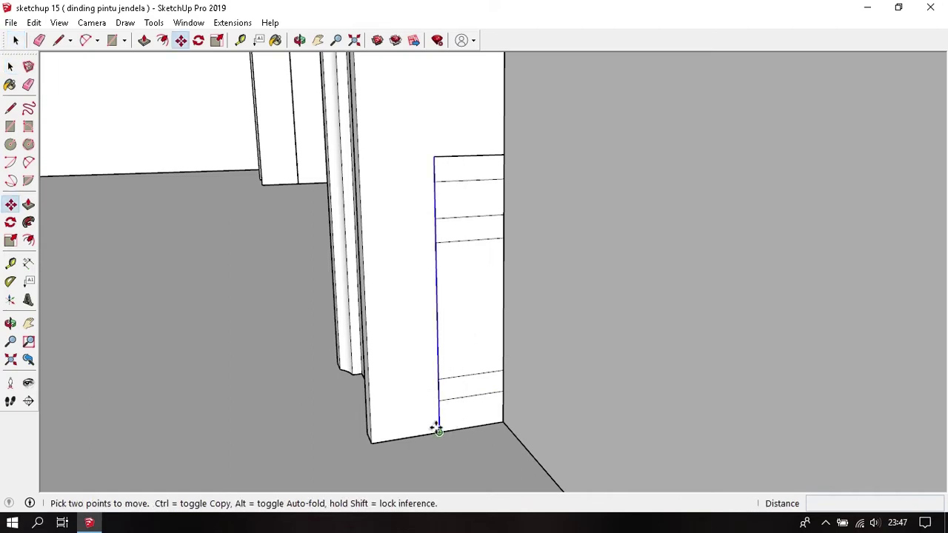
{"action": "left_click", "coordinate": [439, 431]}
{"action": "key", "text": "ctrl"}
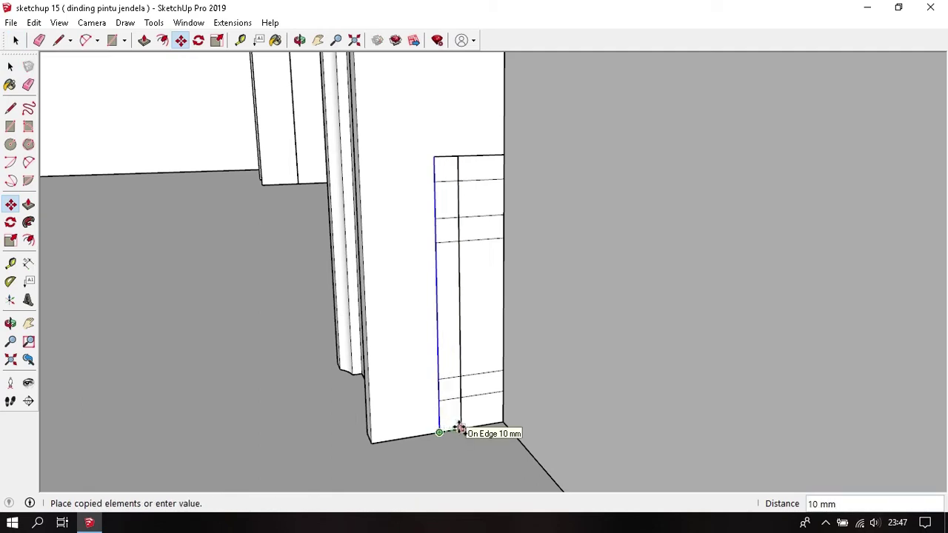
{"action": "type", "text": "10"}
{"action": "key", "text": "Return"}
{"action": "key", "text": "space"}
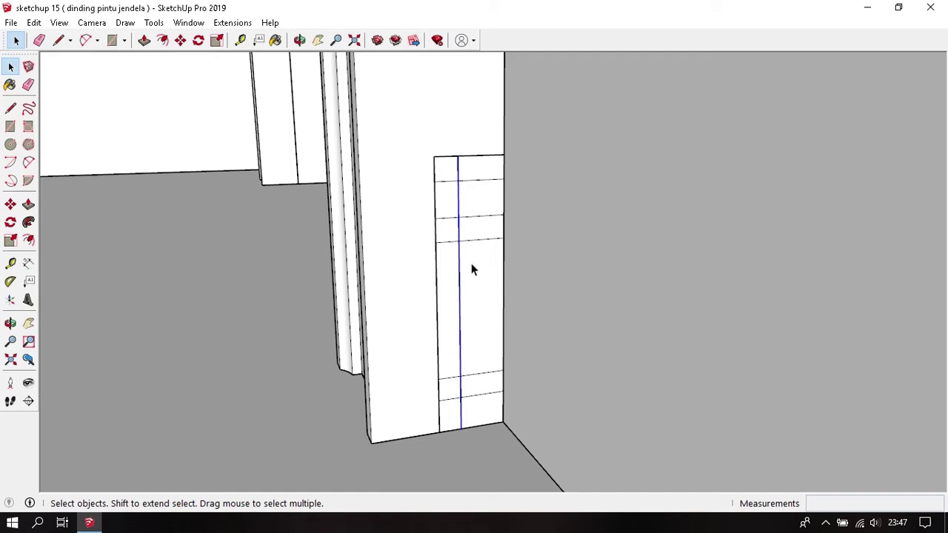
- Draw a quarter arc from the rectangle's left edge to the vertical line
{"action": "middle_click_drag", "start_coordinate": [472, 272], "coordinate": [456, 211]}
{"action": "scroll", "coordinate": [497, 313], "scroll_direction": "up", "scroll_amount": 2}
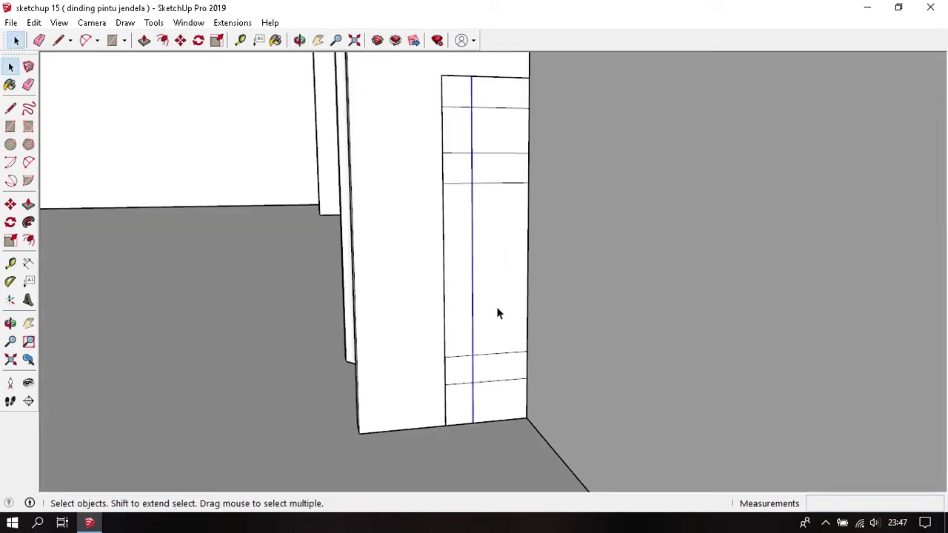
{"action": "middle_click_drag", "start_coordinate": [498, 313], "coordinate": [488, 312]}
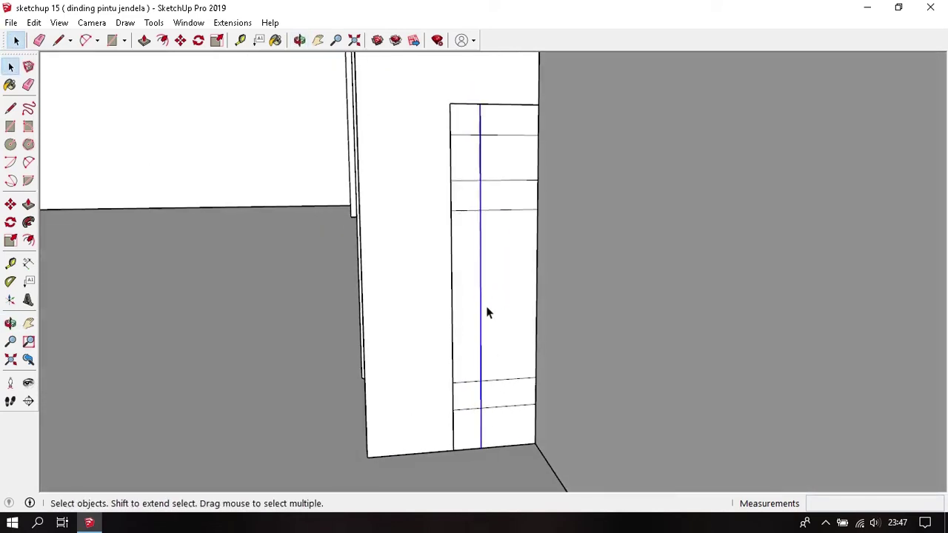
{"action": "key", "text": "a"}
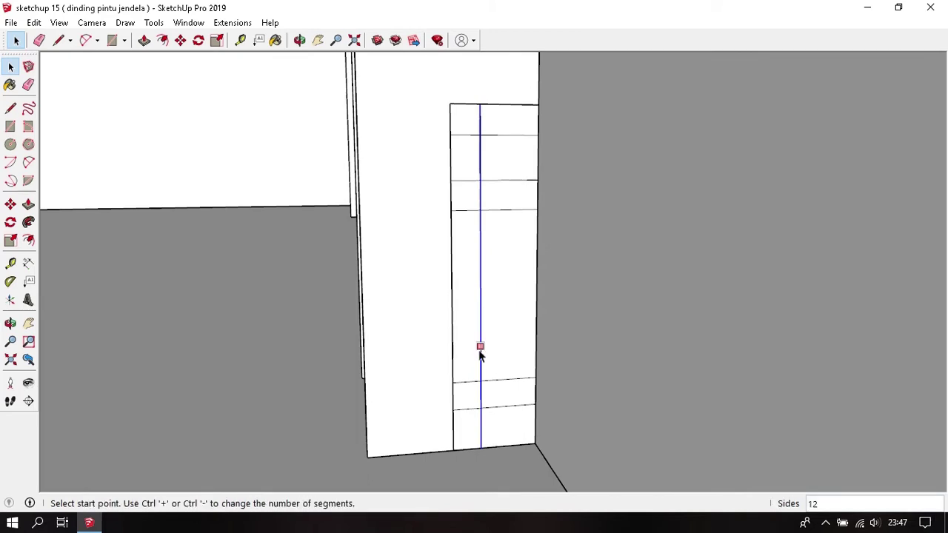
{"action": "left_click", "coordinate": [452, 410]}
{"action": "scroll", "coordinate": [449, 408], "scroll_direction": "up", "scroll_amount": 2}
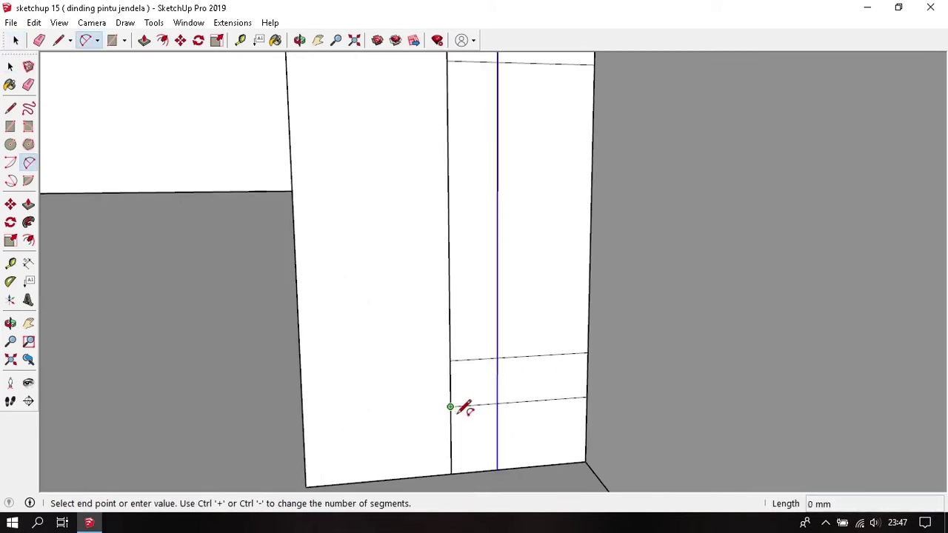
{"action": "left_click", "coordinate": [501, 353]}
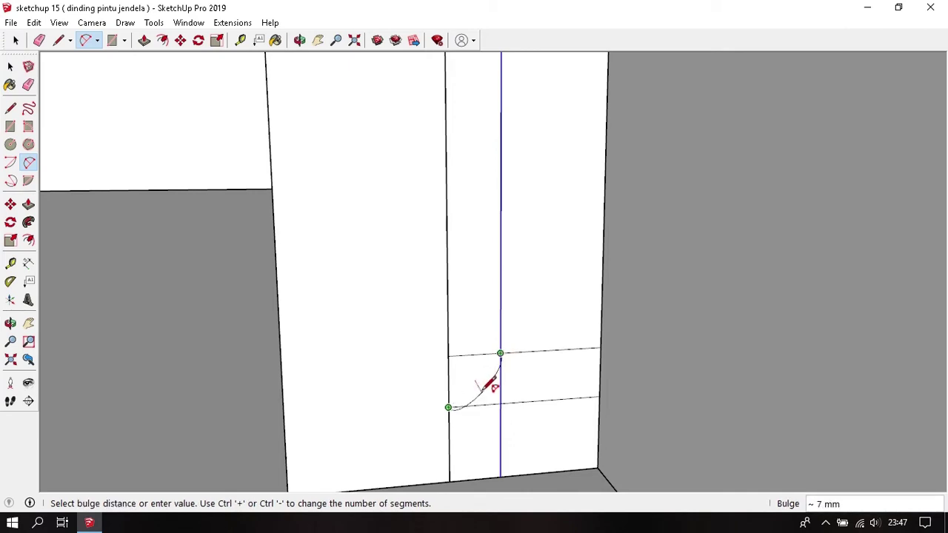
{"action": "scroll", "coordinate": [490, 383], "scroll_direction": "up", "scroll_amount": 1}
{"action": "middle_click_drag", "start_coordinate": [489, 383], "coordinate": [451, 292]}
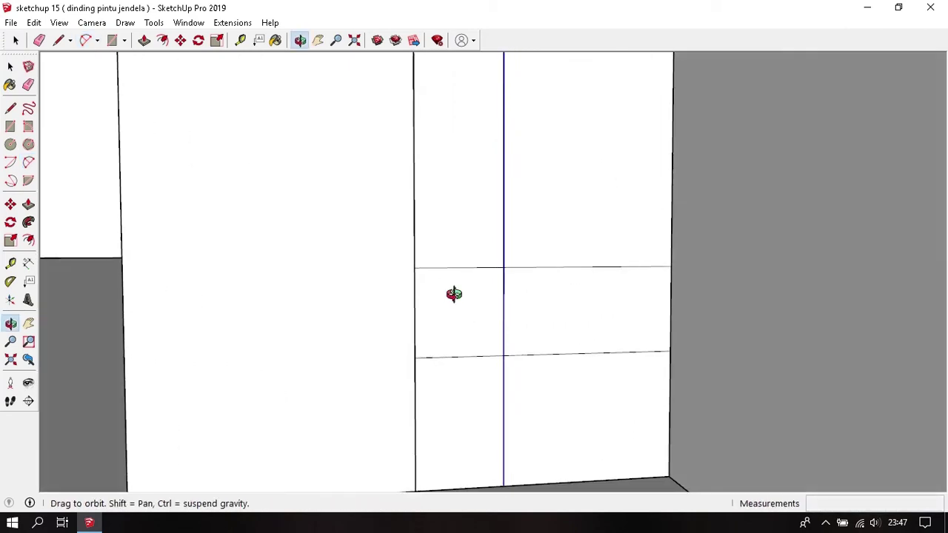
{"action": "scroll", "coordinate": [453, 296], "scroll_direction": "up", "scroll_amount": 2}
{"action": "left_click", "coordinate": [477, 338]}
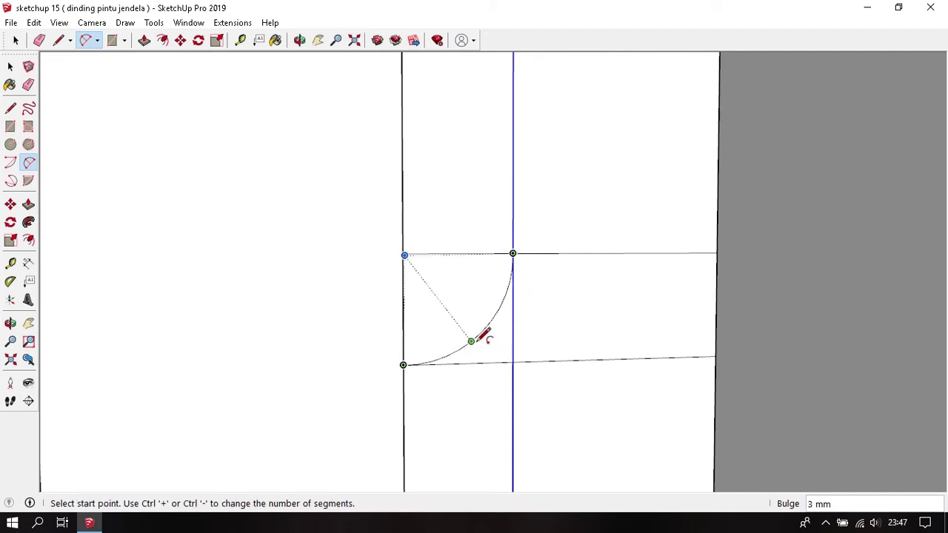
{"action": "key", "text": "space"}
- Draw a second arc from the left edge to the vertical line, finishing the lower quarter curve
{"action": "scroll", "coordinate": [482, 334], "scroll_direction": "down", "scroll_amount": 2}
{"action": "scroll", "coordinate": [485, 348], "scroll_direction": "down", "scroll_amount": 2}
{"action": "scroll", "coordinate": [519, 320], "scroll_direction": "down", "scroll_amount": 3}
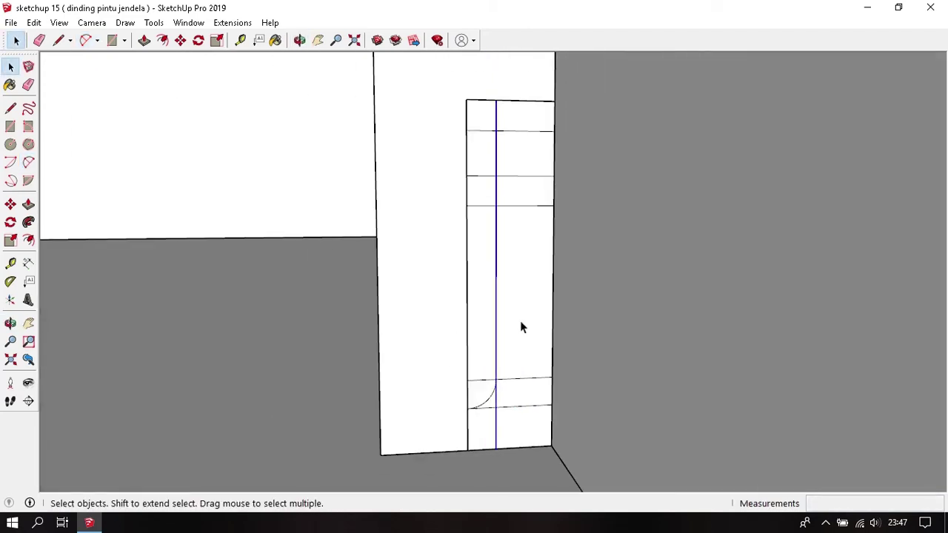
{"action": "middle_click_drag", "start_coordinate": [520, 321], "coordinate": [501, 313]}
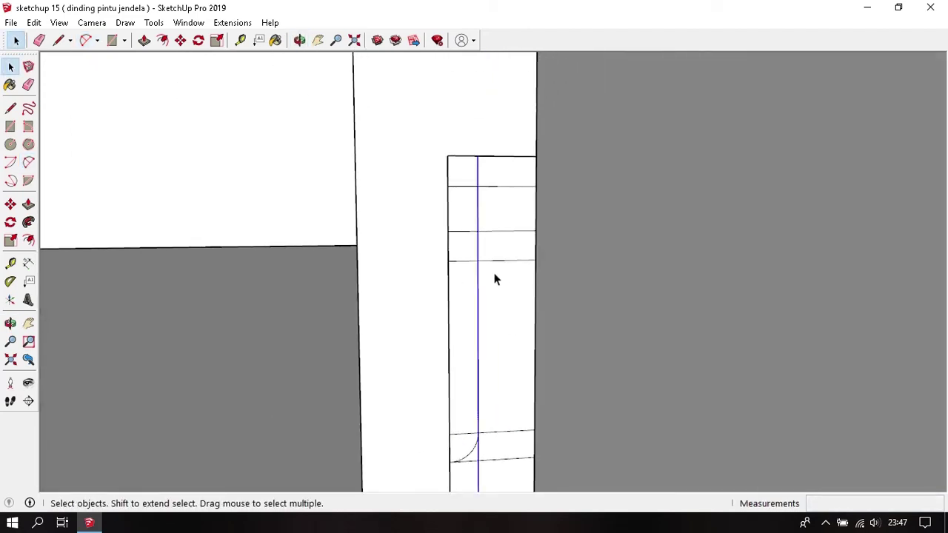
{"action": "key", "text": "a"}
{"action": "scroll", "coordinate": [497, 258], "scroll_direction": "up", "scroll_amount": 2}
{"action": "scroll", "coordinate": [469, 239], "scroll_direction": "up", "scroll_amount": 2}
{"action": "scroll", "coordinate": [445, 207], "scroll_direction": "down", "scroll_amount": 1}
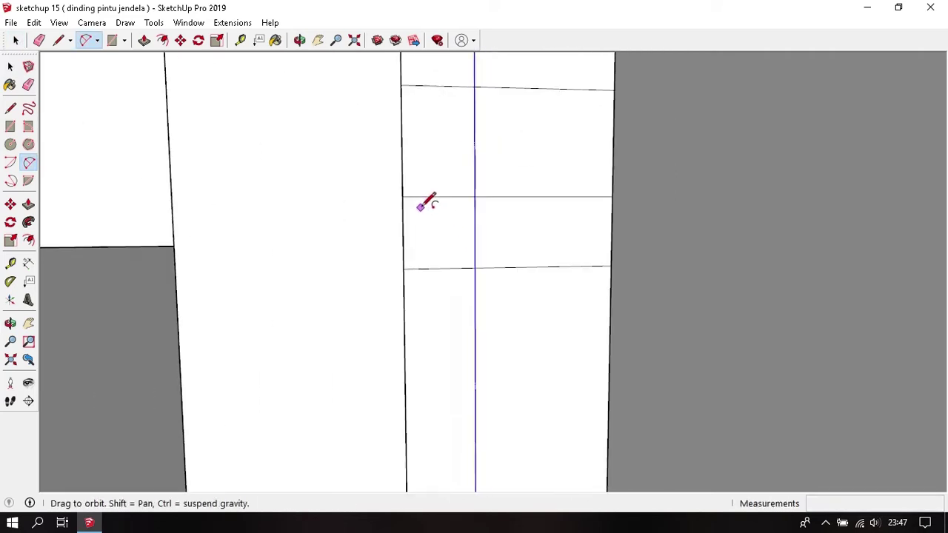
{"action": "middle_click_drag", "start_coordinate": [425, 204], "coordinate": [442, 285]}
{"action": "left_click", "coordinate": [423, 270]}
{"action": "scroll", "coordinate": [500, 311], "scroll_direction": "up", "scroll_amount": 1}
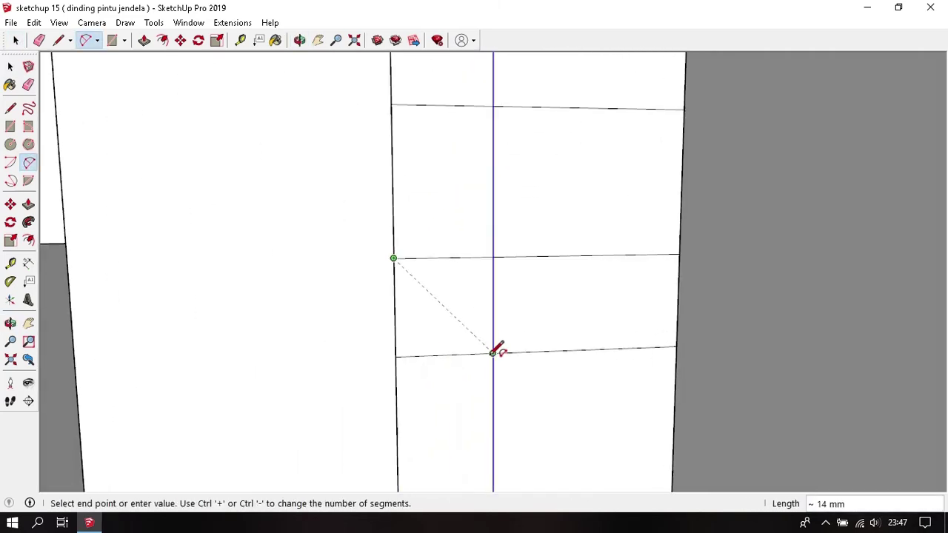
{"action": "left_click", "coordinate": [492, 353]}
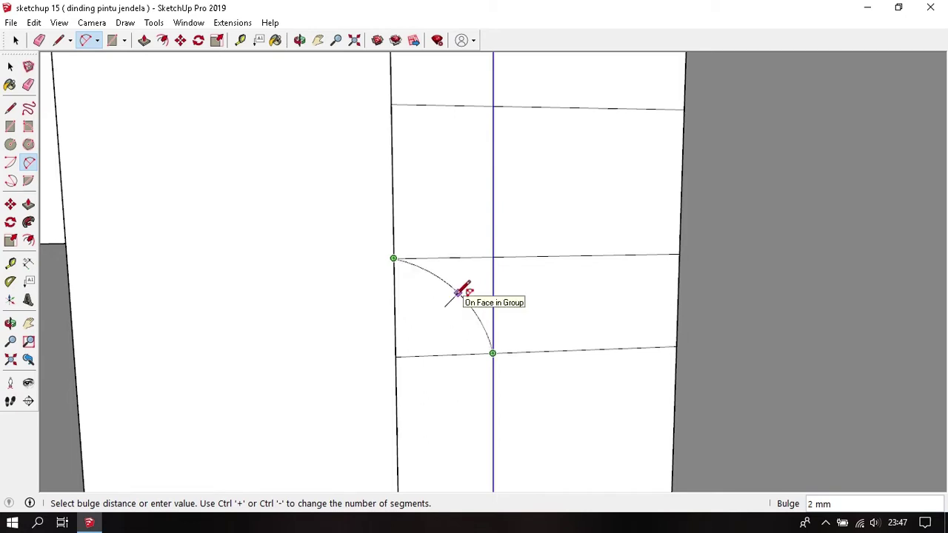
{"action": "left_click", "coordinate": [458, 292]}
- Round the profile's top corner with an arc from its left edge to its top edge, matching the lower curve
{"action": "scroll", "coordinate": [461, 283], "scroll_direction": "down", "scroll_amount": 2}
{"action": "mouse_move", "coordinate": [461, 283]}
{"action": "middle_mouse_down"}
{"action": "mouse_move", "coordinate": [440, 245]}
{"action": "mouse_move", "coordinate": [418, 231]}
{"action": "middle_mouse_up"}
{"action": "left_click", "coordinate": [392, 235]}
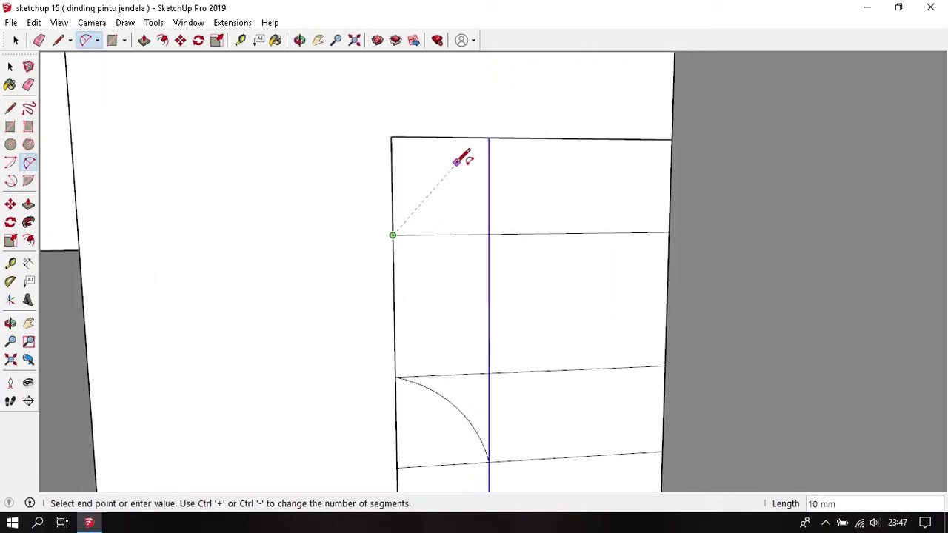
{"action": "left_click", "coordinate": [488, 138]}
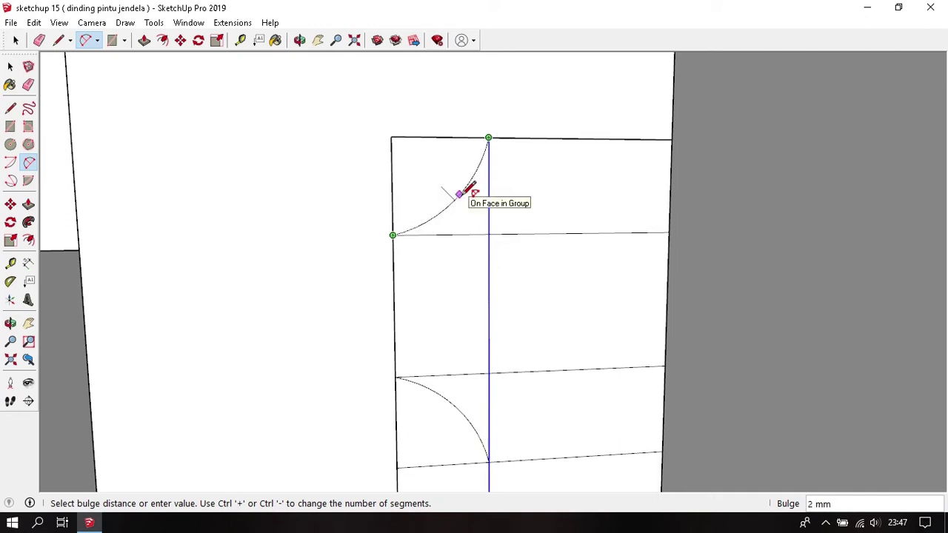
{"action": "left_click", "coordinate": [472, 190]}
{"action": "key", "text": "space"}
{"action": "scroll", "coordinate": [465, 199], "scroll_direction": "down", "scroll_amount": 3}
{"action": "scroll", "coordinate": [446, 157], "scroll_direction": "down", "scroll_amount": 1}
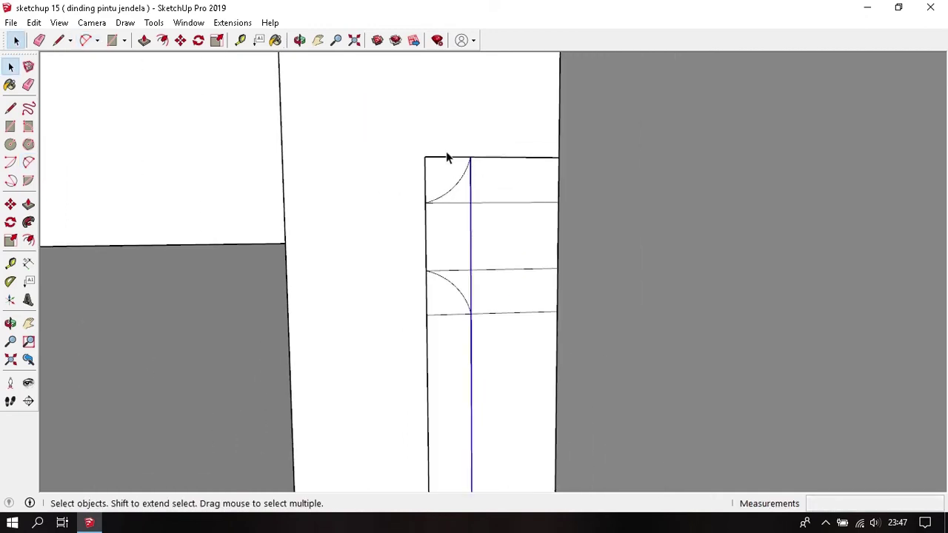
- Erase the stray edges inside the skirting profile, then start a path line at the trim's corner
{"action": "key", "text": "e"}
{"action": "left_click_drag", "start_coordinate": [435, 158], "coordinate": [419, 187]}
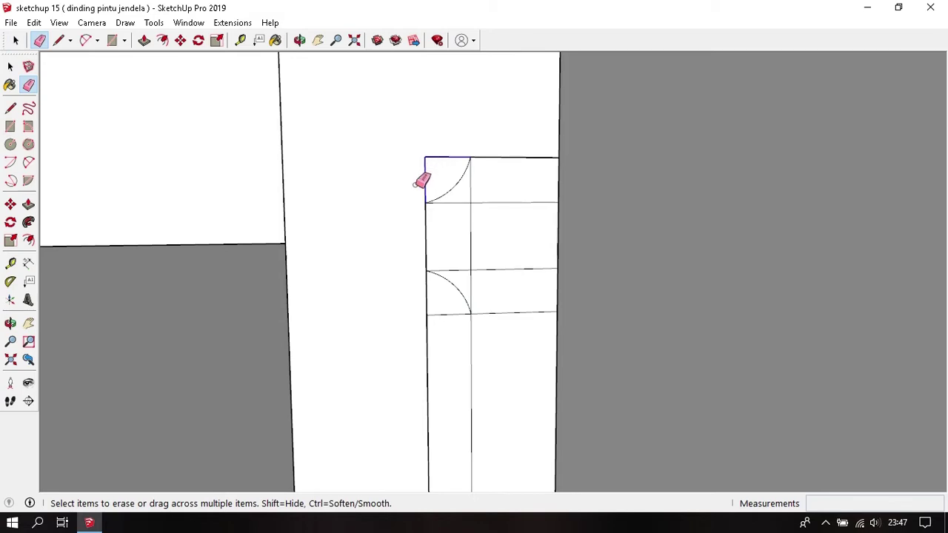
{"action": "mouse_move", "coordinate": [494, 180]}
{"action": "left_mouse_down"}
{"action": "mouse_move", "coordinate": [471, 250]}
{"action": "mouse_move", "coordinate": [498, 260]}
{"action": "mouse_move", "coordinate": [516, 311]}
{"action": "left_mouse_up"}
{"action": "middle_click_drag", "start_coordinate": [516, 311], "coordinate": [499, 188]}
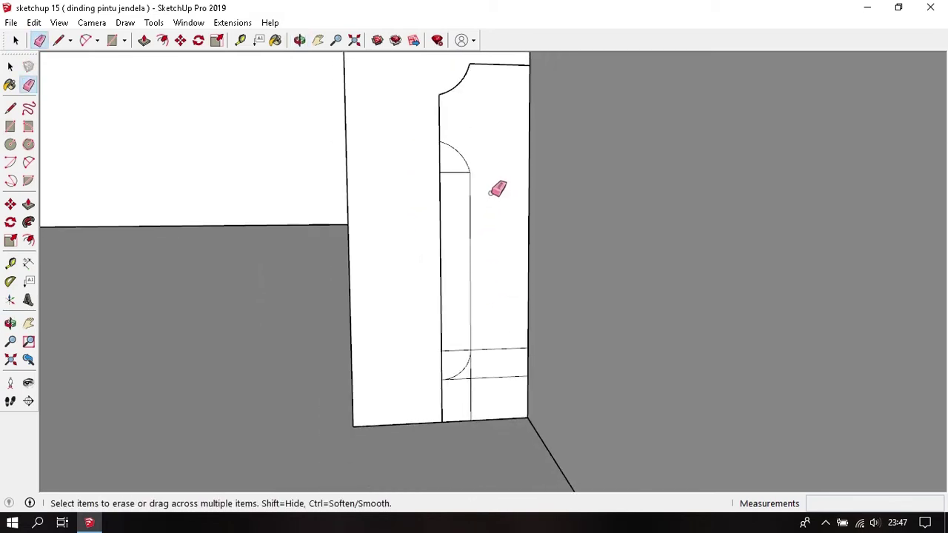
{"action": "mouse_move", "coordinate": [454, 165]}
{"action": "left_mouse_down"}
{"action": "mouse_move", "coordinate": [439, 178]}
{"action": "mouse_move", "coordinate": [474, 328]}
{"action": "mouse_move", "coordinate": [439, 336]}
{"action": "mouse_move", "coordinate": [518, 339]}
{"action": "left_mouse_up"}
{"action": "scroll", "coordinate": [470, 299], "scroll_direction": "up", "scroll_amount": 2}
{"action": "scroll", "coordinate": [439, 326], "scroll_direction": "up", "scroll_amount": 2}
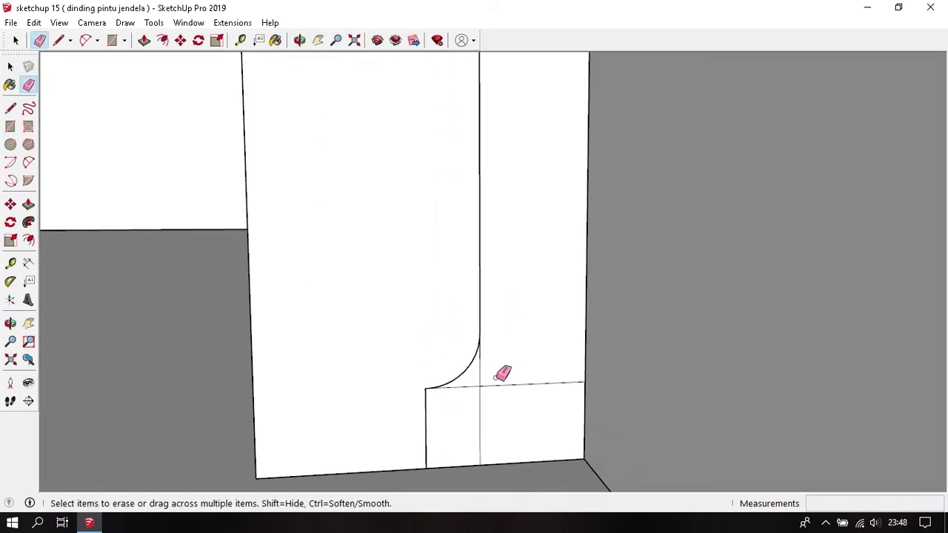
{"action": "left_click_drag", "start_coordinate": [504, 374], "coordinate": [480, 391]}
{"action": "scroll", "coordinate": [518, 343], "scroll_direction": "down", "scroll_amount": 3}
{"action": "mouse_move", "coordinate": [518, 343]}
{"action": "middle_mouse_down"}
{"action": "mouse_move", "coordinate": [523, 281]}
{"action": "mouse_move", "coordinate": [535, 338]}
{"action": "mouse_move", "coordinate": [391, 271]}
{"action": "mouse_move", "coordinate": [551, 371]}
{"action": "mouse_move", "coordinate": [755, 366]}
{"action": "mouse_move", "coordinate": [427, 393]}
{"action": "mouse_move", "coordinate": [715, 355]}
{"action": "mouse_move", "coordinate": [559, 336]}
{"action": "mouse_move", "coordinate": [478, 311]}
{"action": "mouse_move", "coordinate": [758, 296]}
{"action": "middle_mouse_up"}
{"action": "key", "text": "space"}
{"action": "key", "text": "l"}
{"action": "left_click", "coordinate": [532, 373]}
- Trace the skirting path line along each floor-to-wall corner around the room
{"action": "left_click", "coordinate": [646, 276]}
{"action": "scroll", "coordinate": [522, 358], "scroll_direction": "down", "scroll_amount": 3}
{"action": "scroll", "coordinate": [757, 296], "scroll_direction": "up", "scroll_amount": 3}
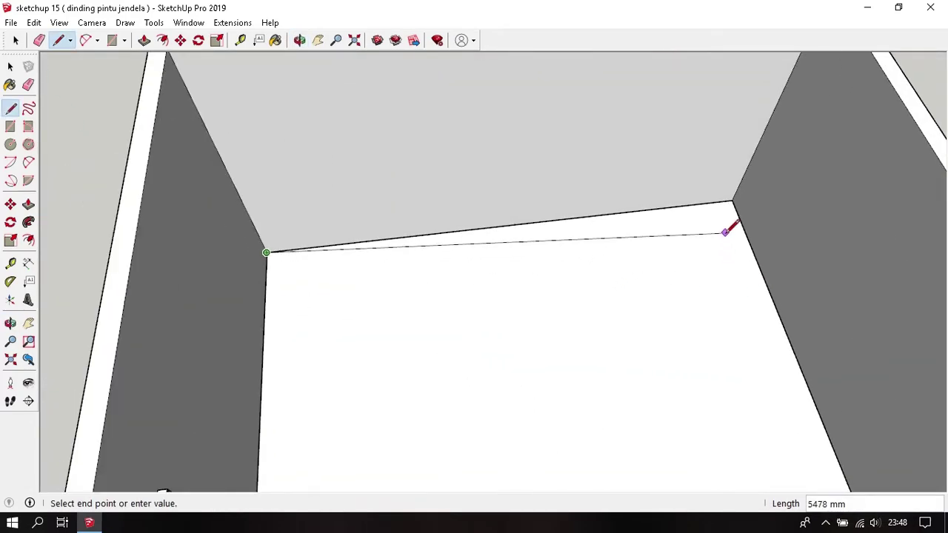
{"action": "scroll", "coordinate": [740, 194], "scroll_direction": "down", "scroll_amount": 3}
{"action": "mouse_move", "coordinate": [676, 318]}
{"action": "middle_mouse_down"}
{"action": "mouse_move", "coordinate": [818, 332]}
{"action": "mouse_move", "coordinate": [683, 296]}
{"action": "mouse_move", "coordinate": [740, 269]}
{"action": "mouse_move", "coordinate": [576, 306]}
{"action": "mouse_move", "coordinate": [469, 291]}
{"action": "mouse_move", "coordinate": [800, 327]}
{"action": "middle_mouse_up"}
{"action": "scroll", "coordinate": [684, 296], "scroll_direction": "up", "scroll_amount": 3}
{"action": "left_click", "coordinate": [698, 254]}
{"action": "scroll", "coordinate": [694, 264], "scroll_direction": "up", "scroll_amount": 3}
{"action": "mouse_move", "coordinate": [694, 265]}
{"action": "middle_mouse_down"}
{"action": "mouse_move", "coordinate": [518, 244]}
{"action": "mouse_move", "coordinate": [554, 258]}
{"action": "middle_mouse_up"}
{"action": "scroll", "coordinate": [434, 234], "scroll_direction": "up", "scroll_amount": 3}
{"action": "scroll", "coordinate": [408, 188], "scroll_direction": "up", "scroll_amount": 2}
{"action": "left_click", "coordinate": [408, 188]}
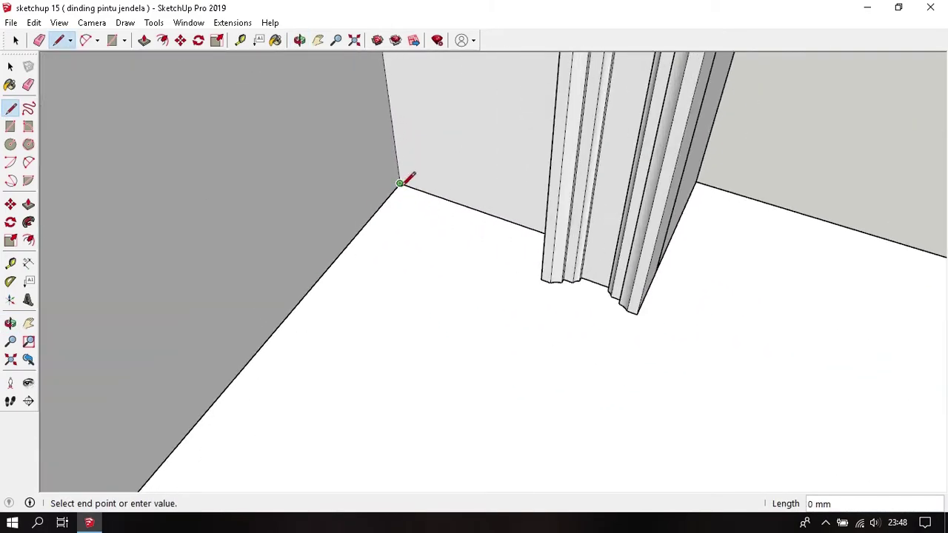
{"action": "mouse_move", "coordinate": [408, 188]}
{"action": "middle_mouse_down"}
{"action": "mouse_move", "coordinate": [485, 299]}
{"action": "mouse_move", "coordinate": [701, 256]}
{"action": "middle_mouse_up"}
{"action": "left_click", "coordinate": [717, 256]}
{"action": "key", "text": "space"}
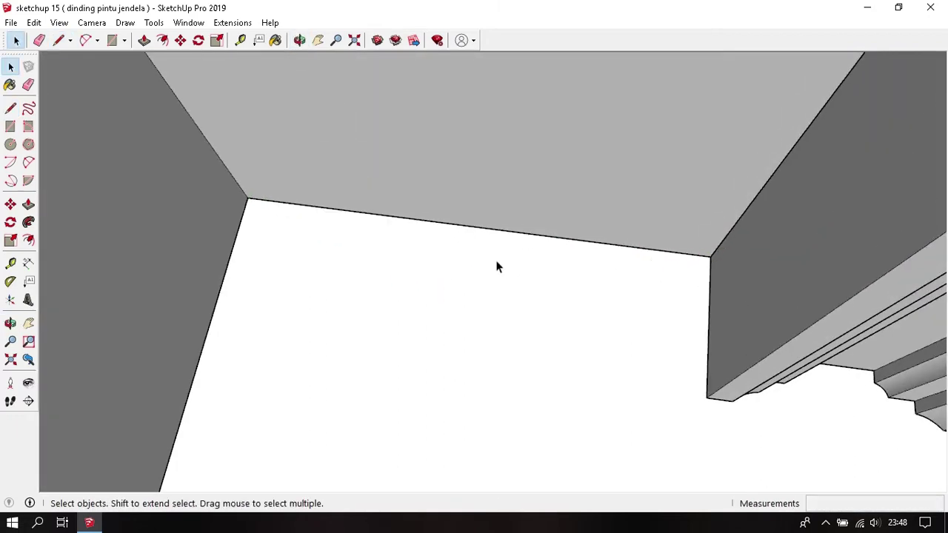
- Orbit around the room to check the path and face the skirting profile beside the door
{"action": "middle_click_drag", "start_coordinate": [495, 267], "coordinate": [393, 279]}
{"action": "scroll", "coordinate": [392, 279], "scroll_direction": "down", "scroll_amount": 2}
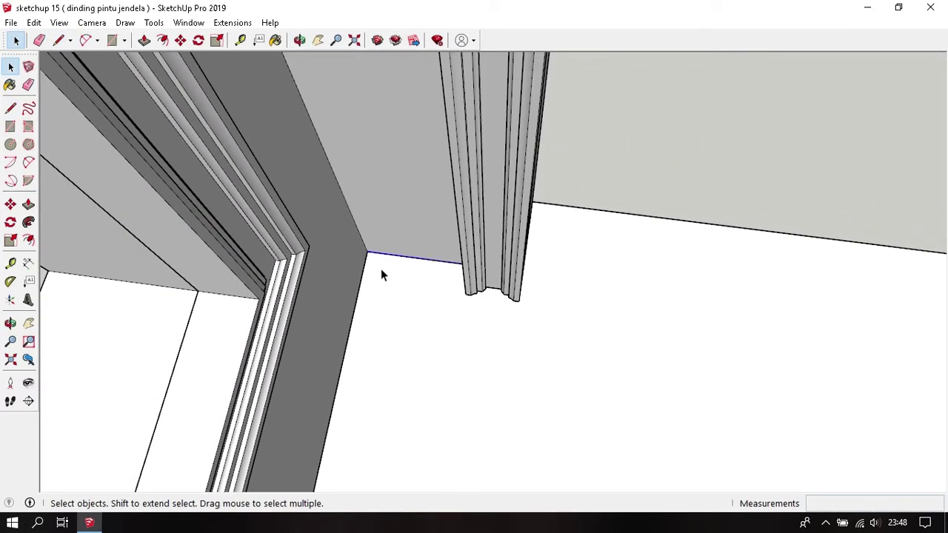
{"action": "mouse_move", "coordinate": [361, 296]}
{"action": "middle_mouse_down"}
{"action": "mouse_move", "coordinate": [466, 328]}
{"action": "mouse_move", "coordinate": [501, 324]}
{"action": "mouse_move", "coordinate": [308, 380]}
{"action": "mouse_move", "coordinate": [594, 192]}
{"action": "mouse_move", "coordinate": [141, 167]}
{"action": "mouse_move", "coordinate": [343, 171]}
{"action": "mouse_move", "coordinate": [369, 219]}
{"action": "middle_mouse_up"}
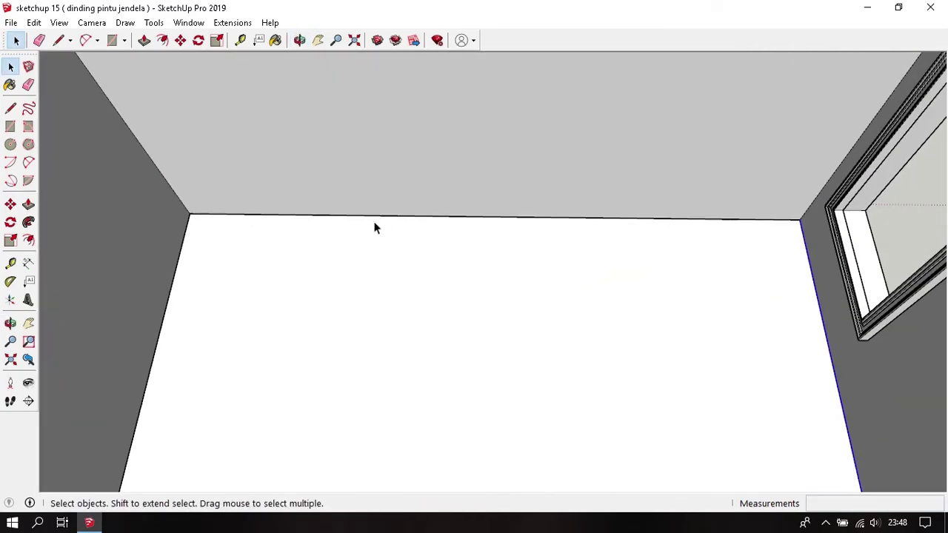
{"action": "scroll", "coordinate": [414, 244], "scroll_direction": "down", "scroll_amount": 3}
{"action": "mouse_move", "coordinate": [463, 271]}
{"action": "middle_mouse_down"}
{"action": "mouse_move", "coordinate": [622, 180]}
{"action": "mouse_move", "coordinate": [520, 367]}
{"action": "middle_mouse_up"}
{"action": "scroll", "coordinate": [518, 352], "scroll_direction": "up", "scroll_amount": 2}
{"action": "scroll", "coordinate": [518, 337], "scroll_direction": "down", "scroll_amount": 3}
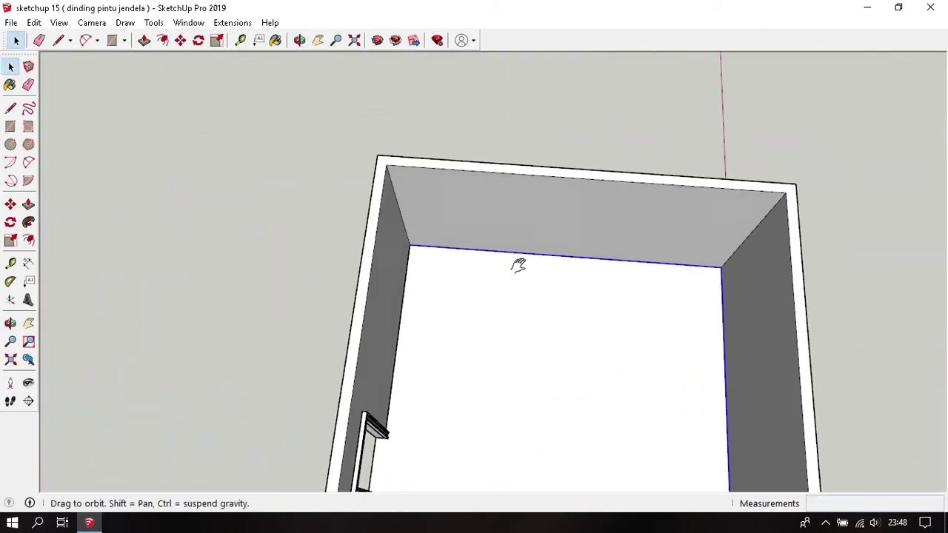
{"action": "middle_click_drag", "start_coordinate": [518, 264], "coordinate": [367, 313]}
{"action": "scroll", "coordinate": [368, 307], "scroll_direction": "up", "scroll_amount": 3}
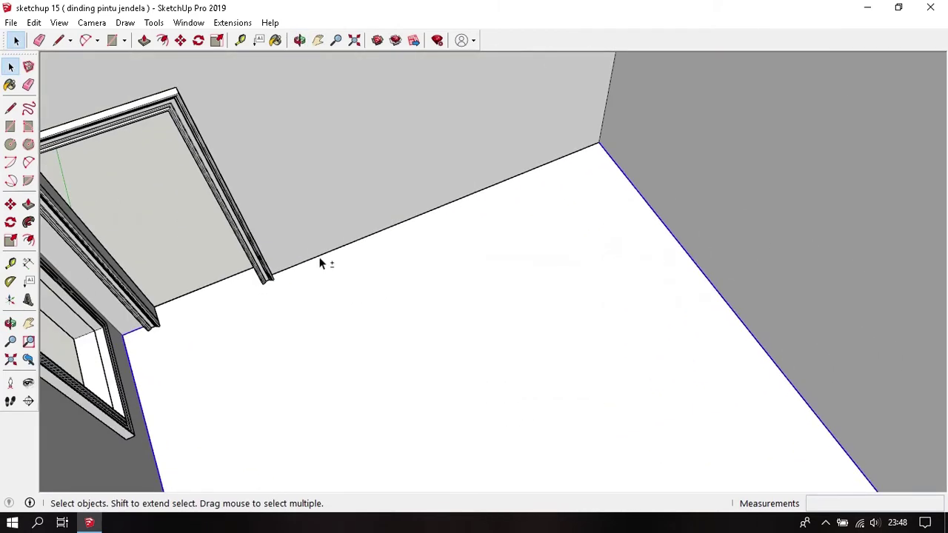
{"action": "scroll", "coordinate": [320, 262], "scroll_direction": "up", "scroll_amount": 2}
{"action": "middle_click_drag", "start_coordinate": [320, 262], "coordinate": [275, 137]}
{"action": "scroll", "coordinate": [442, 274], "scroll_direction": "up", "scroll_amount": 2}
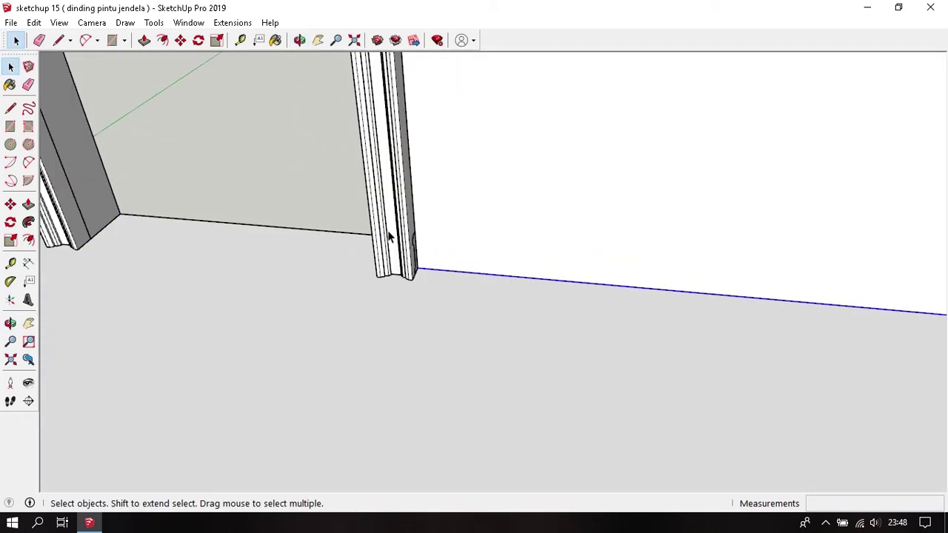
{"action": "scroll", "coordinate": [442, 274], "scroll_direction": "up", "scroll_amount": 2}
{"action": "middle_click_drag", "start_coordinate": [442, 274], "coordinate": [252, 280]}
{"action": "scroll", "coordinate": [467, 326], "scroll_direction": "up", "scroll_amount": 2}
{"action": "scroll", "coordinate": [467, 326], "scroll_direction": "up", "scroll_amount": 2}
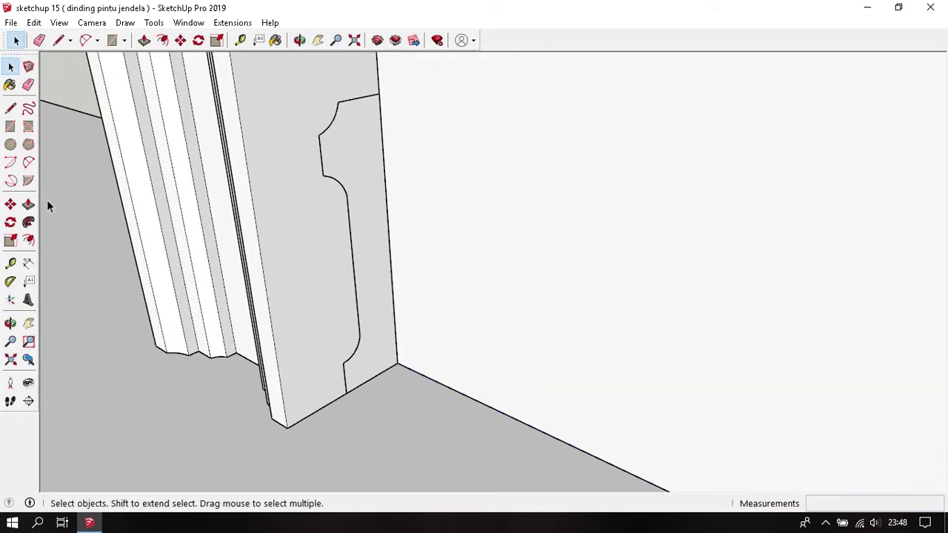
- Sweep the skirting profile along the wall path with Follow Me
{"action": "left_click", "coordinate": [28, 223]}
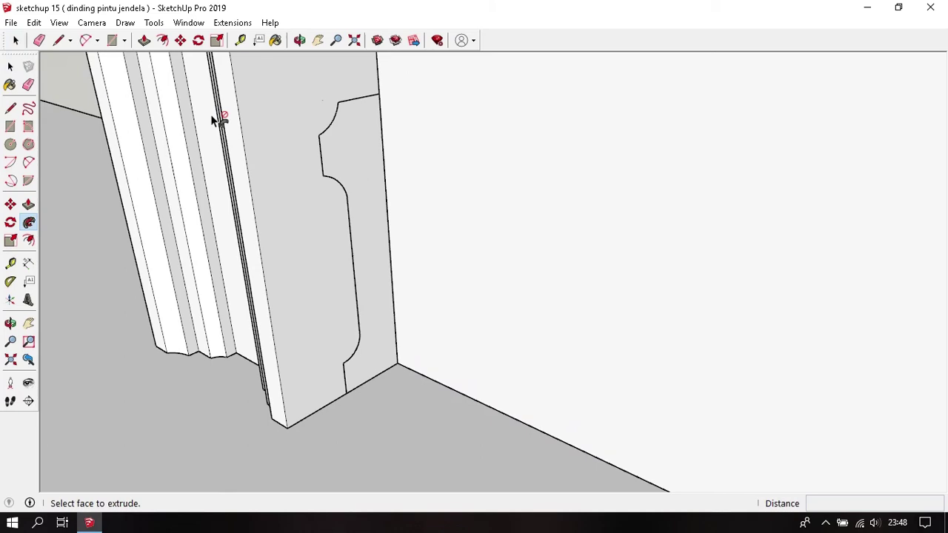
{"action": "left_click", "coordinate": [335, 144]}
{"action": "key", "text": "space"}
{"action": "scroll", "coordinate": [357, 175], "scroll_direction": "down", "scroll_amount": 3}
{"action": "middle_click_drag", "start_coordinate": [357, 175], "coordinate": [383, 201]}
{"action": "scroll", "coordinate": [497, 214], "scroll_direction": "up", "scroll_amount": 2}
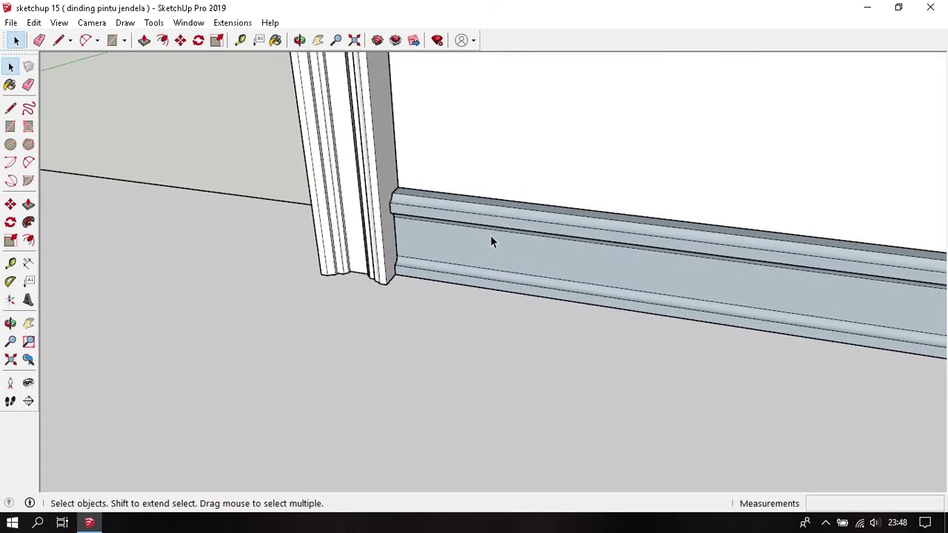
{"action": "scroll", "coordinate": [452, 371], "scroll_direction": "down", "scroll_amount": 1}
{"action": "scroll", "coordinate": [452, 370], "scroll_direction": "down", "scroll_amount": 2}
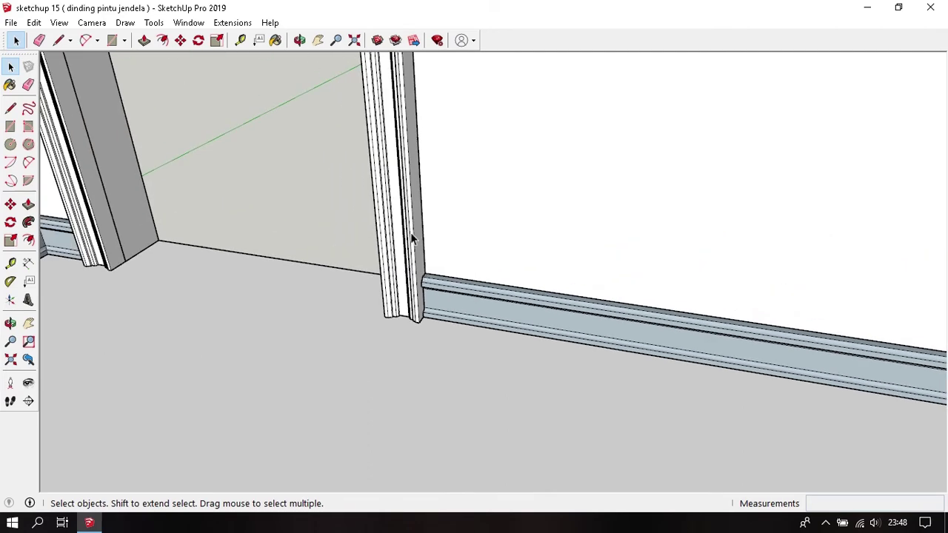
{"action": "scroll", "coordinate": [426, 276], "scroll_direction": "up", "scroll_amount": 3}
{"action": "scroll", "coordinate": [437, 296], "scroll_direction": "up", "scroll_amount": 2}
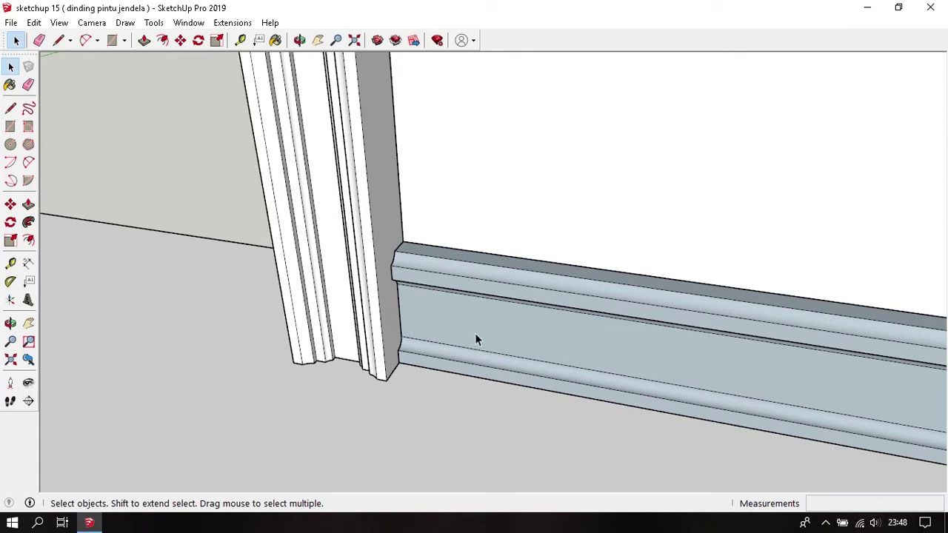
- Select the entire skirting board and reverse its faces so they face outward
{"action": "left_click", "coordinate": [440, 310]}
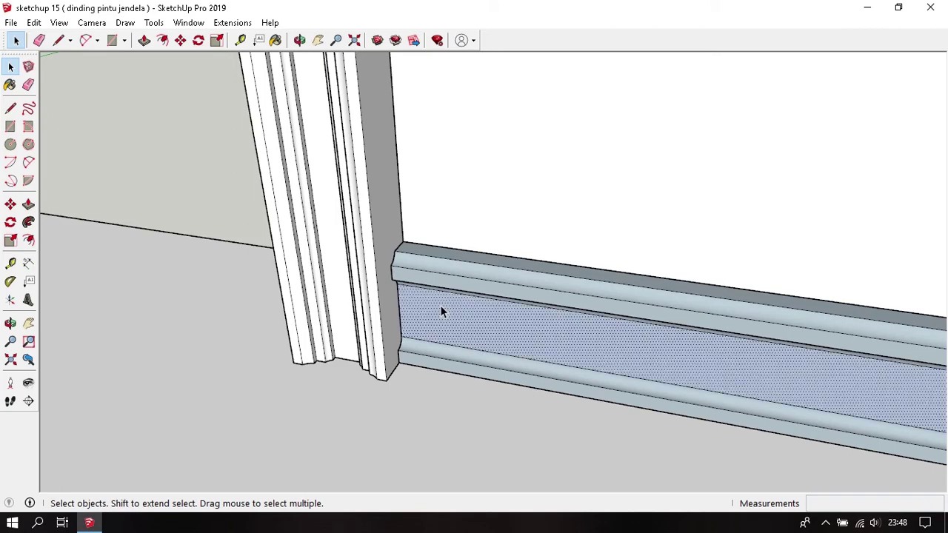
{"action": "scroll", "coordinate": [440, 307], "scroll_direction": "down", "scroll_amount": 2}
{"action": "left_click", "coordinate": [435, 280]}
{"action": "triple_click", "coordinate": [436, 280]}
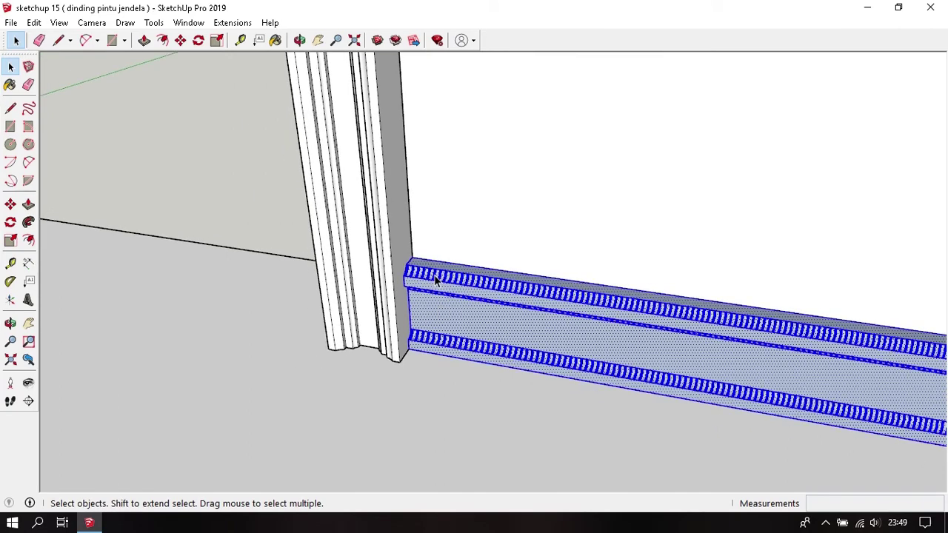
{"action": "right_click", "coordinate": [444, 303]}
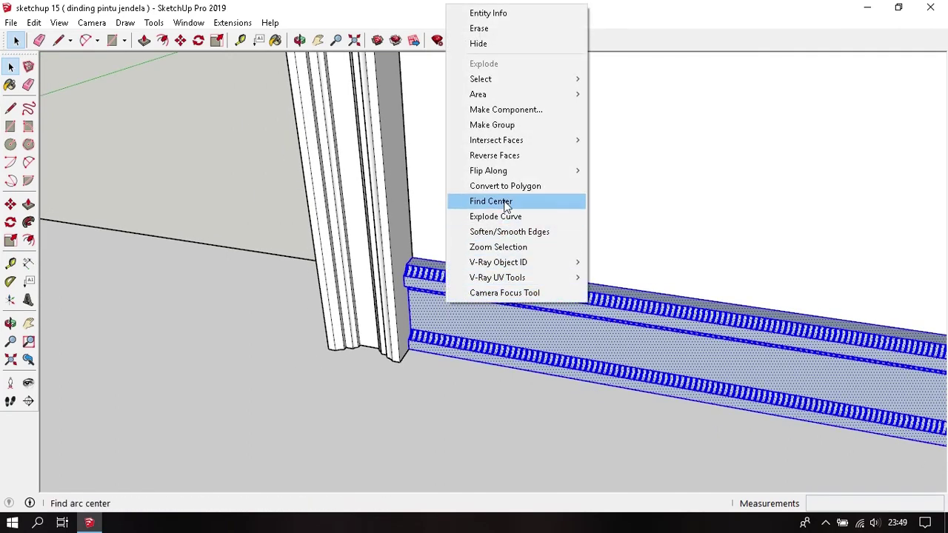
{"action": "left_click", "coordinate": [508, 156]}
{"action": "scroll", "coordinate": [518, 333], "scroll_direction": "down", "scroll_amount": 2}
{"action": "scroll", "coordinate": [518, 337], "scroll_direction": "down", "scroll_amount": 2}
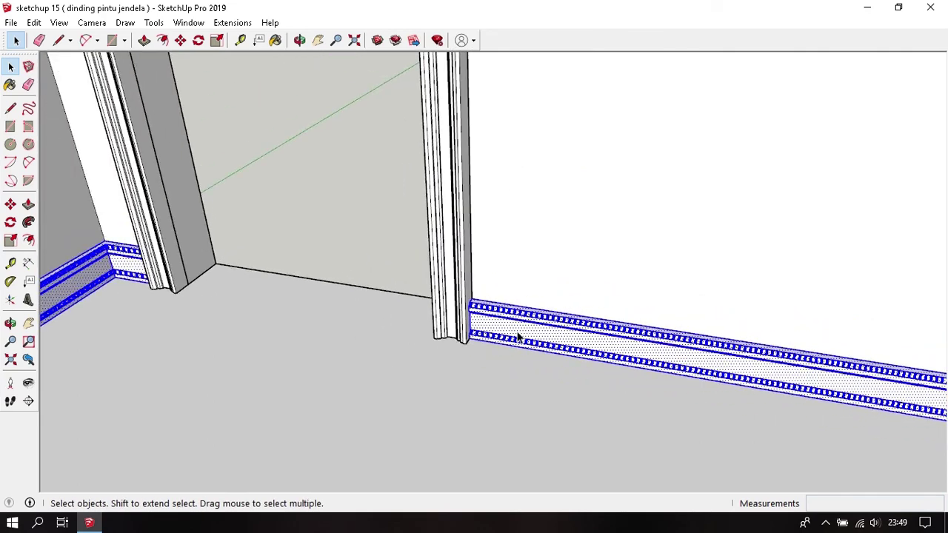
- Make the skirting board a group and clear the selection
{"action": "right_click", "coordinate": [508, 328]}
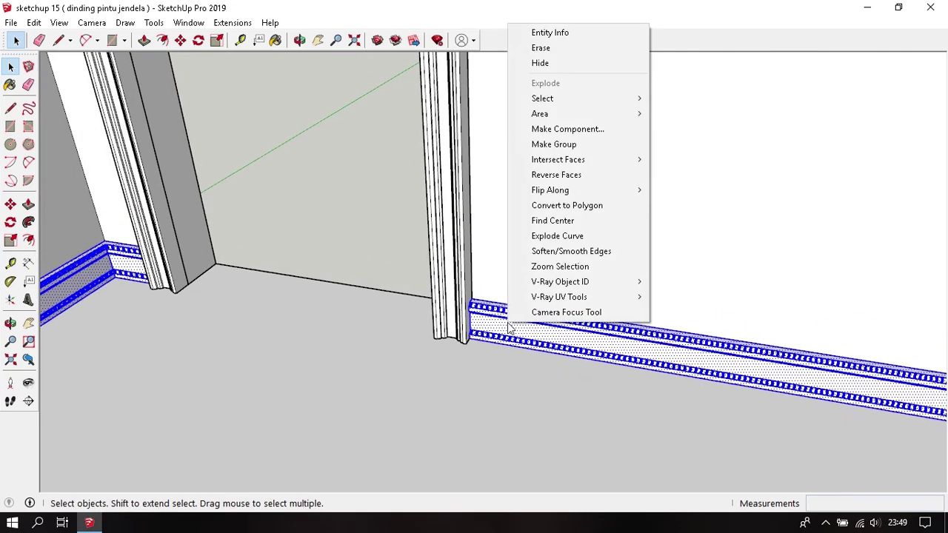
{"action": "left_click", "coordinate": [580, 145]}
{"action": "left_click", "coordinate": [564, 250]}
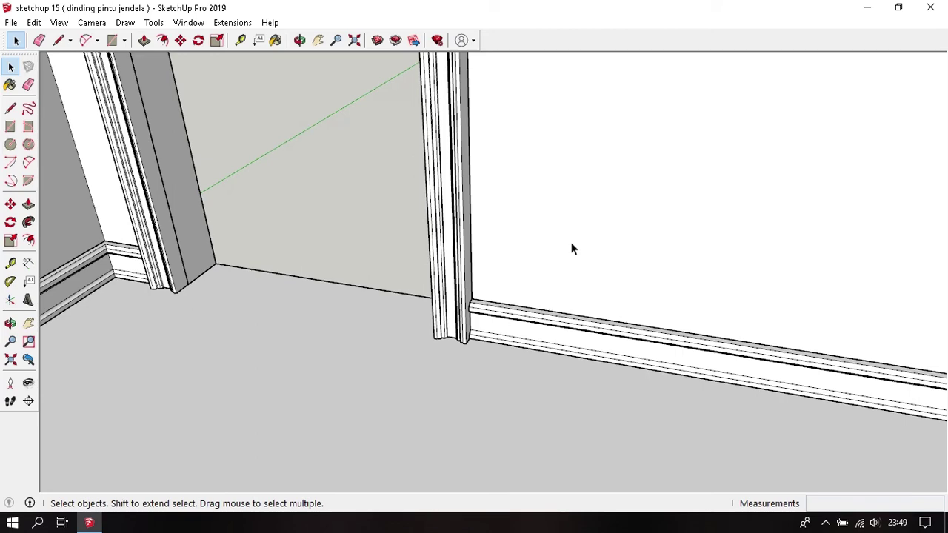
- Orbit past the door and window wall and zoom in on the wall corner at ceiling level
{"action": "mouse_move", "coordinate": [571, 249]}
{"action": "middle_mouse_down"}
{"action": "mouse_move", "coordinate": [567, 283]}
{"action": "mouse_move", "coordinate": [521, 340]}
{"action": "mouse_move", "coordinate": [454, 273]}
{"action": "mouse_move", "coordinate": [271, 209]}
{"action": "mouse_move", "coordinate": [307, 245]}
{"action": "mouse_move", "coordinate": [451, 247]}
{"action": "mouse_move", "coordinate": [554, 303]}
{"action": "mouse_move", "coordinate": [817, 291]}
{"action": "mouse_move", "coordinate": [469, 314]}
{"action": "mouse_move", "coordinate": [770, 298]}
{"action": "mouse_move", "coordinate": [498, 321]}
{"action": "mouse_move", "coordinate": [630, 311]}
{"action": "middle_mouse_up"}
{"action": "mouse_move", "coordinate": [700, 325]}
{"action": "middle_mouse_down"}
{"action": "mouse_move", "coordinate": [434, 324]}
{"action": "mouse_move", "coordinate": [718, 250]}
{"action": "mouse_move", "coordinate": [628, 334]}
{"action": "mouse_move", "coordinate": [562, 342]}
{"action": "mouse_move", "coordinate": [624, 333]}
{"action": "mouse_move", "coordinate": [471, 387]}
{"action": "mouse_move", "coordinate": [495, 328]}
{"action": "mouse_move", "coordinate": [511, 317]}
{"action": "middle_mouse_up"}
{"action": "scroll", "coordinate": [582, 328], "scroll_direction": "up", "scroll_amount": 2}
{"action": "scroll", "coordinate": [582, 327], "scroll_direction": "up", "scroll_amount": 2}
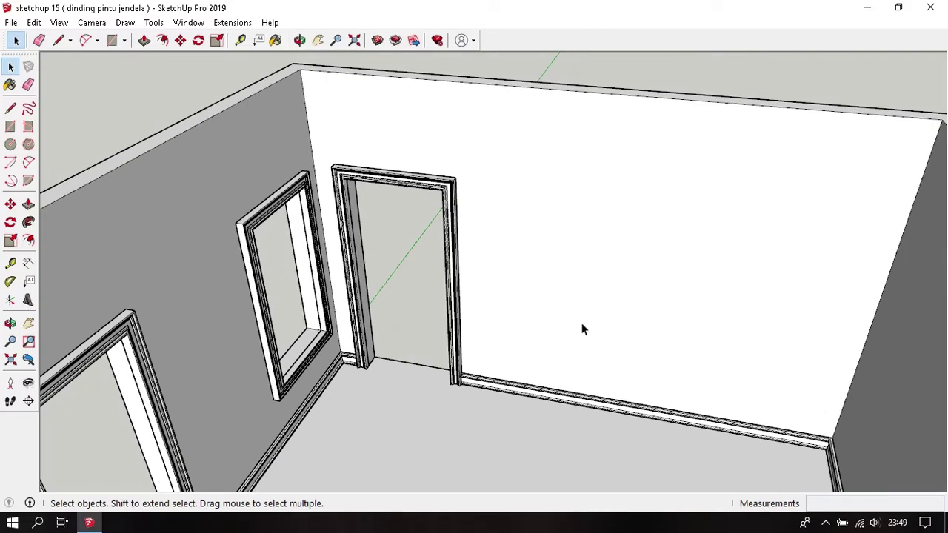
{"action": "scroll", "coordinate": [582, 328], "scroll_direction": "up", "scroll_amount": 2}
{"action": "mouse_move", "coordinate": [578, 293]}
{"action": "middle_mouse_down"}
{"action": "mouse_move", "coordinate": [642, 406]}
{"action": "mouse_move", "coordinate": [497, 186]}
{"action": "mouse_move", "coordinate": [309, 91]}
{"action": "middle_mouse_up"}
{"action": "scroll", "coordinate": [397, 182], "scroll_direction": "up", "scroll_amount": 2}
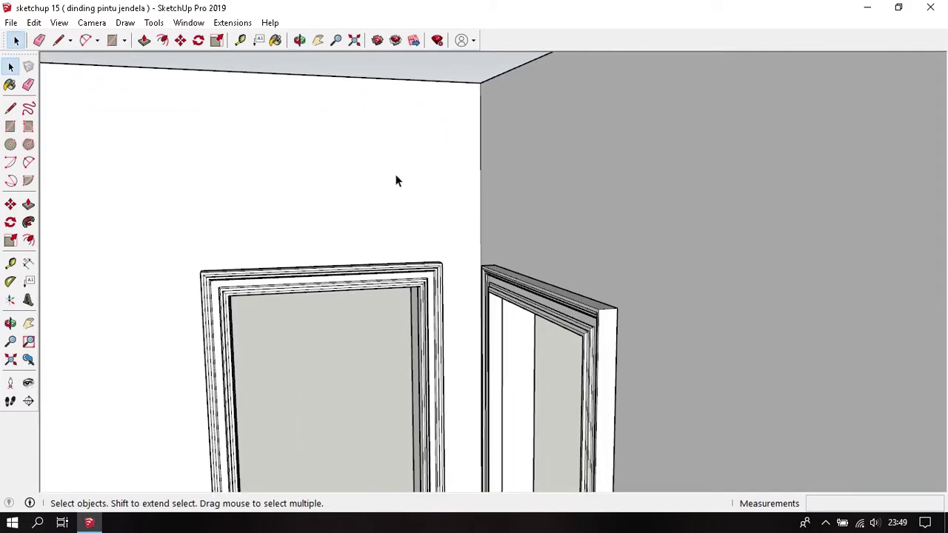
{"action": "scroll", "coordinate": [464, 151], "scroll_direction": "up", "scroll_amount": 2}
{"action": "mouse_move", "coordinate": [463, 152]}
{"action": "middle_mouse_down"}
{"action": "mouse_move", "coordinate": [493, 136]}
{"action": "mouse_move", "coordinate": [489, 197]}
{"action": "middle_mouse_up"}
{"action": "scroll", "coordinate": [493, 136], "scroll_direction": "up", "scroll_amount": 2}
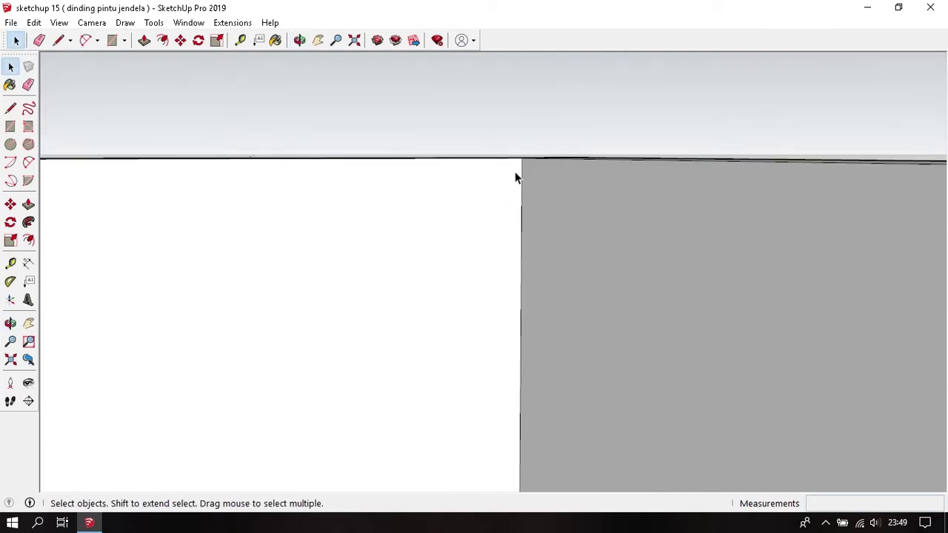
- Draw a 250 by 150 mm rectangle starting at the wall's top corner
{"action": "key", "text": "r"}
{"action": "left_click", "coordinate": [521, 159]}
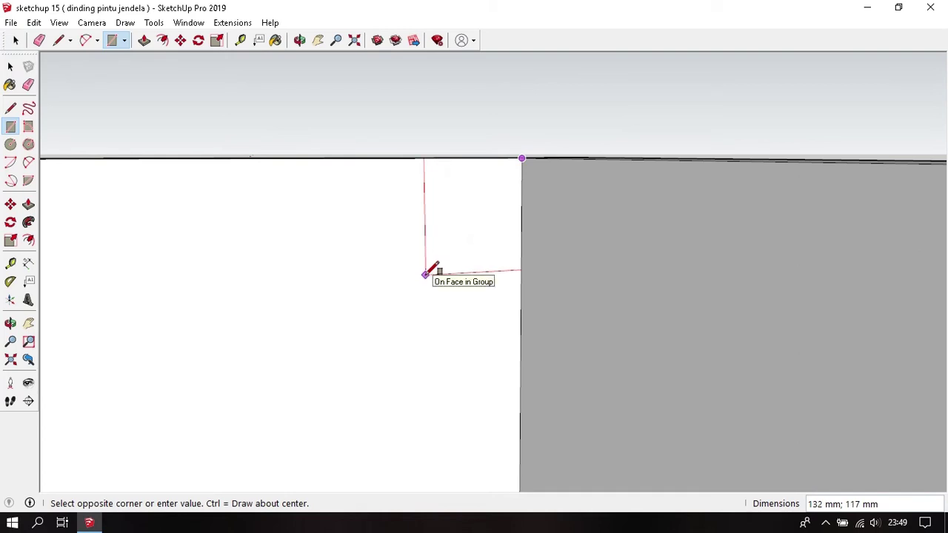
{"action": "type", "text": "250;150"}
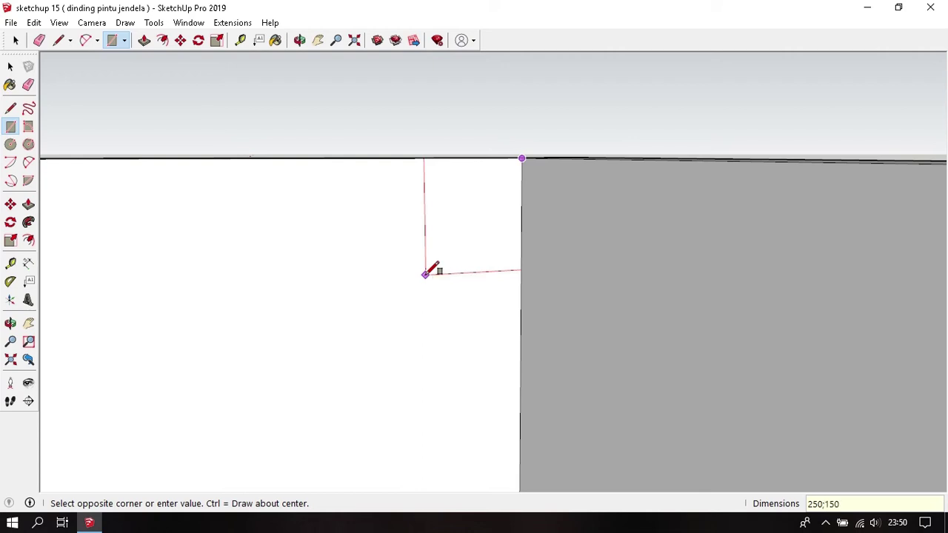
{"action": "key", "text": "Return"}
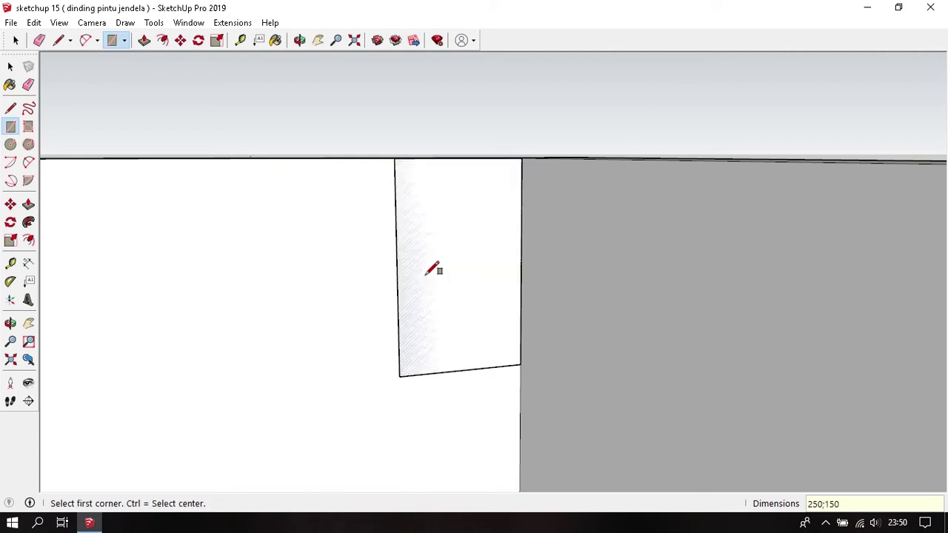
- Check the rectangle's width and height with the Tape Measure, then select the new face
{"action": "key", "text": "t"}
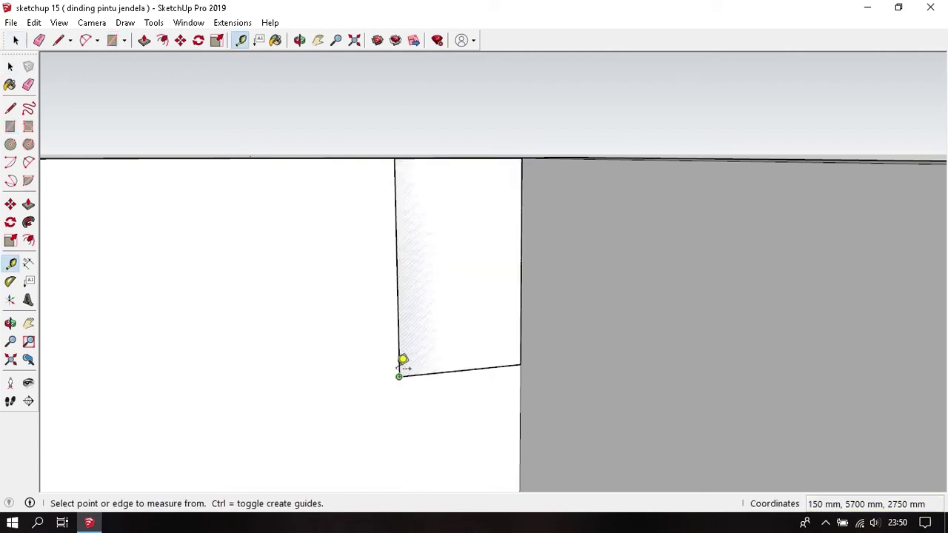
{"action": "left_click", "coordinate": [399, 376]}
{"action": "left_click", "coordinate": [520, 362]}
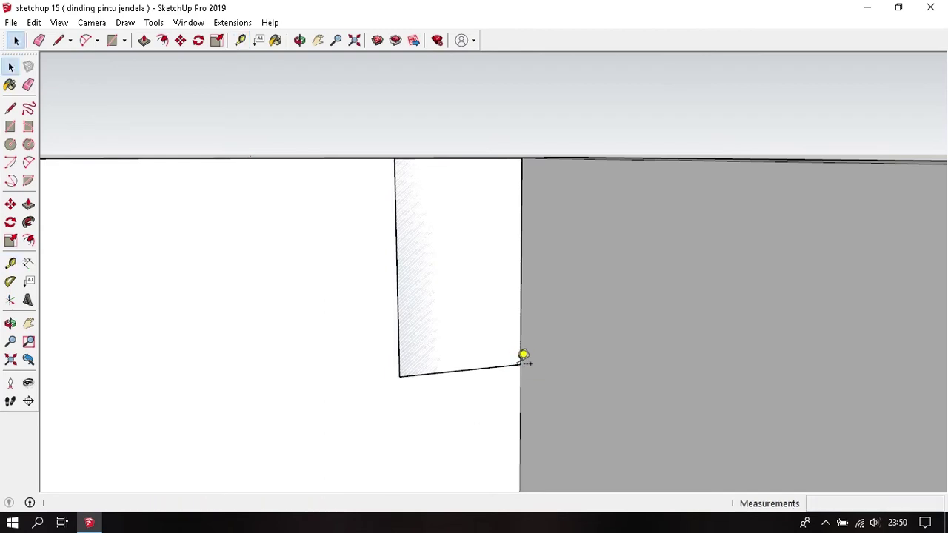
{"action": "left_click", "coordinate": [398, 376]}
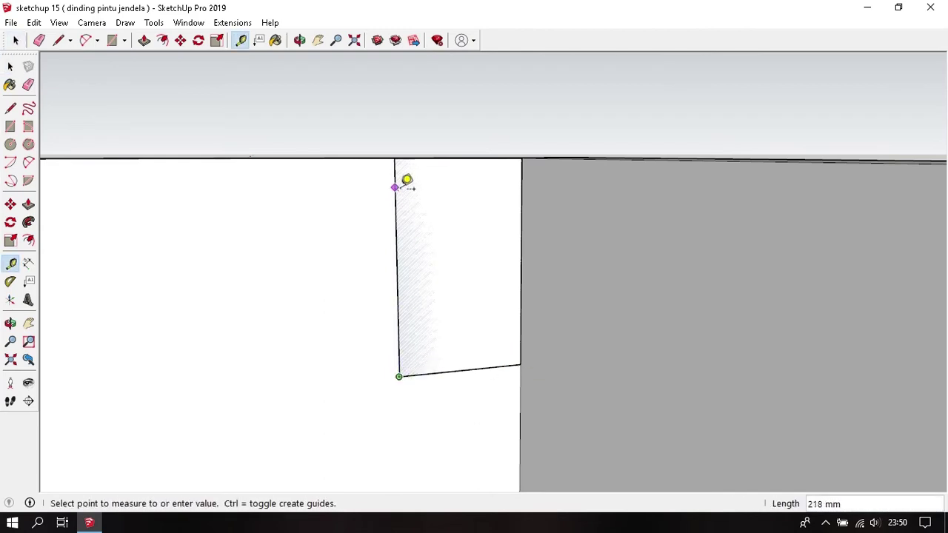
{"action": "key", "text": "space"}
{"action": "left_click", "coordinate": [405, 182]}
{"action": "scroll", "coordinate": [405, 183], "scroll_direction": "down", "scroll_amount": 1}
{"action": "scroll", "coordinate": [405, 182], "scroll_direction": "down", "scroll_amount": 1}
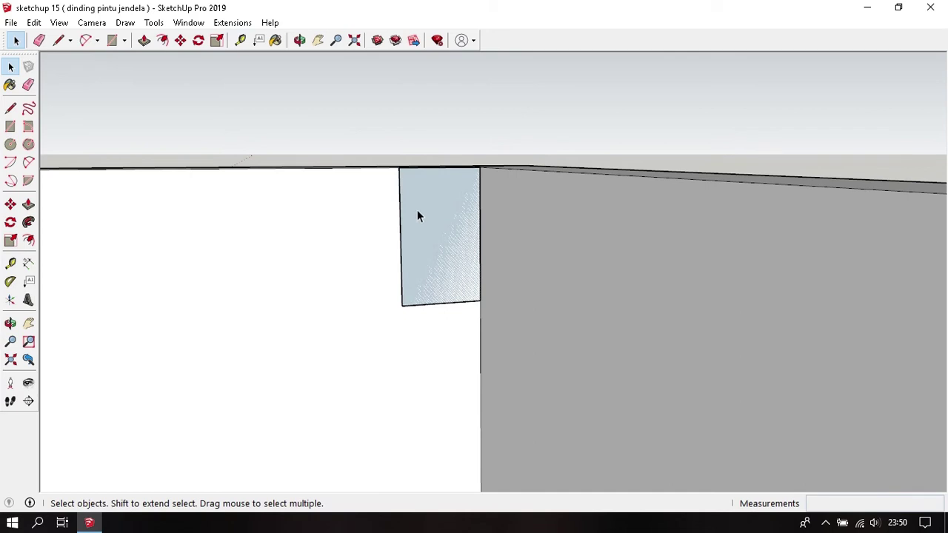
{"action": "scroll", "coordinate": [442, 189], "scroll_direction": "up", "scroll_amount": 1}
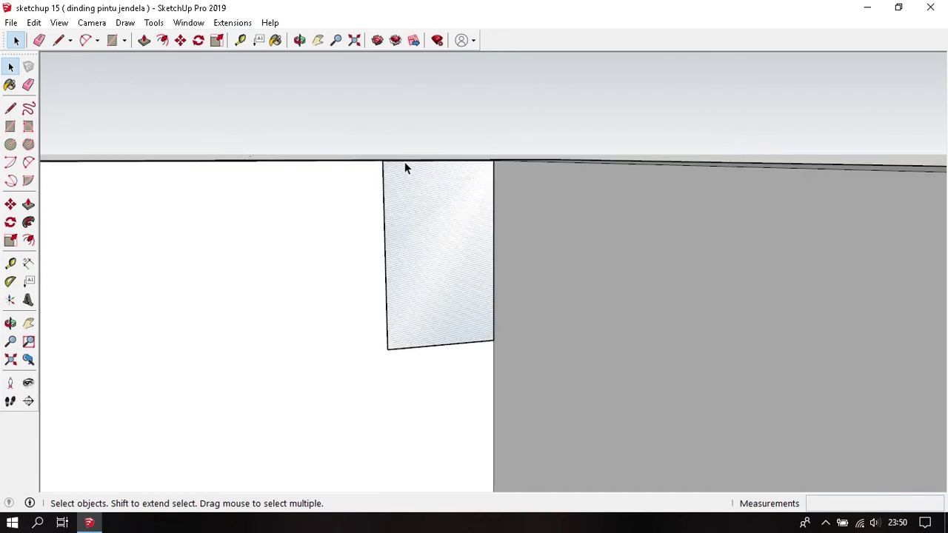
- Copy the top edge downward at 40, 90, 50 and 30 mm, then measure the remaining height
{"action": "key", "text": "m"}
{"action": "key", "text": "ctrl"}
{"action": "left_click", "coordinate": [382, 160]}
{"action": "type", "text": "40"}
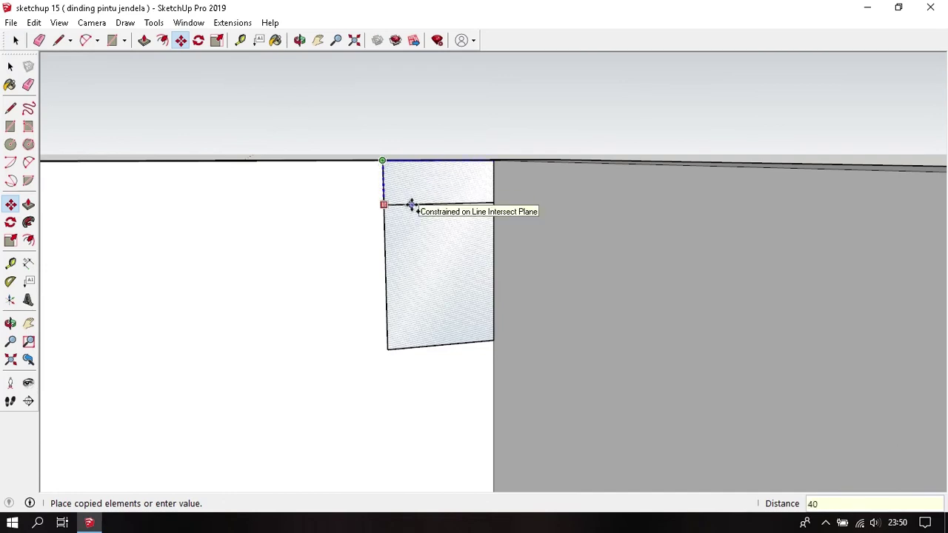
{"action": "key", "text": "Return"}
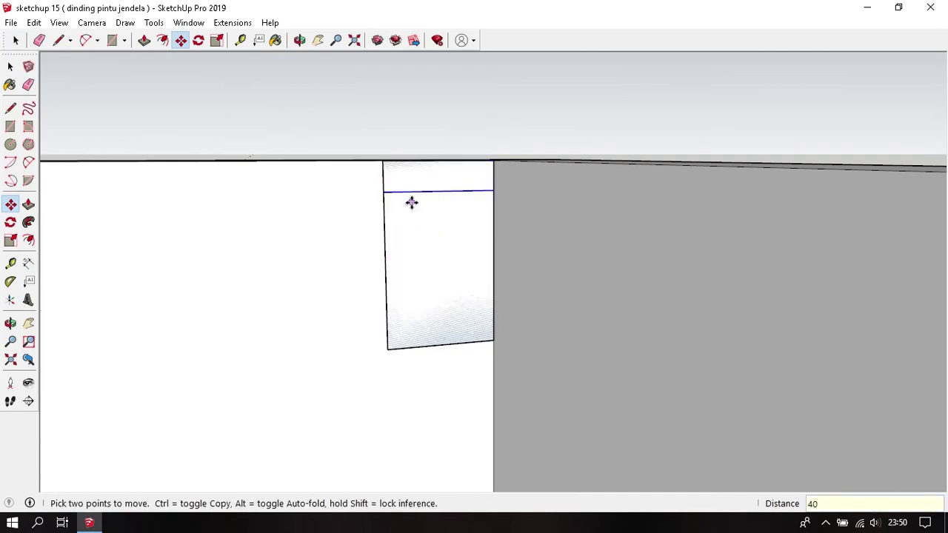
{"action": "left_click", "coordinate": [384, 191]}
{"action": "type", "text": "90"}
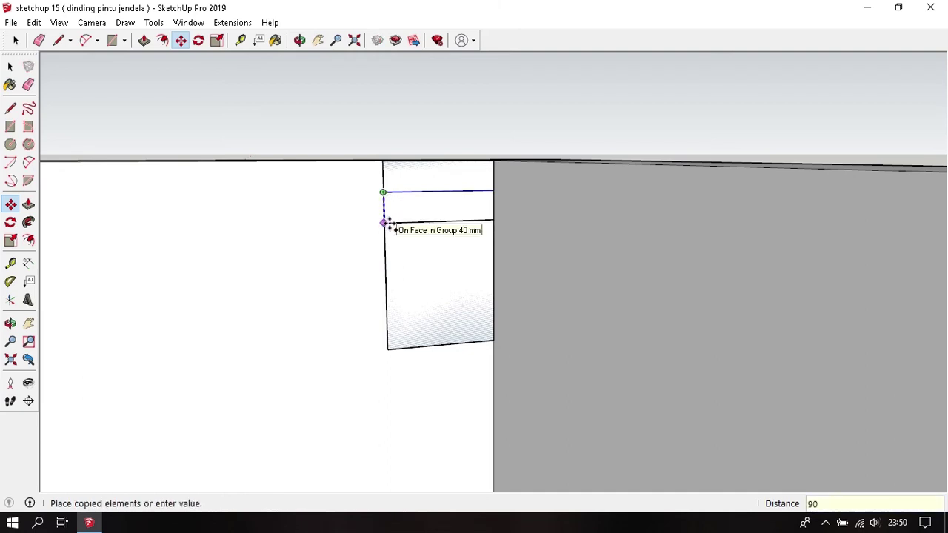
{"action": "key", "text": "Return"}
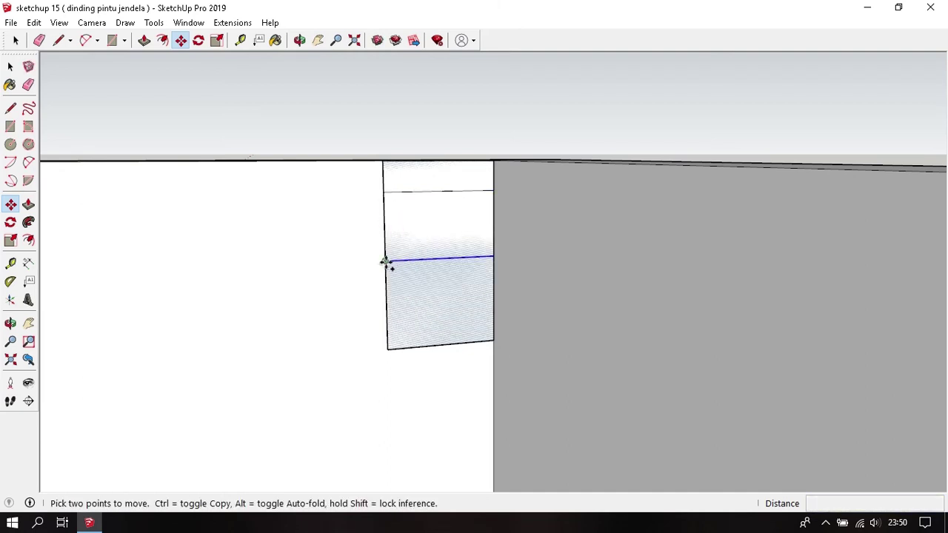
{"action": "left_click", "coordinate": [384, 260]}
{"action": "type", "text": "50"}
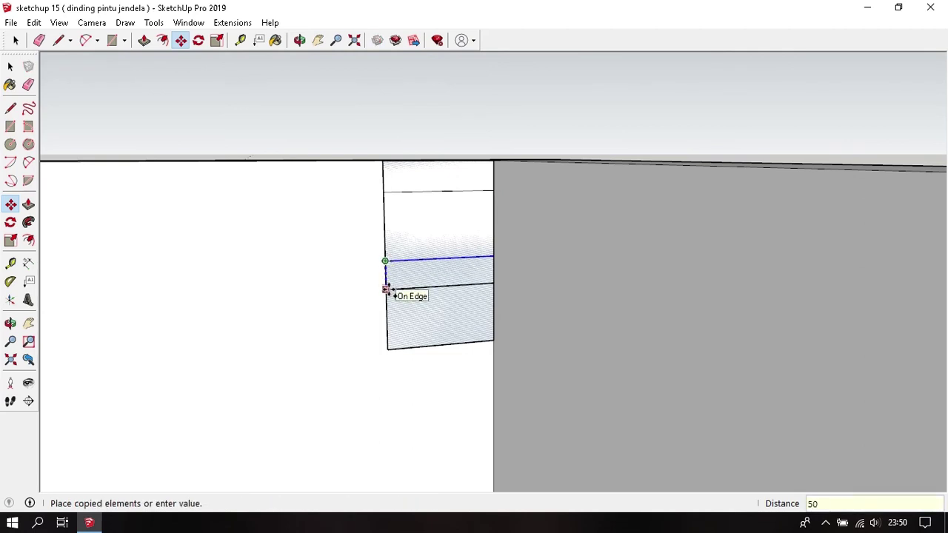
{"action": "key", "text": "Return"}
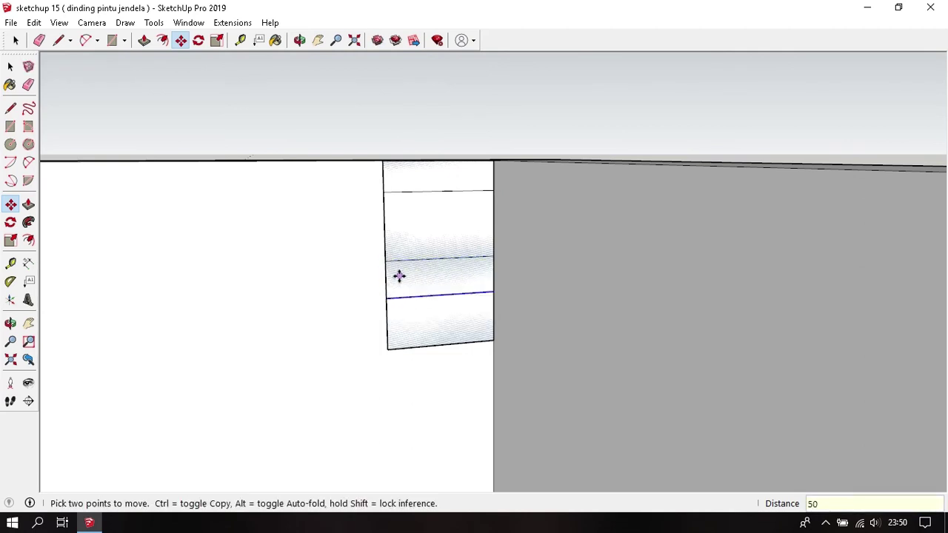
{"action": "left_click", "coordinate": [385, 299]}
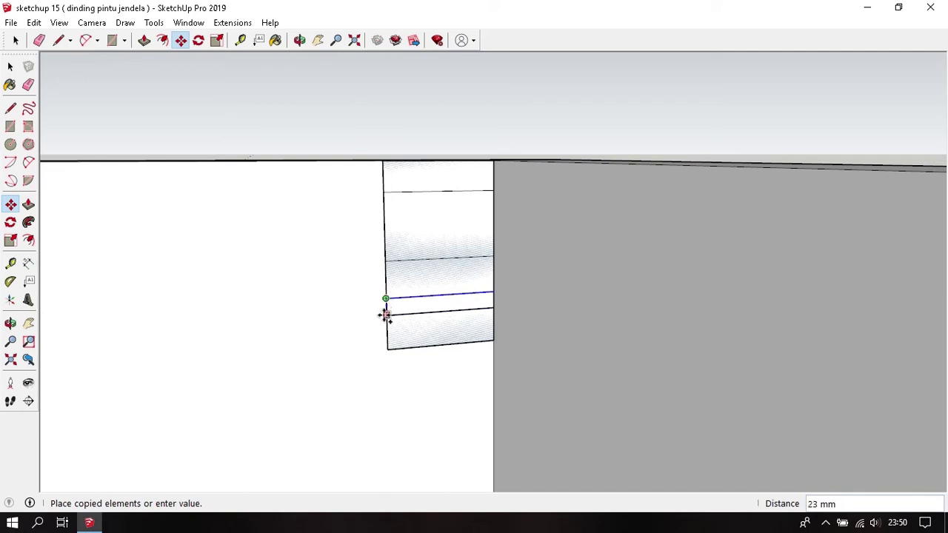
{"action": "type", "text": "30"}
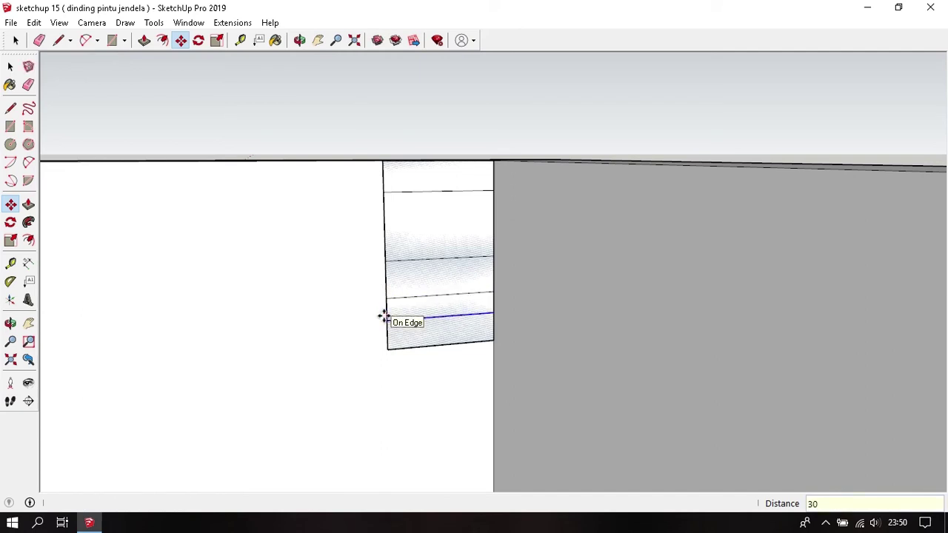
{"action": "key", "text": "Return"}
{"action": "key", "text": "t"}
{"action": "left_click", "coordinate": [386, 321]}
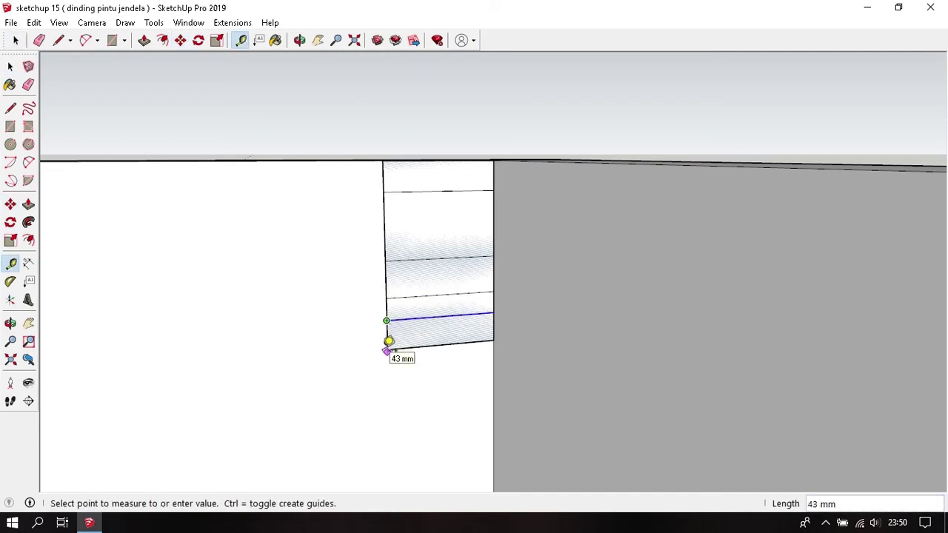
{"action": "key", "text": "Escape"}
{"action": "key", "text": "space"}
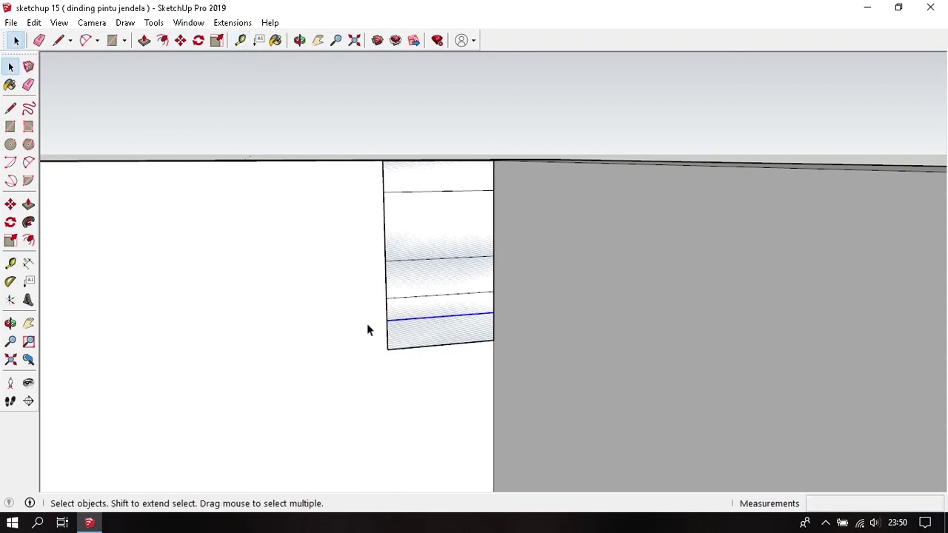
- Copy the left vertical edge 15 mm right, then another copy 50 mm further right
{"action": "middle_click_drag", "start_coordinate": [367, 330], "coordinate": [326, 311]}
{"action": "mouse_move", "coordinate": [348, 119]}
{"action": "left_mouse_down"}
{"action": "mouse_move", "coordinate": [424, 354]}
{"action": "mouse_move", "coordinate": [411, 408]}
{"action": "left_mouse_up"}
{"action": "key", "text": "m"}
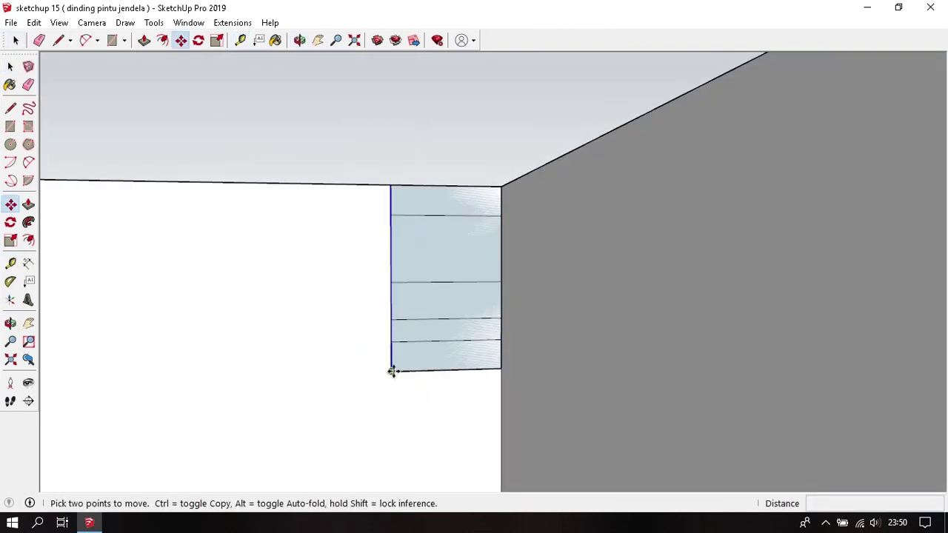
{"action": "left_click", "coordinate": [392, 371]}
{"action": "key", "text": "ctrl"}
{"action": "left_click", "coordinate": [393, 372]}
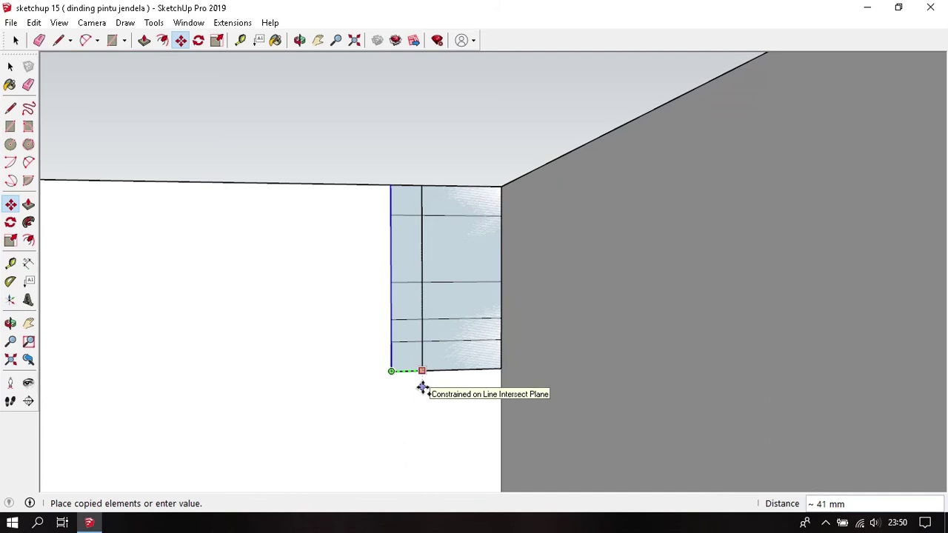
{"action": "type", "text": "15"}
{"action": "key", "text": "Return"}
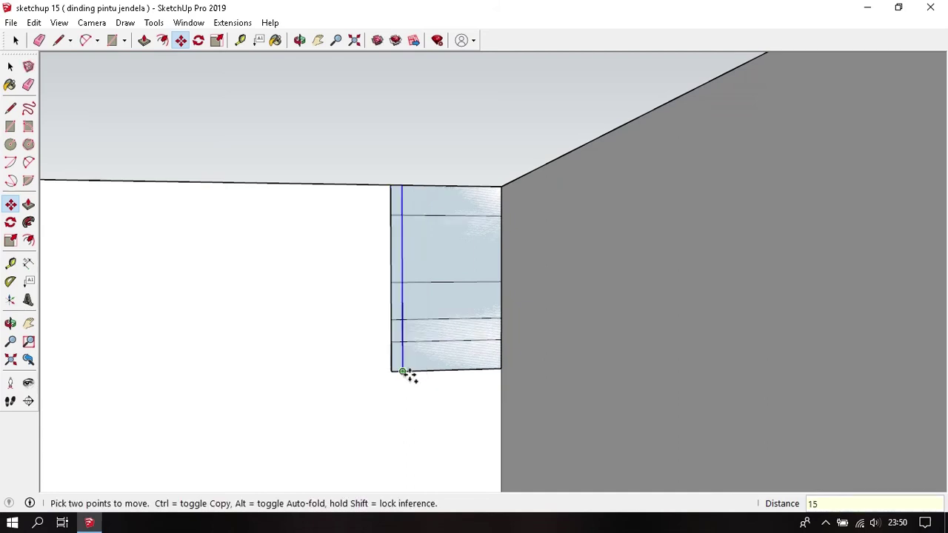
{"action": "left_click", "coordinate": [401, 370]}
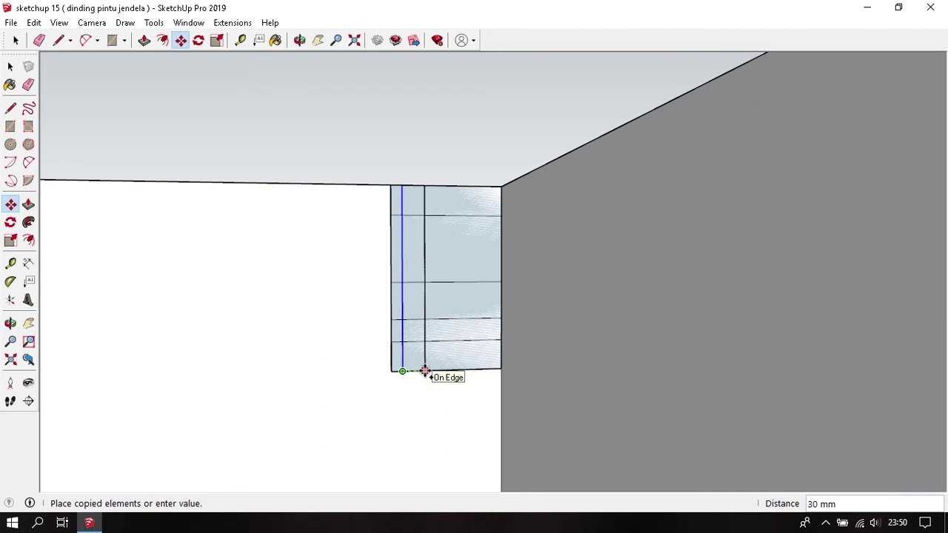
{"action": "type", "text": "50"}
{"action": "key", "text": "Return"}
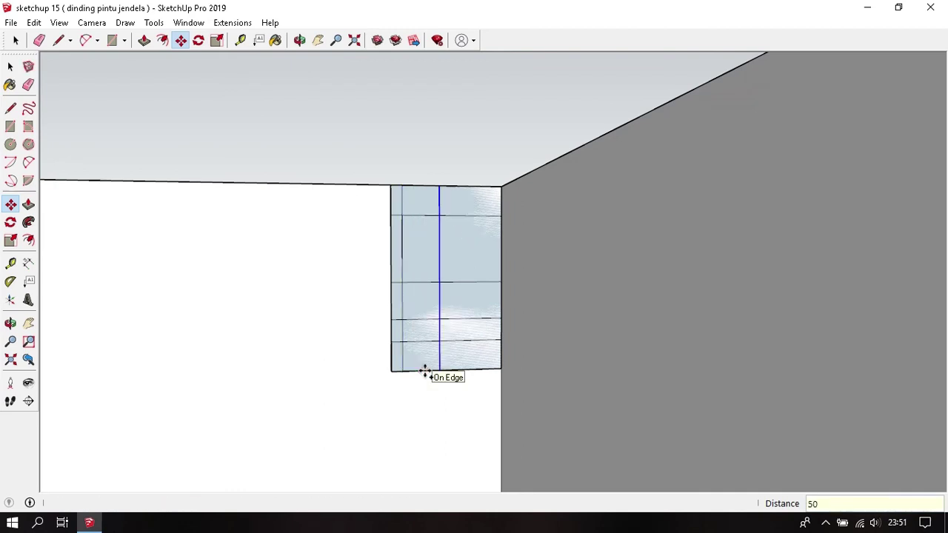
- Add three more vertical line copies, each 15 mm further to the right
{"action": "left_click", "coordinate": [439, 370]}
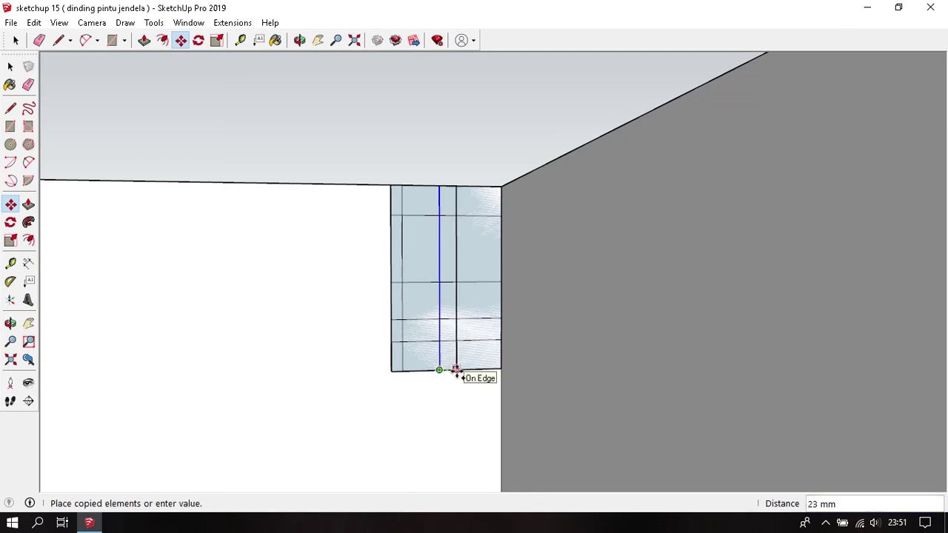
{"action": "type", "text": "5"}
{"action": "key", "text": "Return"}
{"action": "scroll", "coordinate": [455, 370], "scroll_direction": "up", "scroll_amount": 2}
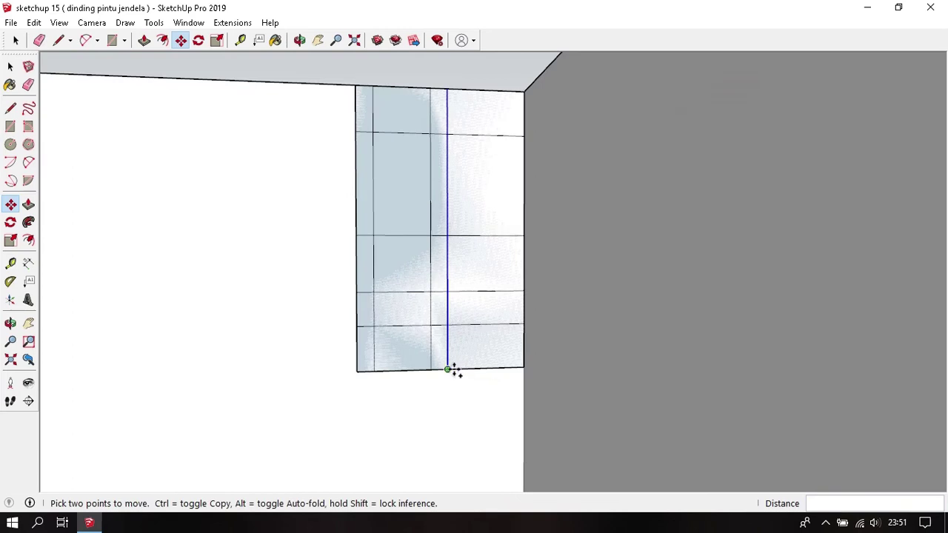
{"action": "left_click", "coordinate": [447, 369]}
{"action": "type", "text": "5"}
{"action": "key", "text": "Return"}
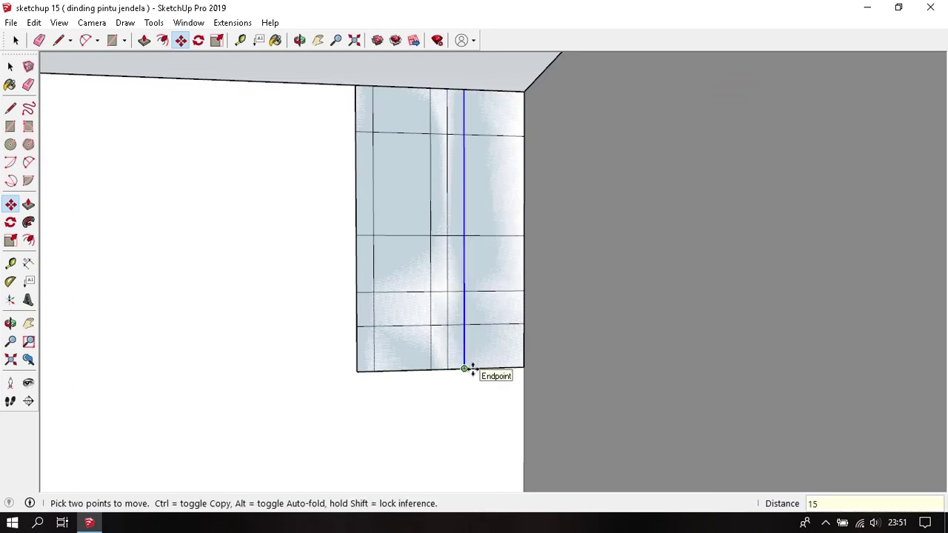
{"action": "left_click", "coordinate": [465, 368]}
{"action": "type", "text": "1"}
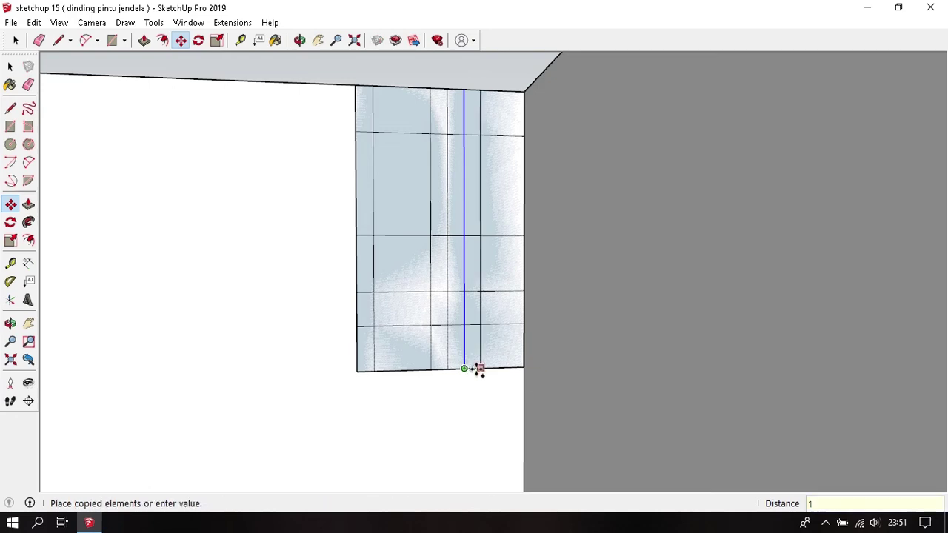
{"action": "type", "text": "5"}
{"action": "key", "text": "Return"}
{"action": "key", "text": "space"}
- Measure from the last vertical line and tilt the view toward the ceiling corner
{"action": "scroll", "coordinate": [469, 371], "scroll_direction": "up", "scroll_amount": 1}
{"action": "scroll", "coordinate": [469, 371], "scroll_direction": "up", "scroll_amount": 1}
{"action": "key", "text": "t"}
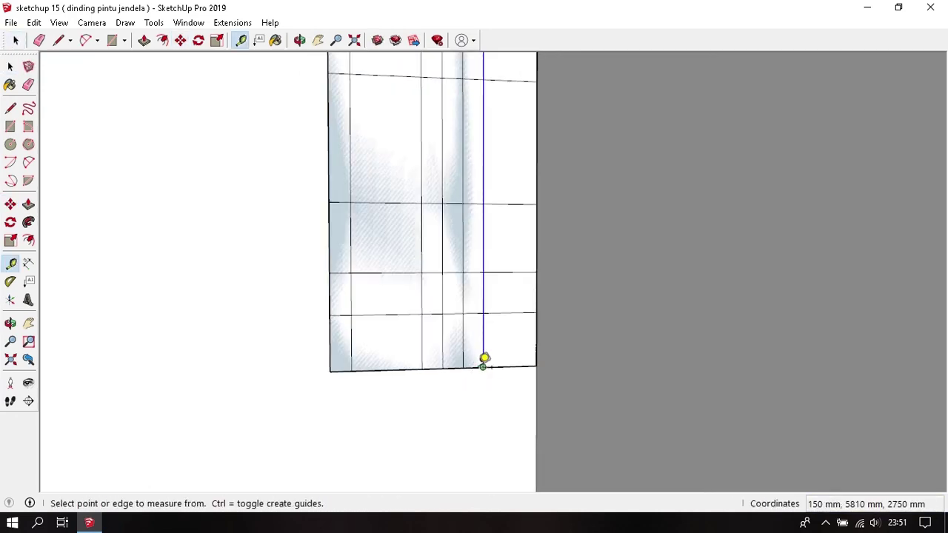
{"action": "left_click", "coordinate": [483, 367]}
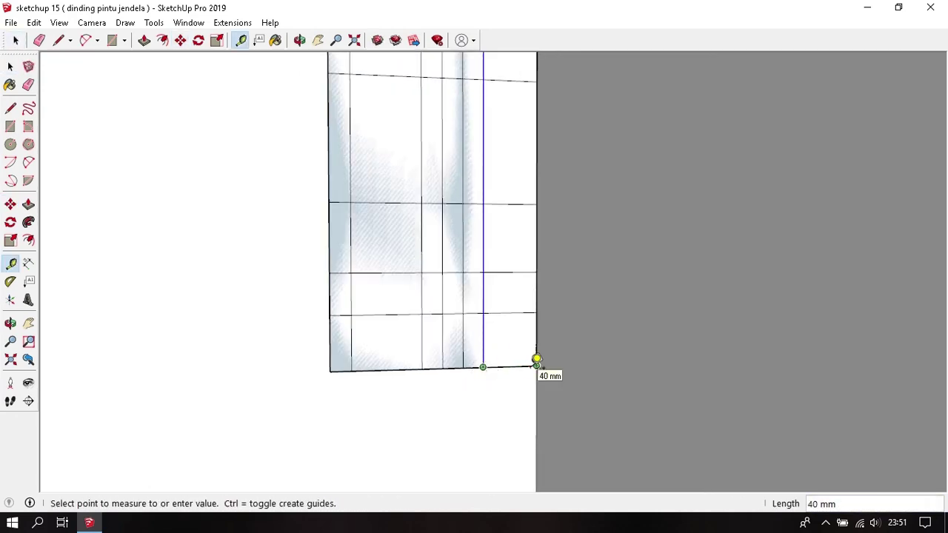
{"action": "key", "text": "space"}
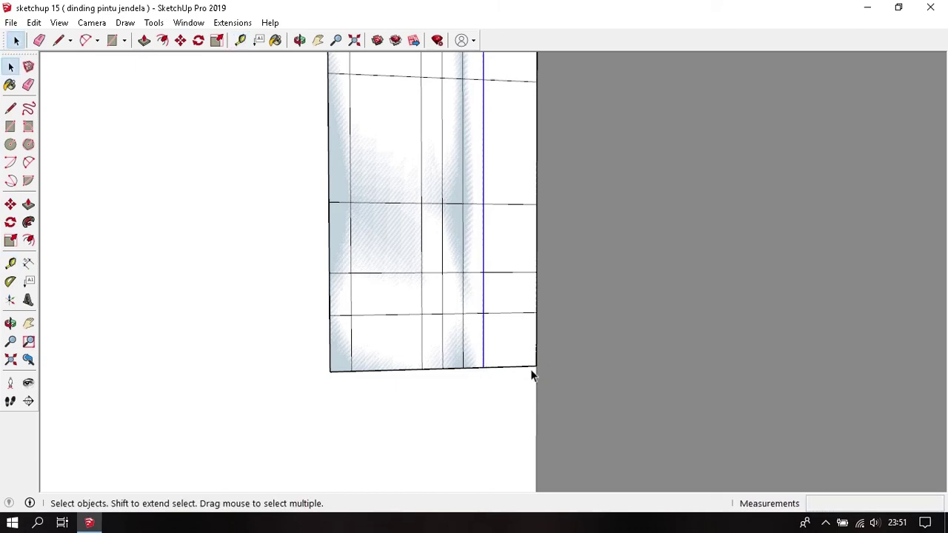
{"action": "scroll", "coordinate": [476, 394], "scroll_direction": "down", "scroll_amount": 2}
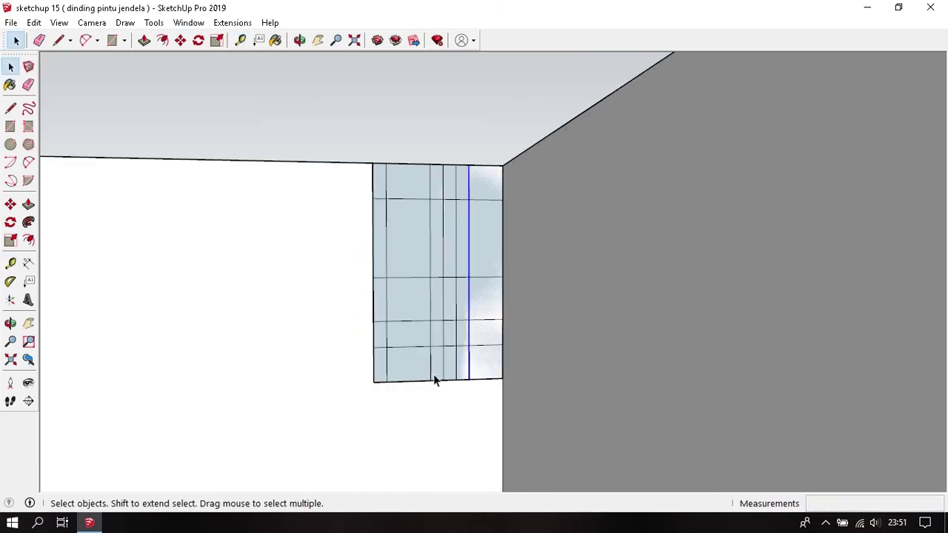
{"action": "mouse_move", "coordinate": [434, 377]}
{"action": "middle_mouse_down"}
{"action": "mouse_move", "coordinate": [444, 292]}
{"action": "mouse_move", "coordinate": [455, 320]}
{"action": "middle_mouse_up"}
{"action": "scroll", "coordinate": [423, 269], "scroll_direction": "up", "scroll_amount": 2}
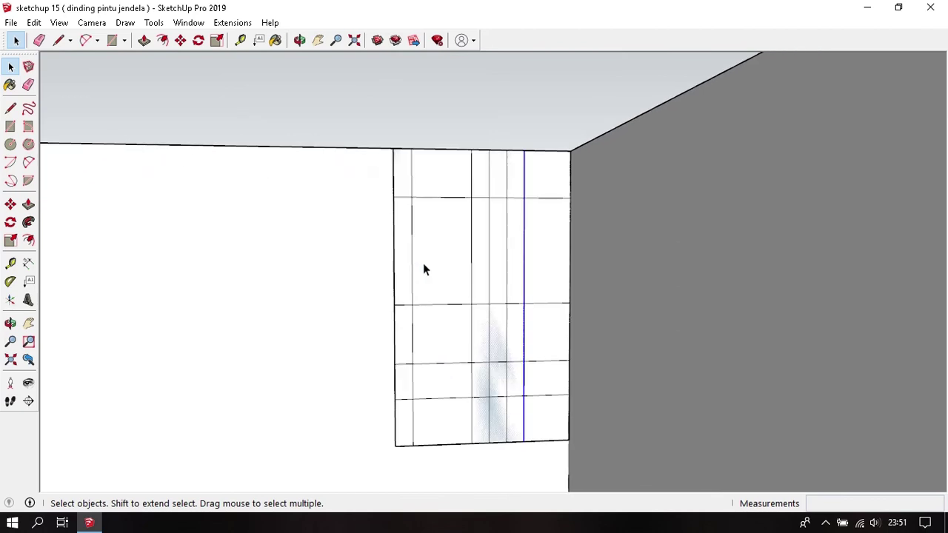
{"action": "key", "text": "l"}
{"action": "scroll", "coordinate": [421, 186], "scroll_direction": "up", "scroll_amount": 1}
{"action": "scroll", "coordinate": [398, 145], "scroll_direction": "up", "scroll_amount": 1}
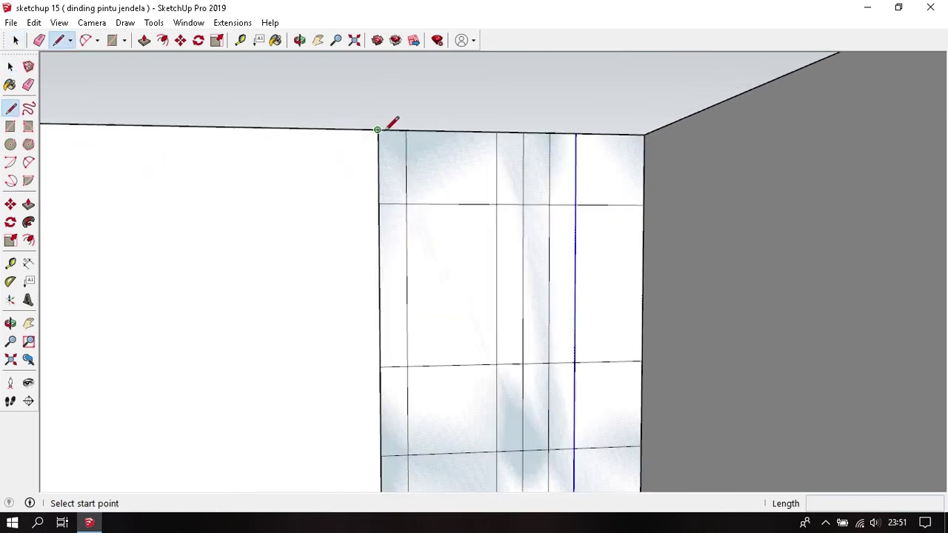
- Draw a sloped line from the panel's top corner, then a bulging arc to a lower grid point
{"action": "left_click", "coordinate": [378, 129]}
{"action": "left_click", "coordinate": [406, 202]}
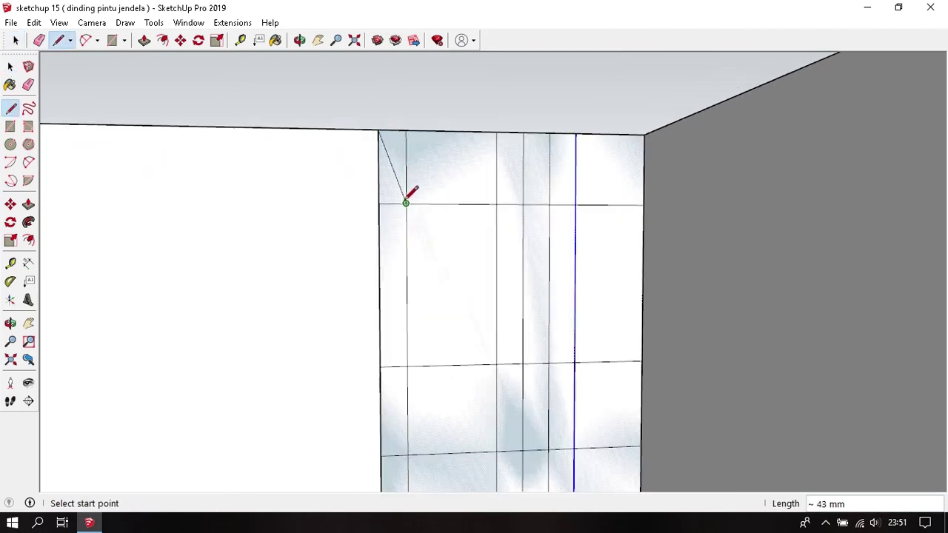
{"action": "scroll", "coordinate": [405, 202], "scroll_direction": "down", "scroll_amount": 1}
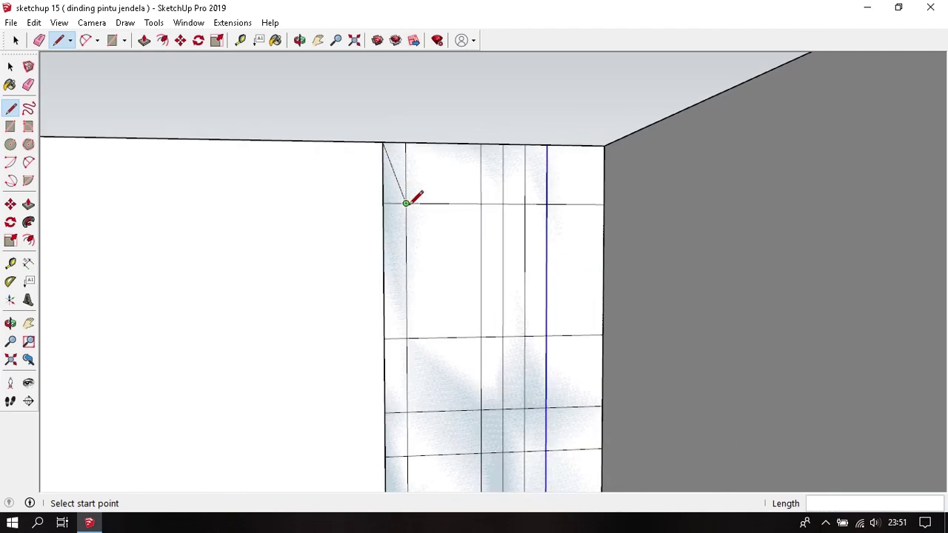
{"action": "key", "text": "c"}
{"action": "left_click", "coordinate": [406, 202]}
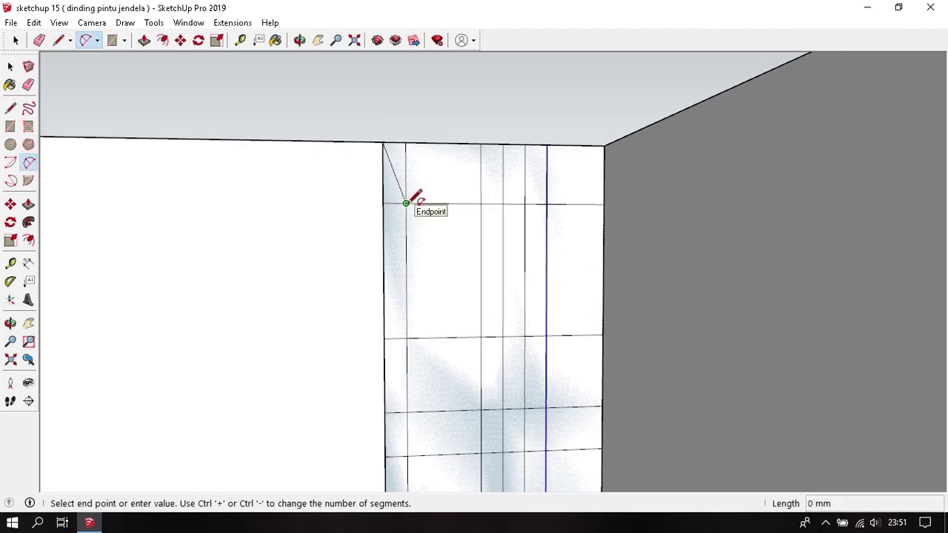
{"action": "left_click", "coordinate": [480, 337]}
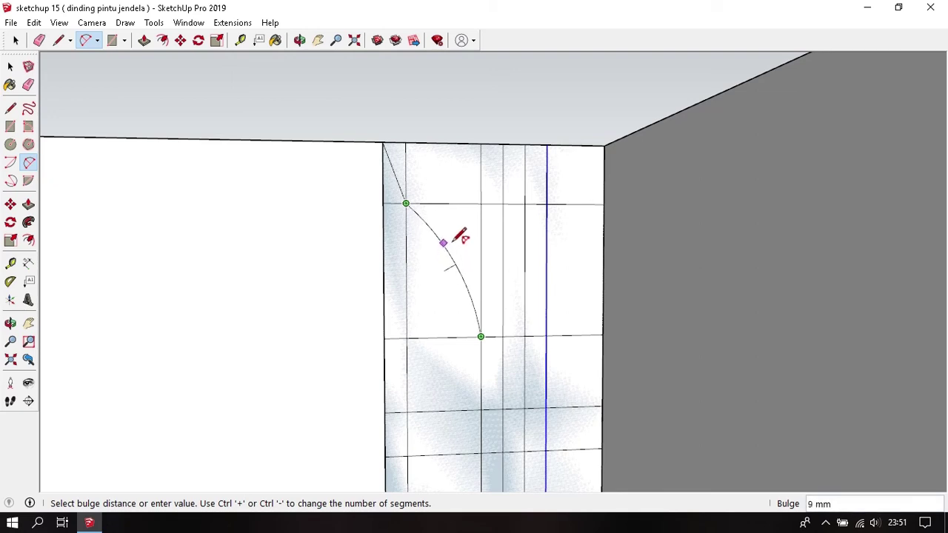
{"action": "left_click", "coordinate": [451, 238]}
{"action": "mouse_move", "coordinate": [455, 232]}
{"action": "middle_mouse_down"}
{"action": "mouse_move", "coordinate": [448, 201]}
{"action": "mouse_move", "coordinate": [412, 191]}
{"action": "middle_mouse_up"}
- Erase the grid edges below the arc, the narrow left column, and strays beside the sloped top
{"action": "key", "text": "e"}
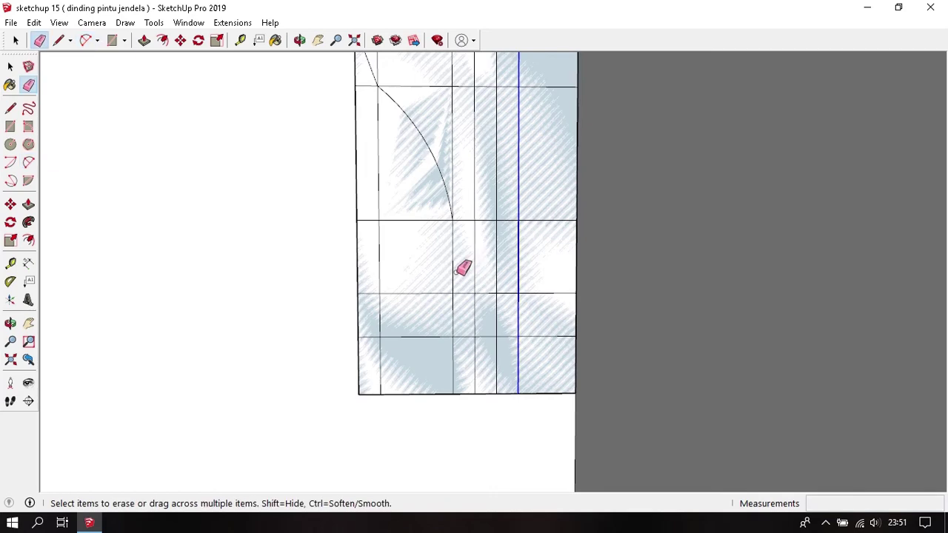
{"action": "left_click_drag", "start_coordinate": [455, 270], "coordinate": [476, 337]}
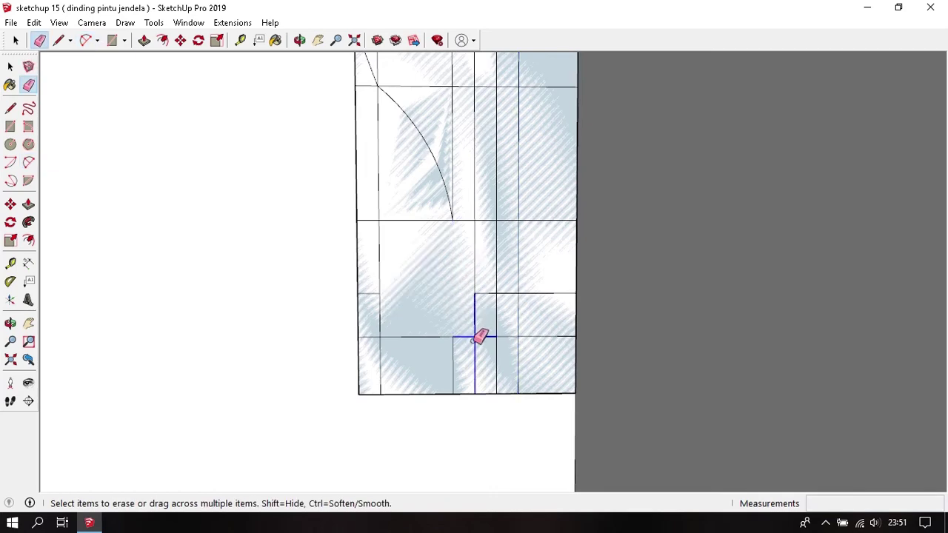
{"action": "mouse_move", "coordinate": [486, 371]}
{"action": "left_mouse_down"}
{"action": "mouse_move", "coordinate": [499, 392]}
{"action": "mouse_move", "coordinate": [438, 322]}
{"action": "left_mouse_up"}
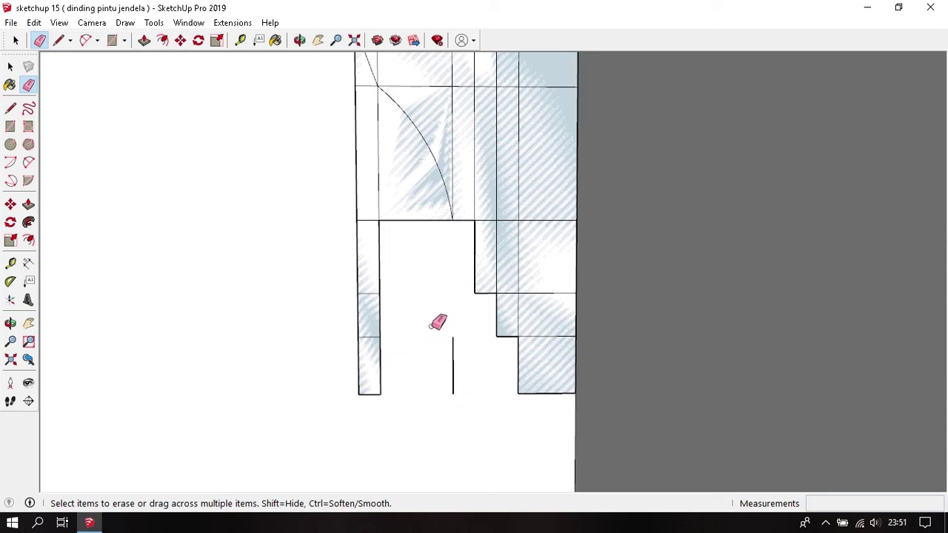
{"action": "mouse_move", "coordinate": [466, 372]}
{"action": "left_mouse_down"}
{"action": "mouse_move", "coordinate": [448, 386]}
{"action": "mouse_move", "coordinate": [431, 375]}
{"action": "left_mouse_up"}
{"action": "left_click_drag", "start_coordinate": [372, 385], "coordinate": [368, 260]}
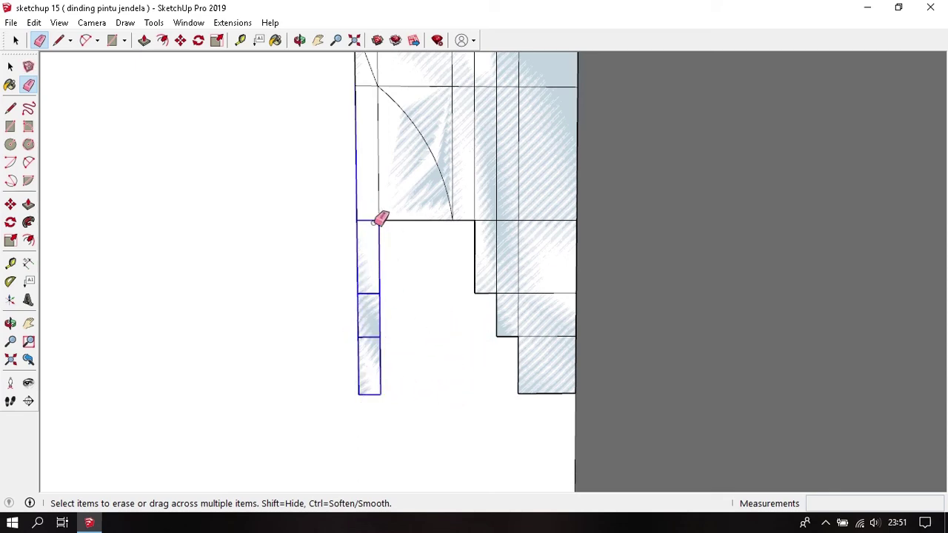
{"action": "left_click_drag", "start_coordinate": [368, 261], "coordinate": [376, 190]}
{"action": "mouse_move", "coordinate": [376, 190]}
{"action": "middle_mouse_down"}
{"action": "mouse_move", "coordinate": [362, 169]}
{"action": "mouse_move", "coordinate": [393, 248]}
{"action": "middle_mouse_up"}
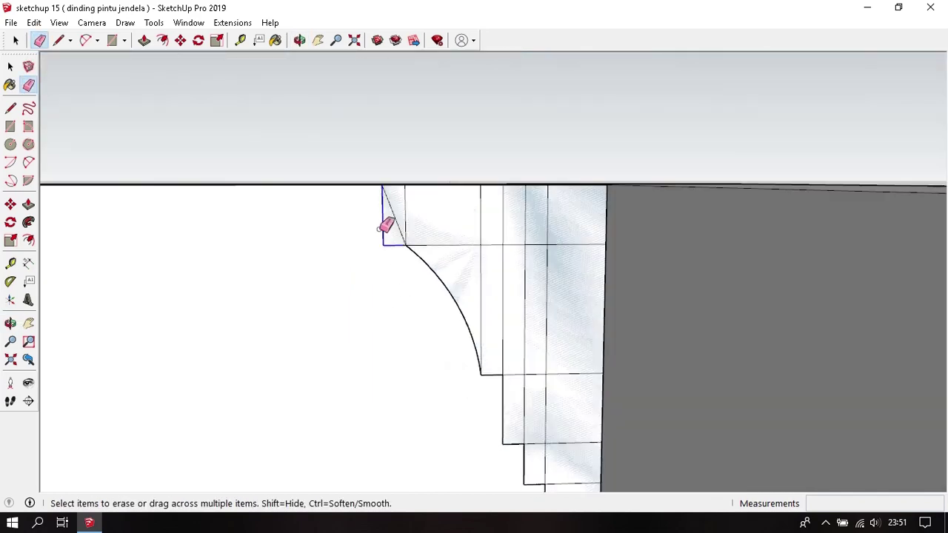
{"action": "mouse_move", "coordinate": [476, 239]}
{"action": "left_mouse_down"}
{"action": "mouse_move", "coordinate": [517, 241]}
{"action": "mouse_move", "coordinate": [550, 279]}
{"action": "left_mouse_up"}
{"action": "key", "text": "space"}
{"action": "middle_click_drag", "start_coordinate": [550, 279], "coordinate": [465, 228]}
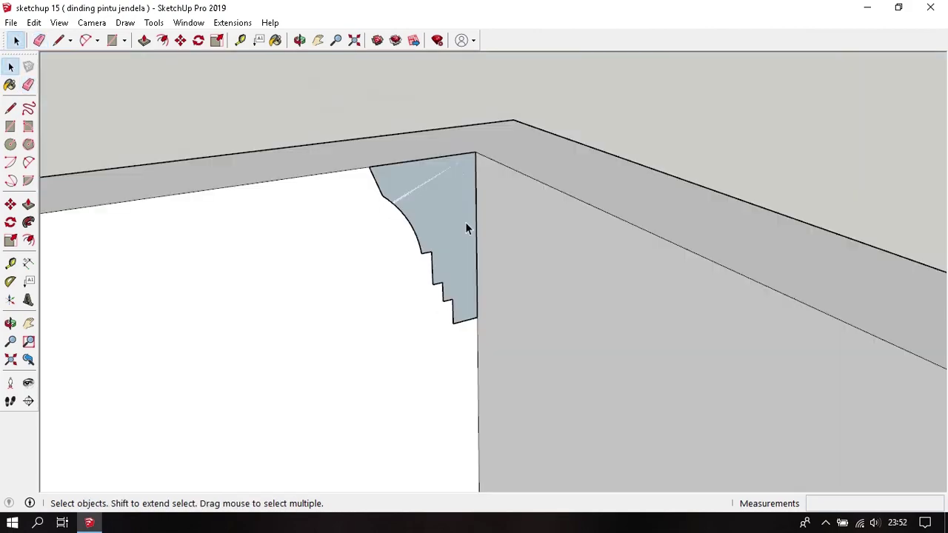
- Draw a line across the wall tops to the far corner, closing a face over the room
{"action": "key", "text": "l"}
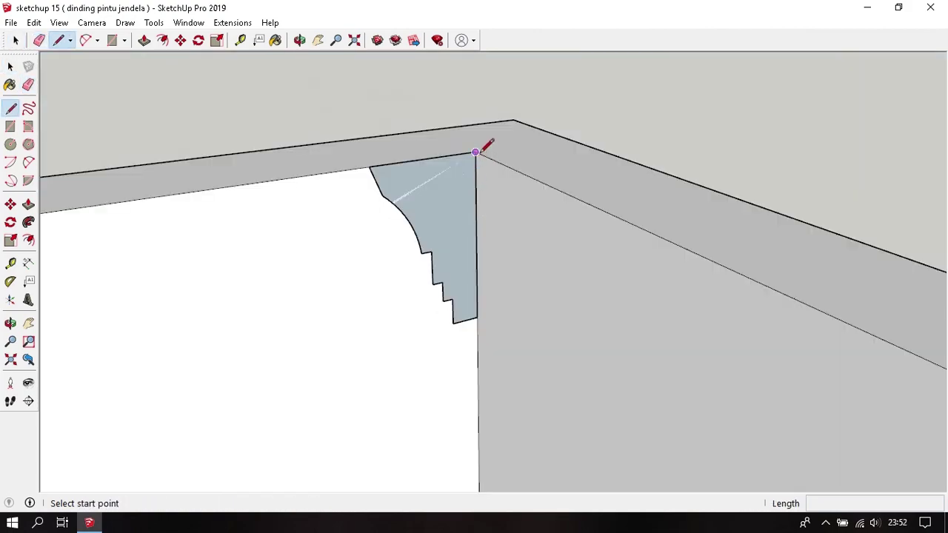
{"action": "left_click", "coordinate": [476, 151]}
{"action": "mouse_move", "coordinate": [476, 152]}
{"action": "middle_mouse_down"}
{"action": "mouse_move", "coordinate": [632, 284]}
{"action": "mouse_move", "coordinate": [671, 255]}
{"action": "mouse_move", "coordinate": [641, 228]}
{"action": "middle_mouse_up"}
{"action": "scroll", "coordinate": [614, 215], "scroll_direction": "up", "scroll_amount": 2}
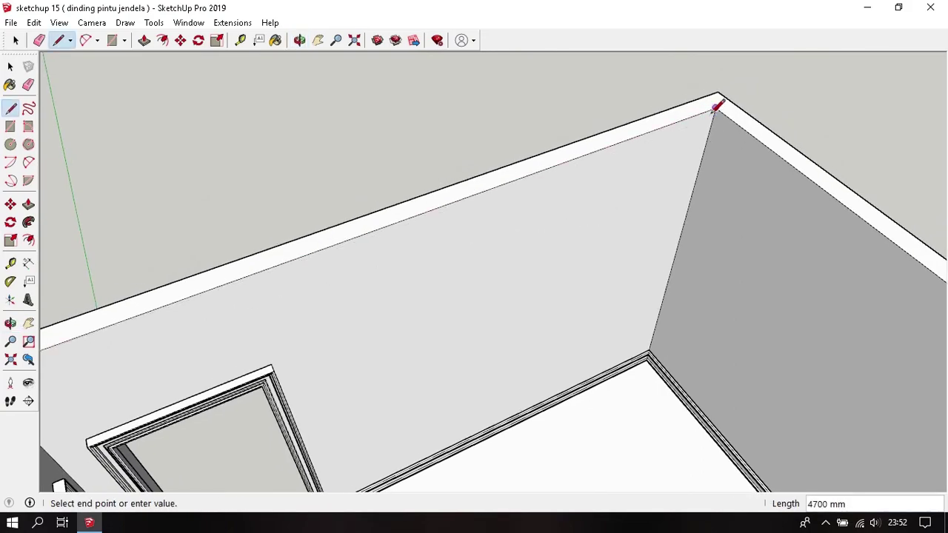
{"action": "scroll", "coordinate": [719, 100], "scroll_direction": "down", "scroll_amount": 3}
{"action": "mouse_move", "coordinate": [681, 180]}
{"action": "middle_mouse_down"}
{"action": "mouse_move", "coordinate": [485, 110]}
{"action": "mouse_move", "coordinate": [735, 137]}
{"action": "mouse_move", "coordinate": [704, 216]}
{"action": "mouse_move", "coordinate": [905, 144]}
{"action": "mouse_move", "coordinate": [592, 167]}
{"action": "middle_mouse_up"}
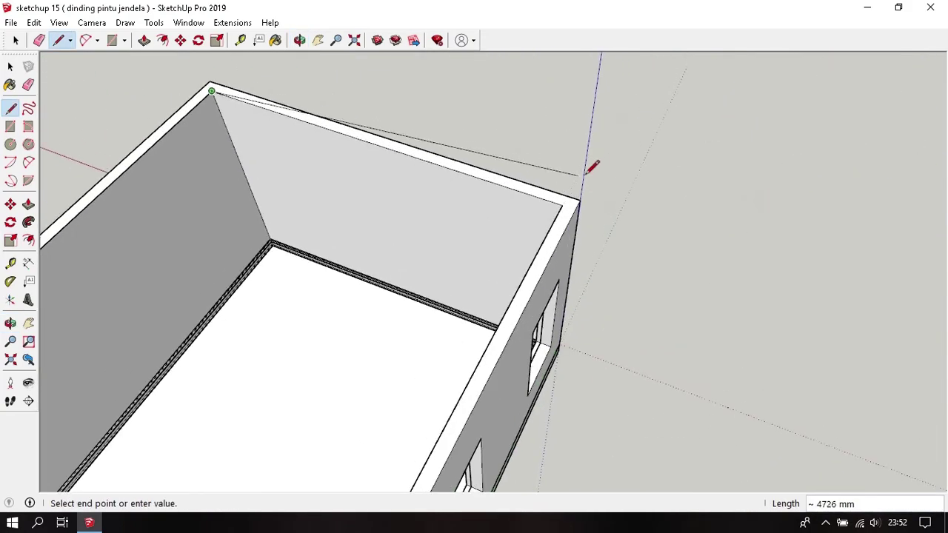
{"action": "mouse_move", "coordinate": [570, 197]}
{"action": "middle_mouse_down"}
{"action": "mouse_move", "coordinate": [423, 239]}
{"action": "mouse_move", "coordinate": [757, 214]}
{"action": "mouse_move", "coordinate": [713, 328]}
{"action": "mouse_move", "coordinate": [694, 245]}
{"action": "middle_mouse_up"}
{"action": "scroll", "coordinate": [641, 226], "scroll_direction": "up", "scroll_amount": 3}
{"action": "scroll", "coordinate": [629, 227], "scroll_direction": "up", "scroll_amount": 2}
{"action": "left_click", "coordinate": [624, 239]}
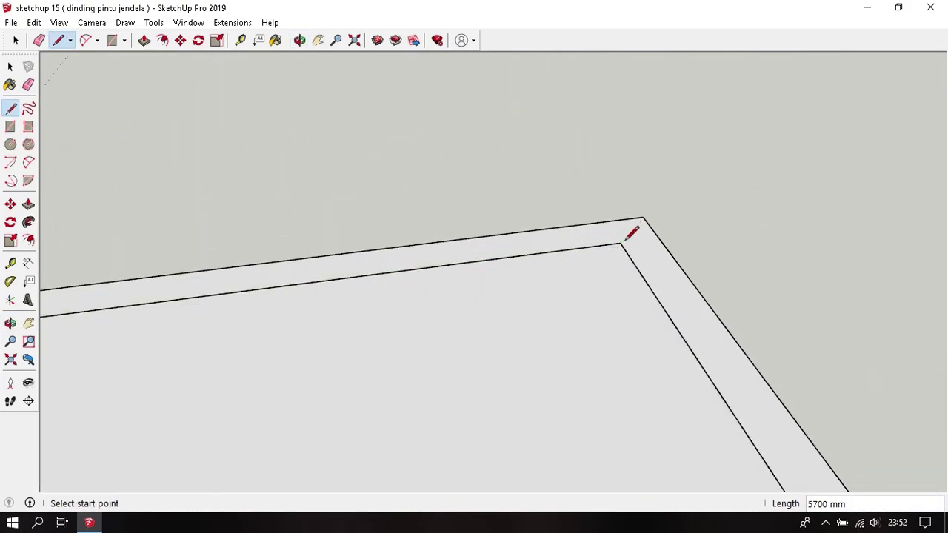
- Delete the new top face, then orbit back to the corner with the cornice profile
{"action": "key", "text": "space"}
{"action": "left_click", "coordinate": [616, 274]}
{"action": "key", "text": "Delete"}
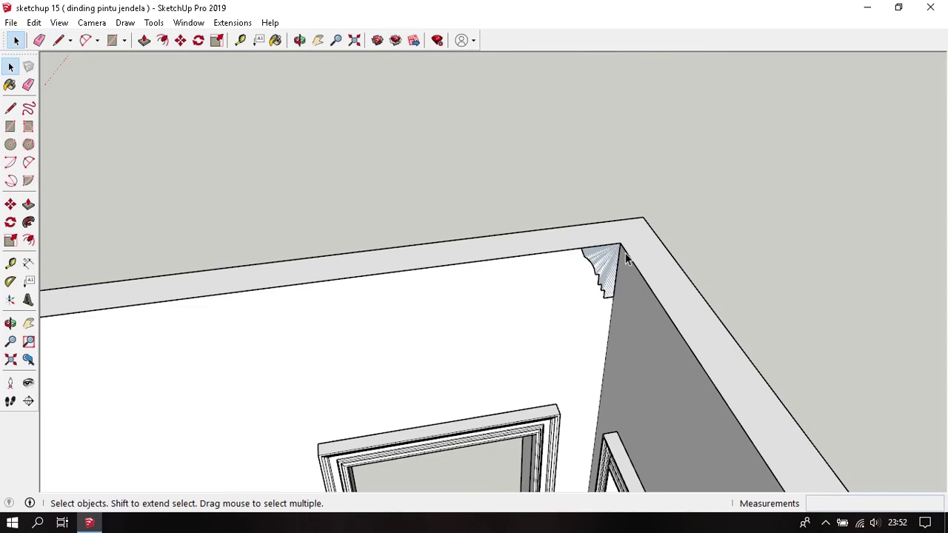
{"action": "scroll", "coordinate": [625, 255], "scroll_direction": "down", "scroll_amount": 5}
{"action": "mouse_move", "coordinate": [626, 256]}
{"action": "middle_mouse_down"}
{"action": "mouse_move", "coordinate": [535, 286]}
{"action": "mouse_move", "coordinate": [490, 426]}
{"action": "middle_mouse_up"}
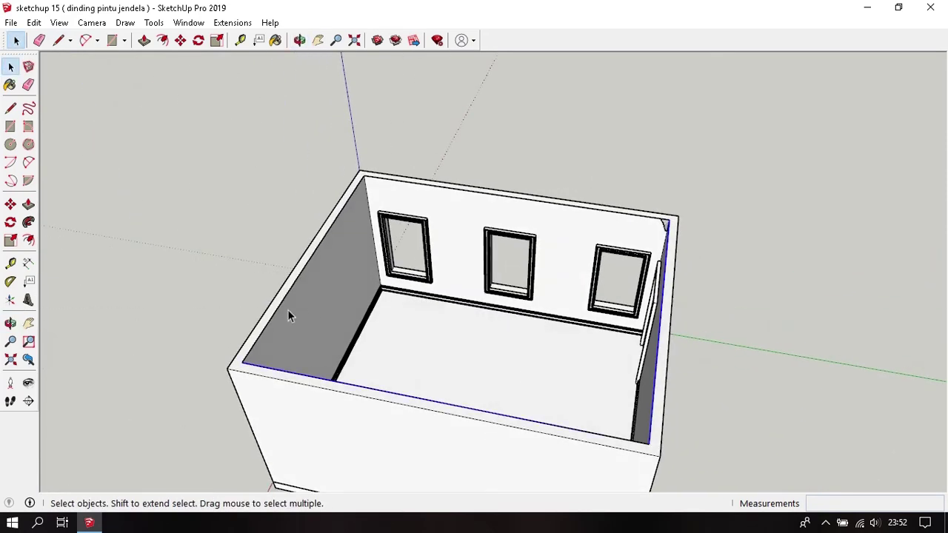
{"action": "scroll", "coordinate": [411, 204], "scroll_direction": "up", "scroll_amount": 2}
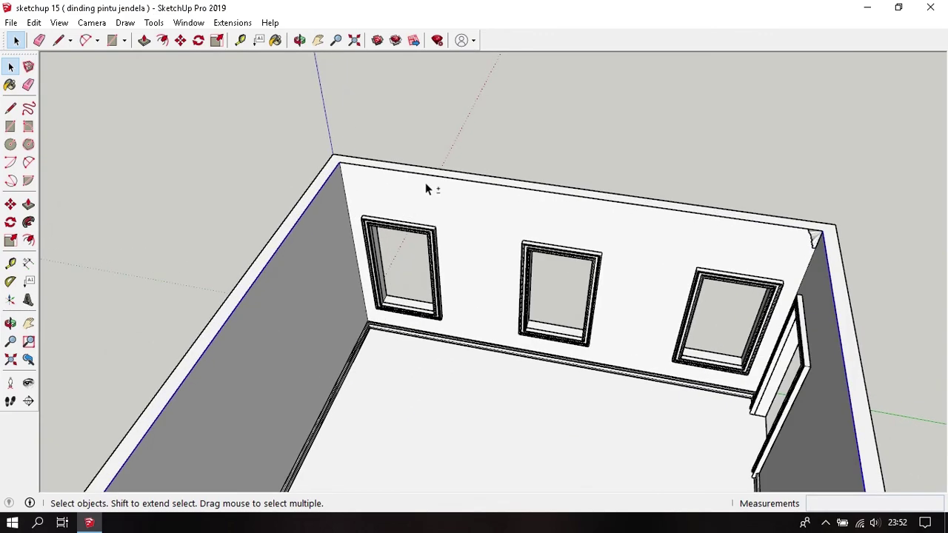
{"action": "scroll", "coordinate": [797, 229], "scroll_direction": "up", "scroll_amount": 2}
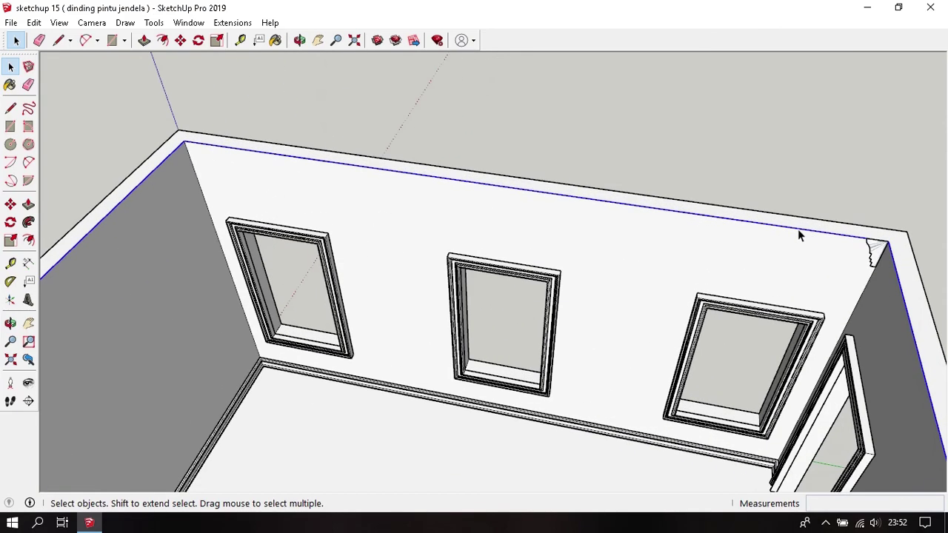
{"action": "mouse_move", "coordinate": [797, 229]}
{"action": "middle_mouse_down"}
{"action": "mouse_move", "coordinate": [611, 249]}
{"action": "mouse_move", "coordinate": [720, 215]}
{"action": "middle_mouse_up"}
{"action": "scroll", "coordinate": [675, 215], "scroll_direction": "up", "scroll_amount": 2}
{"action": "scroll", "coordinate": [675, 215], "scroll_direction": "up", "scroll_amount": 2}
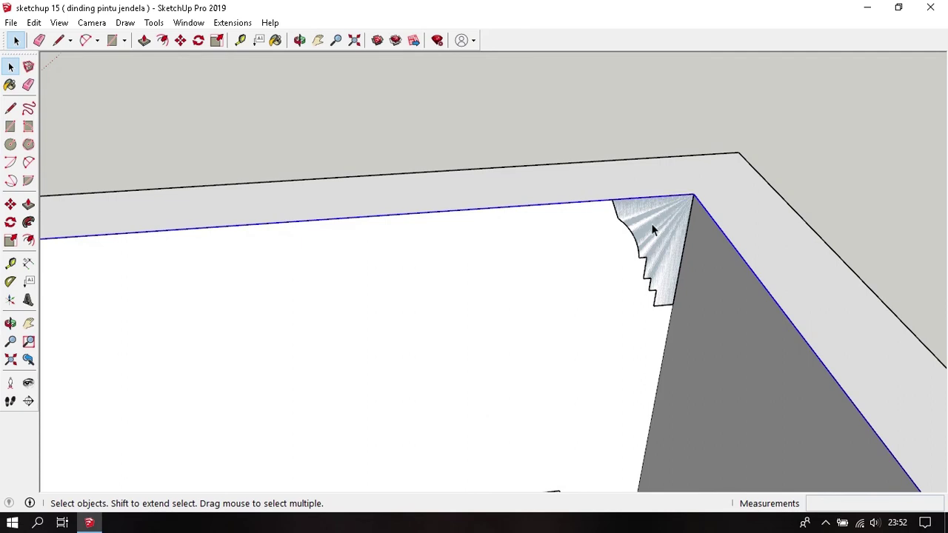
{"action": "middle_click_drag", "start_coordinate": [651, 223], "coordinate": [656, 106]}
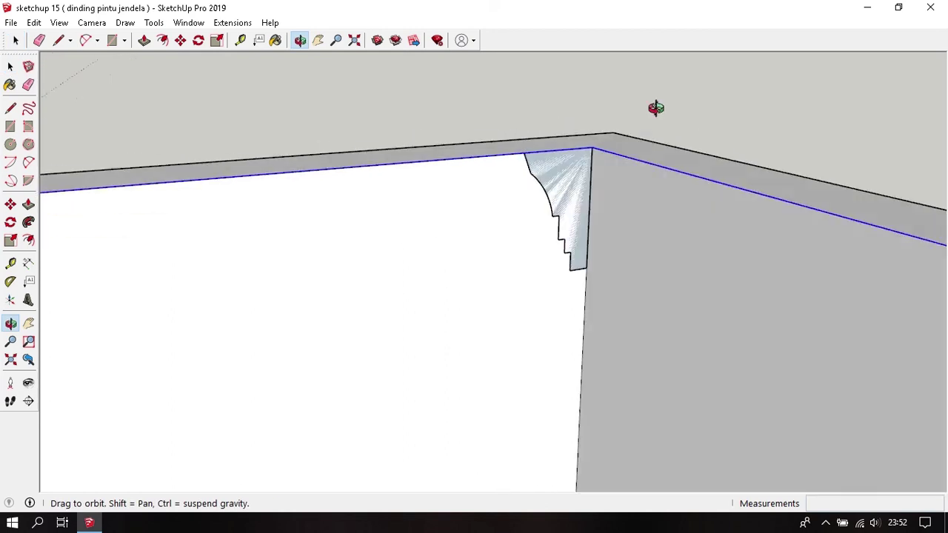
{"action": "mouse_move", "coordinate": [597, 201]}
{"action": "middle_mouse_down"}
{"action": "mouse_move", "coordinate": [540, 221]}
{"action": "mouse_move", "coordinate": [533, 211]}
{"action": "middle_mouse_up"}
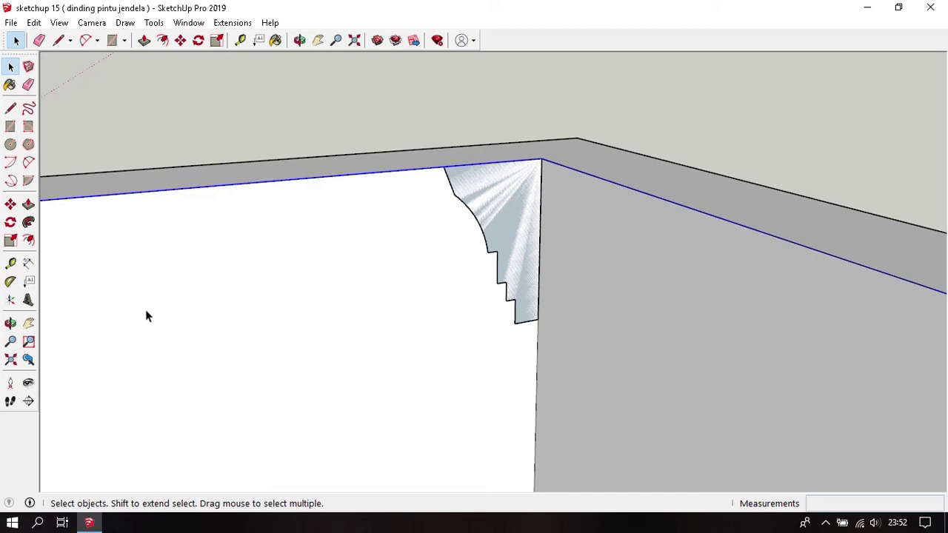
- Sweep the cornice profile along the ceiling edge path with Follow Me
{"action": "left_click", "coordinate": [28, 222]}
{"action": "left_click", "coordinate": [497, 211]}
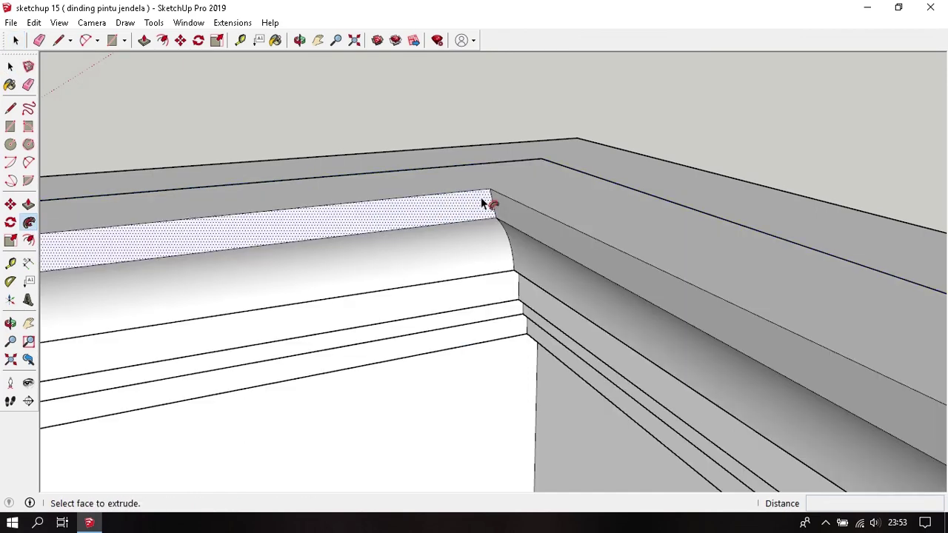
{"action": "middle_click_drag", "start_coordinate": [480, 198], "coordinate": [459, 235]}
- Select the entire cornice molding and make it a group
{"action": "key", "text": "space"}
{"action": "left_click", "coordinate": [459, 235]}
{"action": "triple_click", "coordinate": [459, 233]}
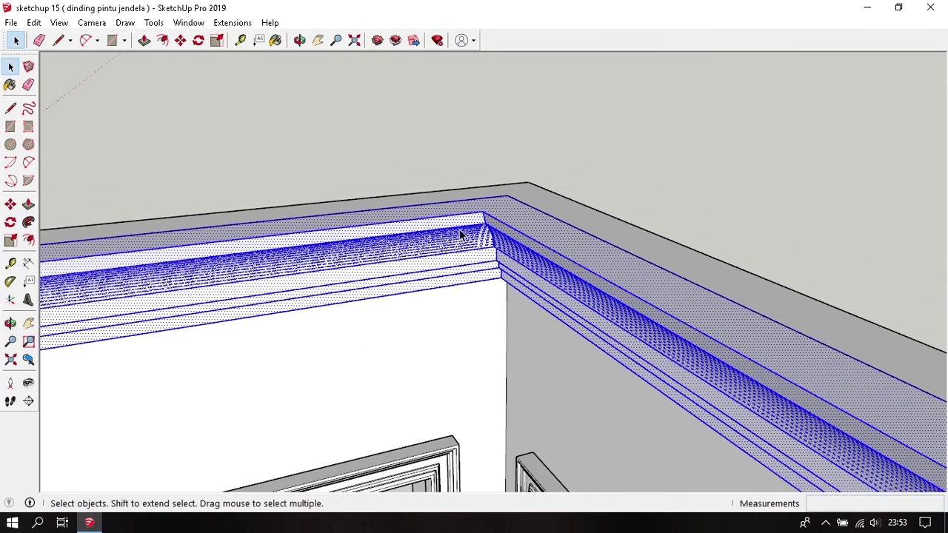
{"action": "right_click", "coordinate": [459, 231]}
{"action": "left_click", "coordinate": [511, 350]}
{"action": "mouse_move", "coordinate": [605, 213]}
{"action": "middle_mouse_down"}
{"action": "mouse_move", "coordinate": [561, 262]}
{"action": "mouse_move", "coordinate": [602, 184]}
{"action": "mouse_move", "coordinate": [603, 99]}
{"action": "mouse_move", "coordinate": [725, 145]}
{"action": "mouse_move", "coordinate": [711, 288]}
{"action": "mouse_move", "coordinate": [673, 360]}
{"action": "mouse_move", "coordinate": [481, 196]}
{"action": "mouse_move", "coordinate": [577, 281]}
{"action": "mouse_move", "coordinate": [527, 194]}
{"action": "mouse_move", "coordinate": [602, 240]}
{"action": "mouse_move", "coordinate": [564, 262]}
{"action": "mouse_move", "coordinate": [587, 192]}
{"action": "mouse_move", "coordinate": [641, 152]}
{"action": "mouse_move", "coordinate": [563, 106]}
{"action": "mouse_move", "coordinate": [461, 160]}
{"action": "mouse_move", "coordinate": [664, 387]}
{"action": "mouse_move", "coordinate": [205, 302]}
{"action": "mouse_move", "coordinate": [664, 237]}
{"action": "mouse_move", "coordinate": [404, 314]}
{"action": "mouse_move", "coordinate": [355, 313]}
{"action": "mouse_move", "coordinate": [538, 324]}
{"action": "mouse_move", "coordinate": [550, 225]}
{"action": "mouse_move", "coordinate": [518, 289]}
{"action": "mouse_move", "coordinate": [698, 214]}
{"action": "mouse_move", "coordinate": [385, 333]}
{"action": "mouse_move", "coordinate": [429, 242]}
{"action": "mouse_move", "coordinate": [291, 229]}
{"action": "mouse_move", "coordinate": [395, 322]}
{"action": "mouse_move", "coordinate": [303, 222]}
{"action": "mouse_move", "coordinate": [343, 210]}
{"action": "mouse_move", "coordinate": [504, 218]}
{"action": "mouse_move", "coordinate": [609, 259]}
{"action": "mouse_move", "coordinate": [527, 148]}
{"action": "mouse_move", "coordinate": [611, 224]}
{"action": "mouse_move", "coordinate": [624, 252]}
{"action": "mouse_move", "coordinate": [528, 237]}
{"action": "mouse_move", "coordinate": [564, 252]}
{"action": "middle_mouse_up"}
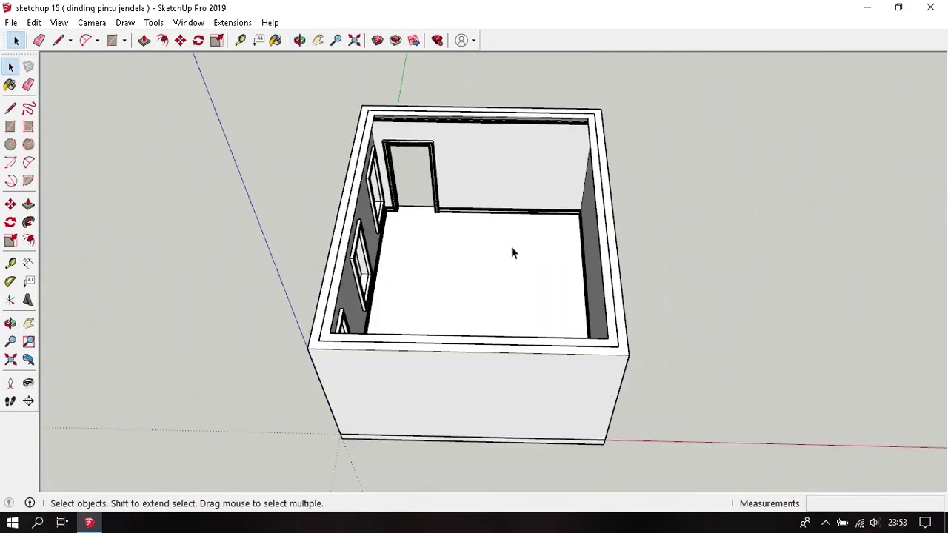